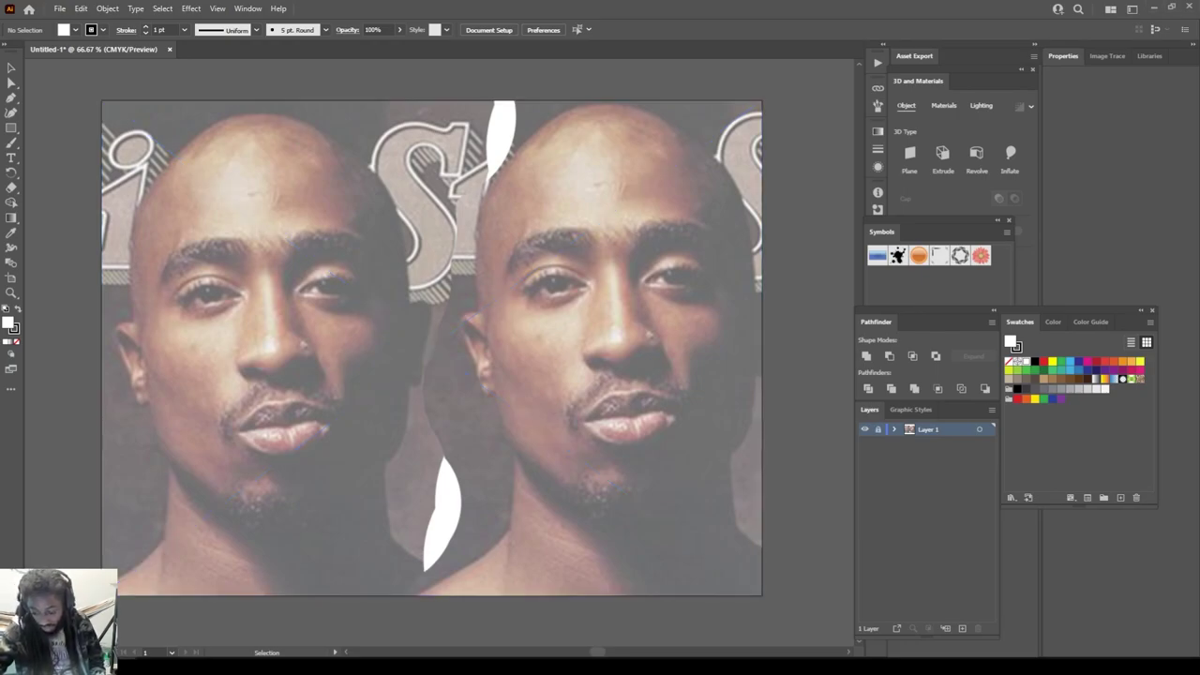
Step: Add a new layer above the photo and create a calligraphic brush with a 3 pt pressure-controlled size and 3 pt variation
{"action": "left_click", "coordinate": [962, 628]}
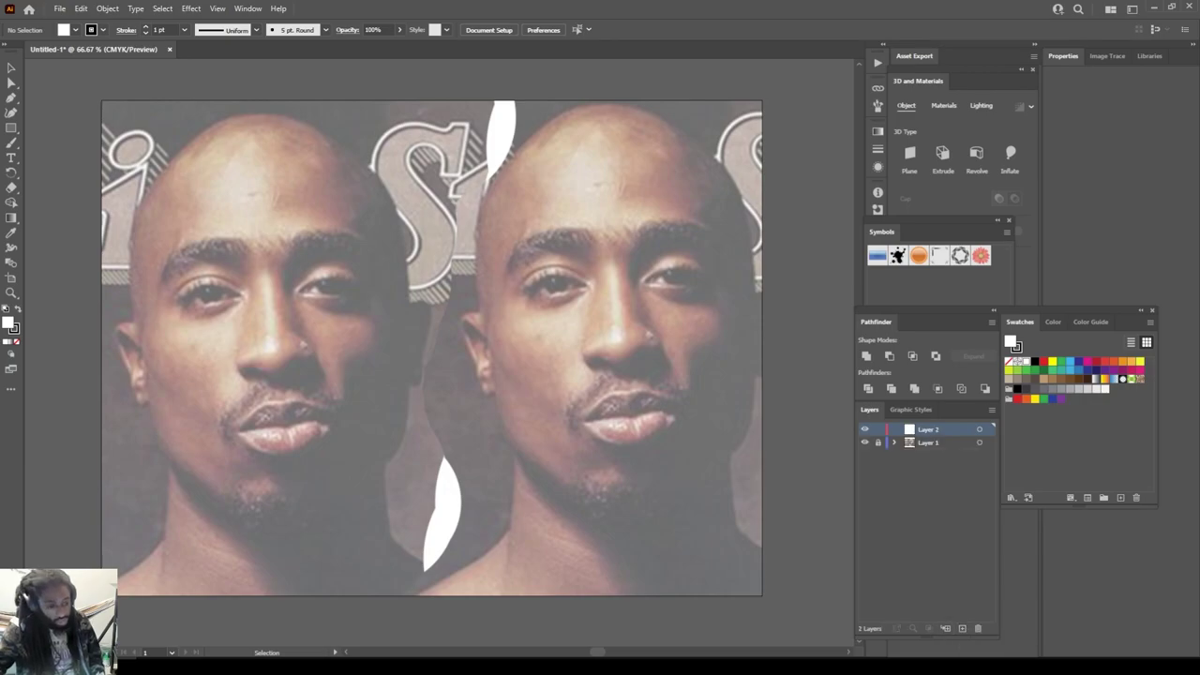
{"action": "left_click", "coordinate": [325, 29]}
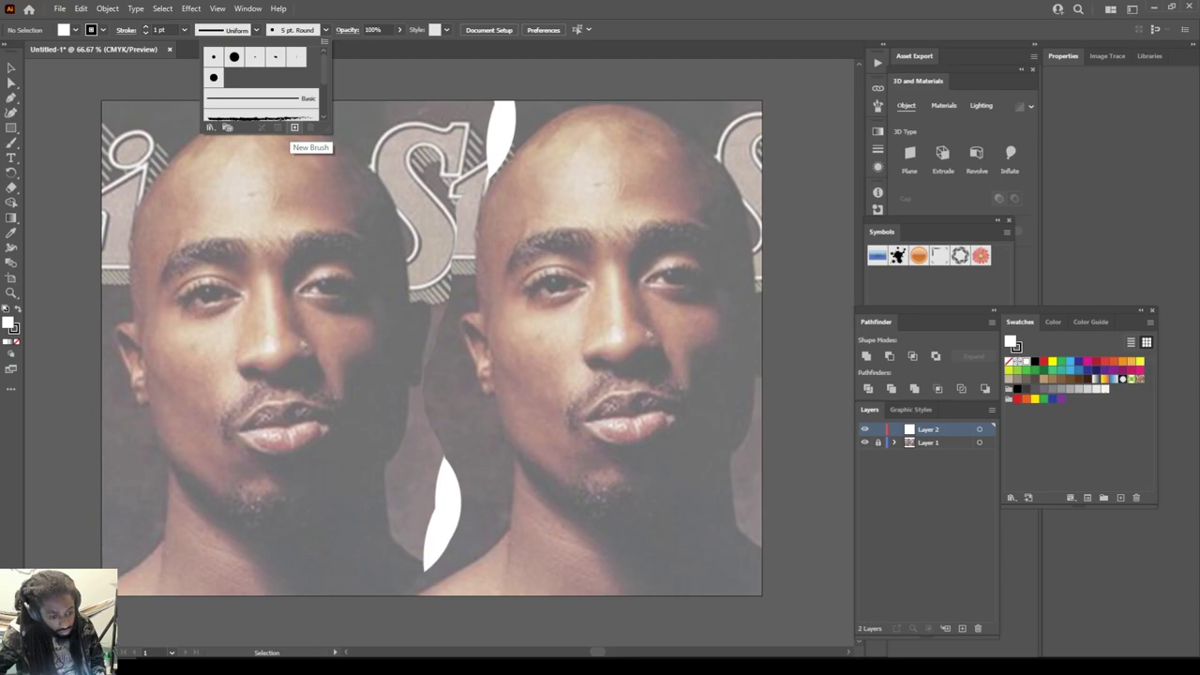
{"action": "left_click", "coordinate": [294, 127]}
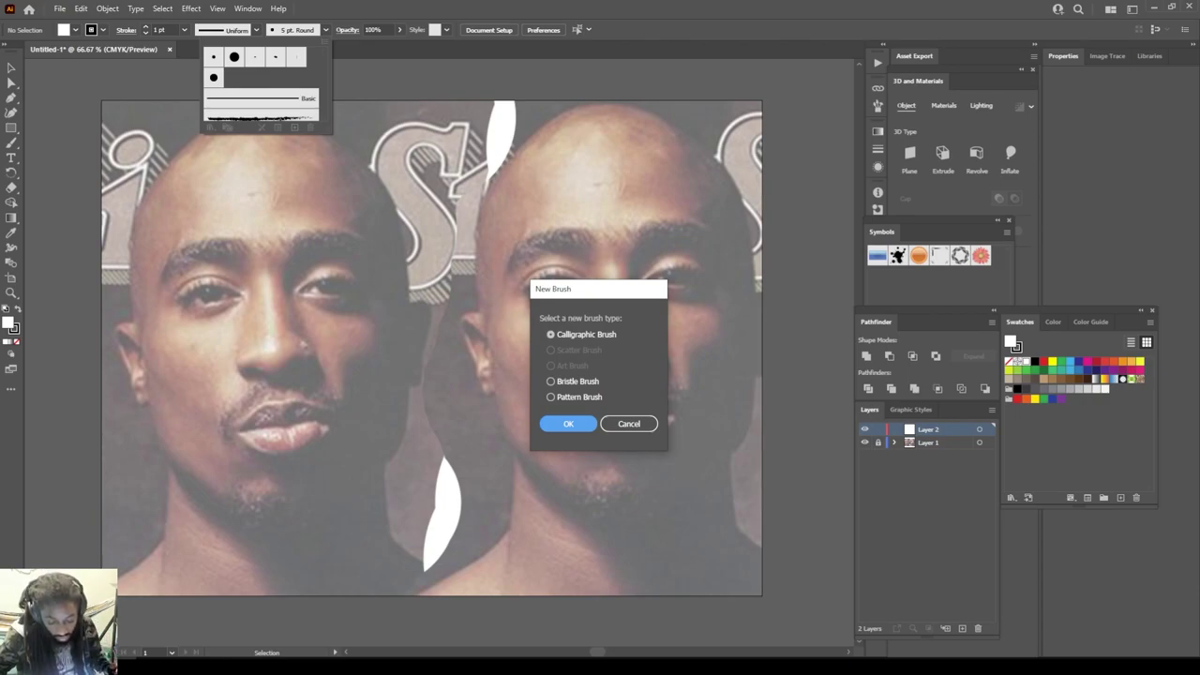
{"action": "left_click", "coordinate": [568, 424]}
{"action": "left_click", "coordinate": [636, 410]}
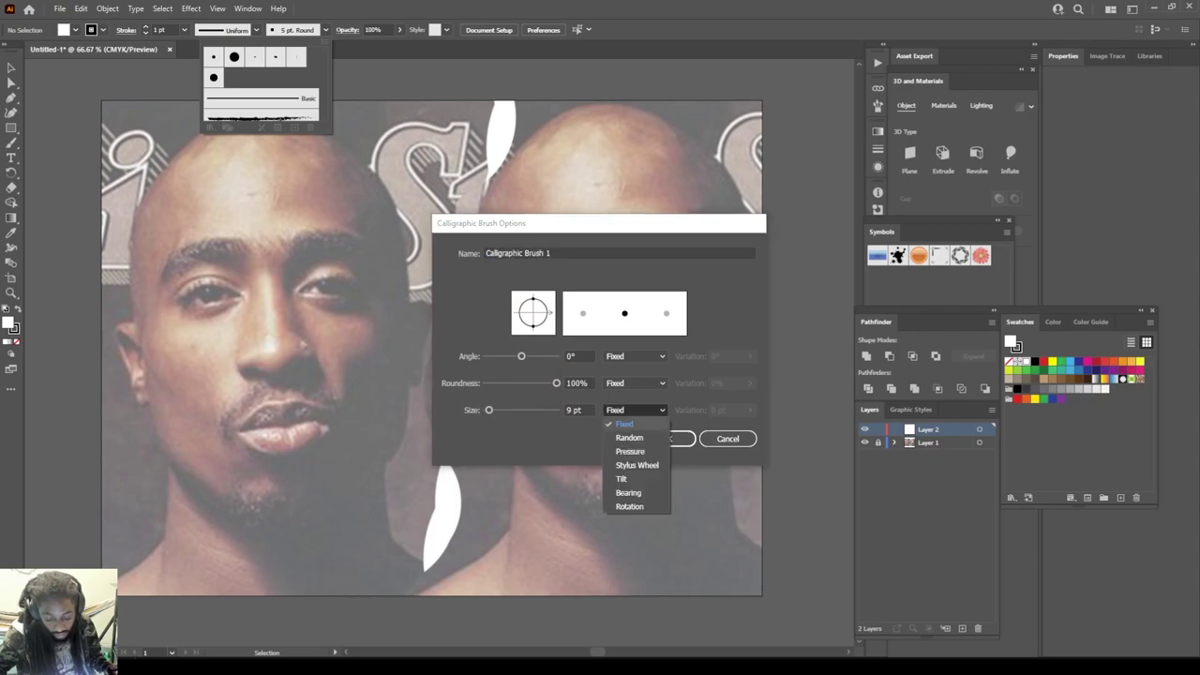
{"action": "left_click", "coordinate": [630, 451]}
{"action": "double_click", "coordinate": [570, 410]}
{"action": "type", "text": "3"}
{"action": "key", "text": "Tab"}
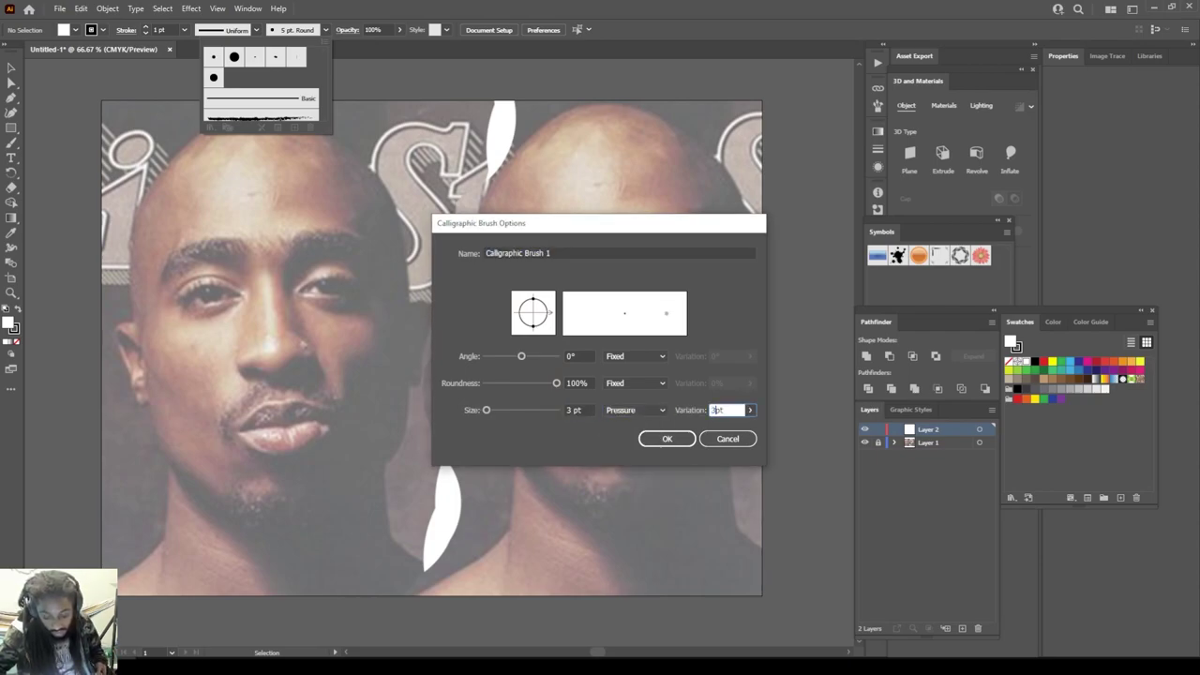
{"action": "left_click", "coordinate": [664, 441]}
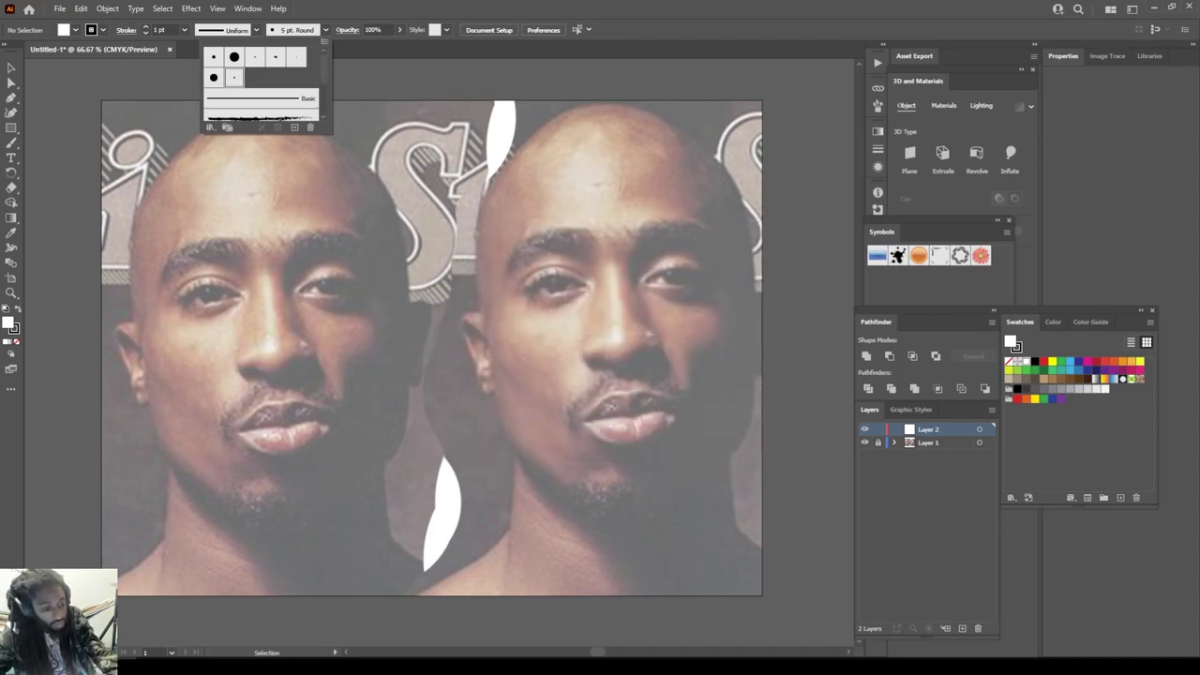
Step: Paint a few curved test strokes on the pasteboard beside the artboard with the new calligraphic brush
{"action": "left_click", "coordinate": [11, 142]}
{"action": "key", "text": "b"}
{"action": "left_click_drag", "start_coordinate": [71, 161], "coordinate": [86, 262]}
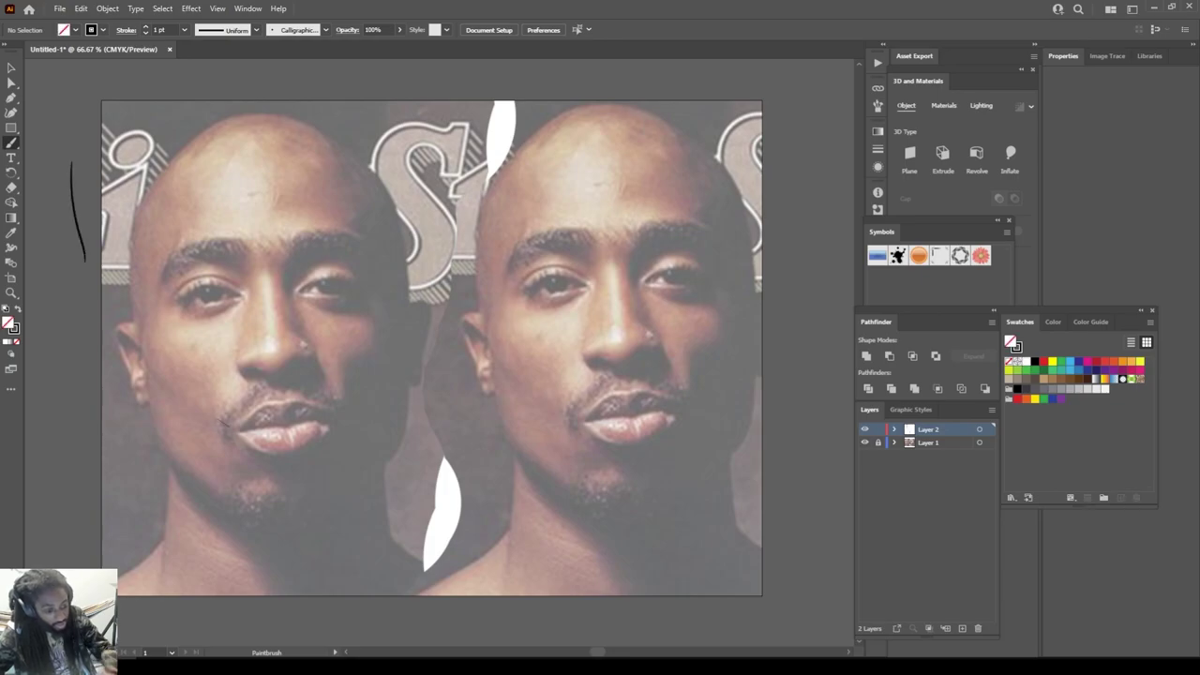
{"action": "scroll", "coordinate": [431, 372], "scroll_direction": "up", "scroll_amount": 2}
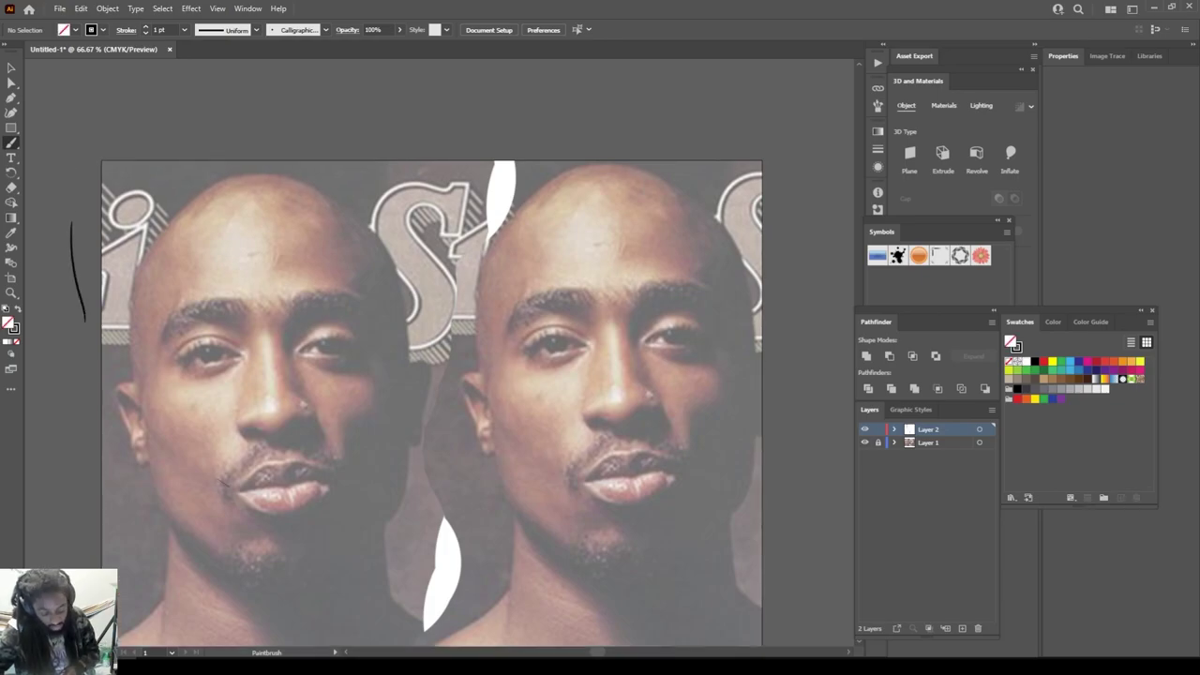
{"action": "key", "text": "ctrl+equal"}
{"action": "scroll", "coordinate": [439, 353], "scroll_direction": "left", "scroll_amount": 7}
{"action": "scroll", "coordinate": [439, 352], "scroll_direction": "down", "scroll_amount": 1}
{"action": "left_click_drag", "start_coordinate": [122, 324], "coordinate": [110, 278]}
{"action": "left_click_drag", "start_coordinate": [142, 358], "coordinate": [137, 313]}
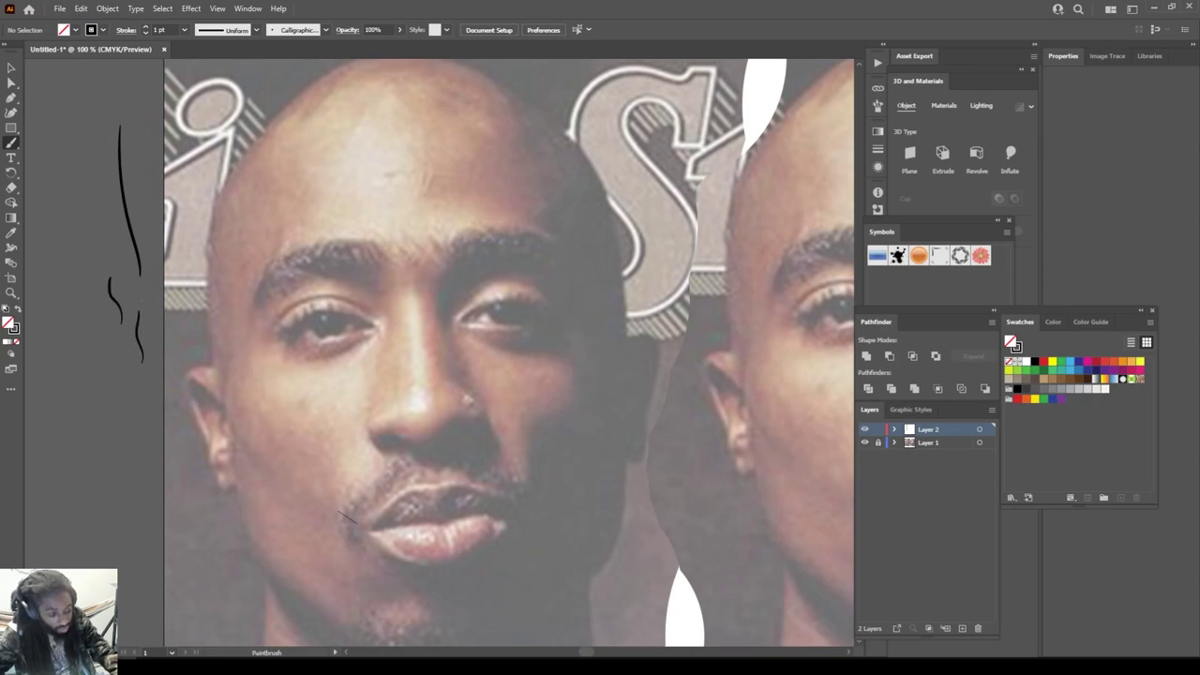
{"action": "mouse_move", "coordinate": [138, 361]}
{"action": "left_mouse_down"}
{"action": "mouse_move", "coordinate": [128, 411]}
{"action": "mouse_move", "coordinate": [140, 408]}
{"action": "mouse_move", "coordinate": [147, 356]}
{"action": "mouse_move", "coordinate": [123, 340]}
{"action": "mouse_move", "coordinate": [120, 312]}
{"action": "left_mouse_up"}
Step: Trace the upper, middle and lower lip lines of the left portrait with the Paintbrush
{"action": "scroll", "coordinate": [469, 353], "scroll_direction": "down", "scroll_amount": 2}
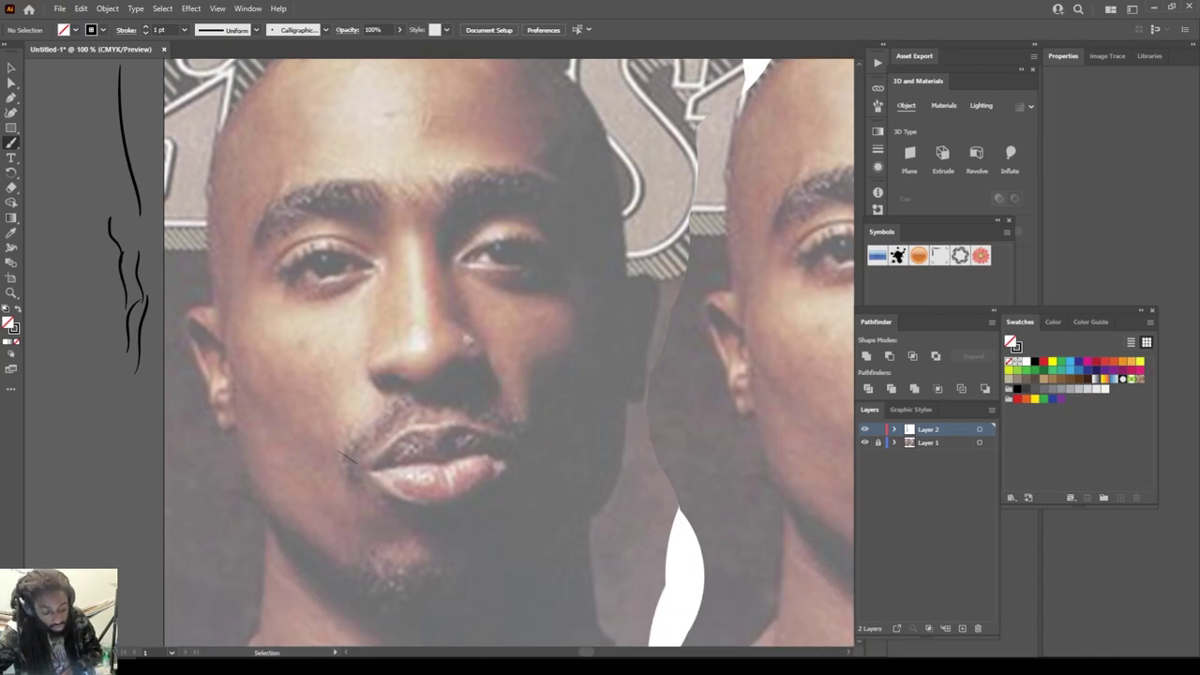
{"action": "key", "text": "ctrl+="}
{"action": "scroll", "coordinate": [469, 352], "scroll_direction": "down", "scroll_amount": 3}
{"action": "mouse_move", "coordinate": [314, 426]}
{"action": "left_mouse_down"}
{"action": "mouse_move", "coordinate": [431, 415]}
{"action": "mouse_move", "coordinate": [477, 397]}
{"action": "mouse_move", "coordinate": [533, 402]}
{"action": "mouse_move", "coordinate": [539, 380]}
{"action": "mouse_move", "coordinate": [465, 353]}
{"action": "mouse_move", "coordinate": [376, 359]}
{"action": "mouse_move", "coordinate": [300, 416]}
{"action": "mouse_move", "coordinate": [389, 471]}
{"action": "mouse_move", "coordinate": [442, 475]}
{"action": "mouse_move", "coordinate": [482, 463]}
{"action": "mouse_move", "coordinate": [532, 420]}
{"action": "left_mouse_up"}
Step: Trace the left portrait's nose with its nostrils and nose stud, and add the curves on both sides of the bridge
{"action": "scroll", "coordinate": [533, 420], "scroll_direction": "up", "scroll_amount": 2}
{"action": "mouse_move", "coordinate": [374, 373]}
{"action": "left_mouse_down"}
{"action": "mouse_move", "coordinate": [493, 334]}
{"action": "mouse_move", "coordinate": [477, 300]}
{"action": "left_mouse_up"}
{"action": "mouse_move", "coordinate": [379, 368]}
{"action": "left_mouse_down"}
{"action": "mouse_move", "coordinate": [318, 365]}
{"action": "mouse_move", "coordinate": [323, 313]}
{"action": "left_mouse_up"}
{"action": "mouse_move", "coordinate": [460, 310]}
{"action": "left_mouse_down"}
{"action": "mouse_move", "coordinate": [463, 296]}
{"action": "mouse_move", "coordinate": [445, 325]}
{"action": "mouse_move", "coordinate": [429, 256]}
{"action": "left_mouse_up"}
{"action": "scroll", "coordinate": [460, 311], "scroll_direction": "up", "scroll_amount": 3}
{"action": "mouse_move", "coordinate": [326, 362]}
{"action": "left_mouse_down"}
{"action": "mouse_move", "coordinate": [346, 316]}
{"action": "mouse_move", "coordinate": [335, 282]}
{"action": "left_mouse_up"}
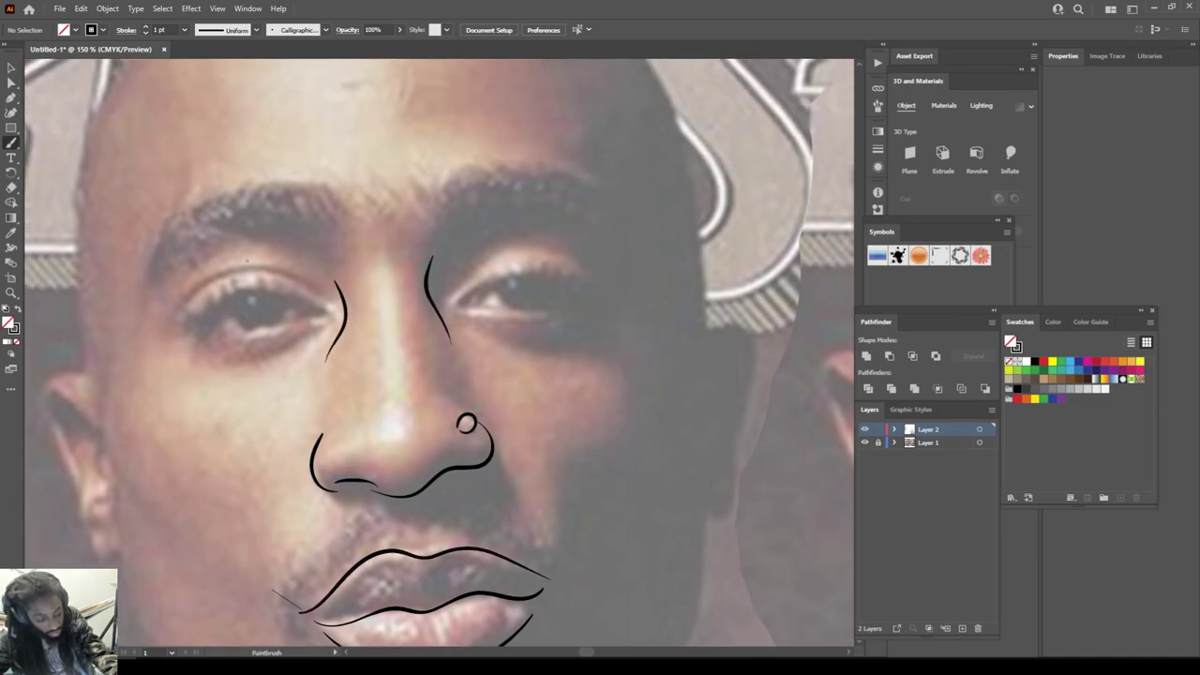
Step: Outline both eyes of the left portrait and paint the eyelid creases above them
{"action": "mouse_move", "coordinate": [178, 328]}
{"action": "left_mouse_down"}
{"action": "mouse_move", "coordinate": [230, 296]}
{"action": "mouse_move", "coordinate": [275, 292]}
{"action": "mouse_move", "coordinate": [325, 316]}
{"action": "left_mouse_up"}
{"action": "mouse_move", "coordinate": [195, 326]}
{"action": "left_mouse_down"}
{"action": "mouse_move", "coordinate": [262, 331]}
{"action": "mouse_move", "coordinate": [317, 315]}
{"action": "mouse_move", "coordinate": [242, 358]}
{"action": "left_mouse_up"}
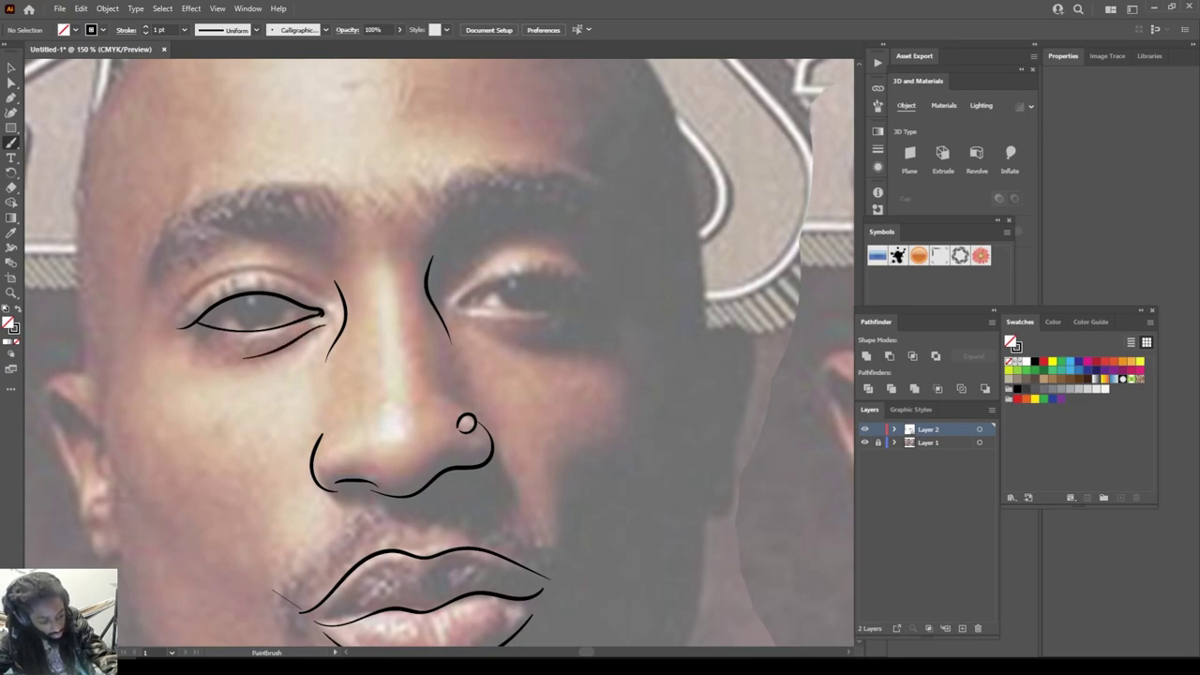
{"action": "mouse_move", "coordinate": [463, 301]}
{"action": "left_mouse_down"}
{"action": "mouse_move", "coordinate": [507, 275]}
{"action": "mouse_move", "coordinate": [563, 272]}
{"action": "mouse_move", "coordinate": [614, 302]}
{"action": "mouse_move", "coordinate": [465, 301]}
{"action": "mouse_move", "coordinate": [482, 291]}
{"action": "left_mouse_up"}
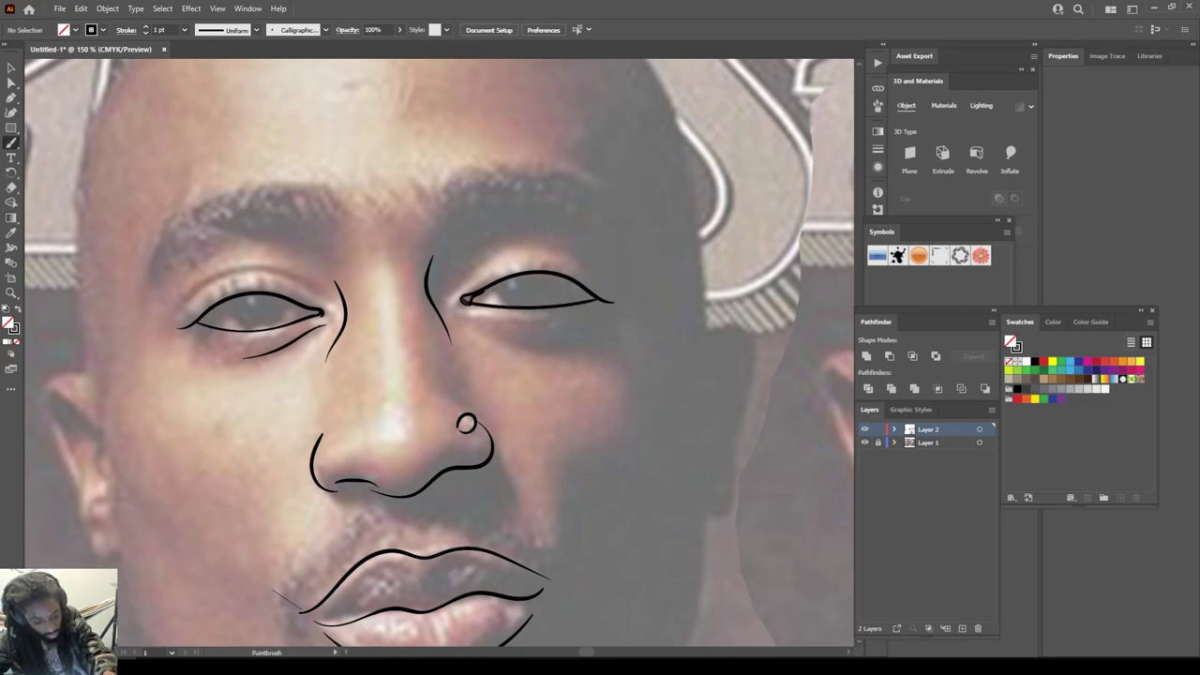
{"action": "mouse_move", "coordinate": [593, 279]}
{"action": "left_mouse_down"}
{"action": "mouse_move", "coordinate": [562, 246]}
{"action": "mouse_move", "coordinate": [525, 239]}
{"action": "mouse_move", "coordinate": [457, 279]}
{"action": "left_mouse_up"}
{"action": "mouse_move", "coordinate": [180, 324]}
{"action": "left_mouse_down"}
{"action": "mouse_move", "coordinate": [197, 291]}
{"action": "mouse_move", "coordinate": [235, 270]}
{"action": "mouse_move", "coordinate": [333, 283]}
{"action": "left_mouse_up"}
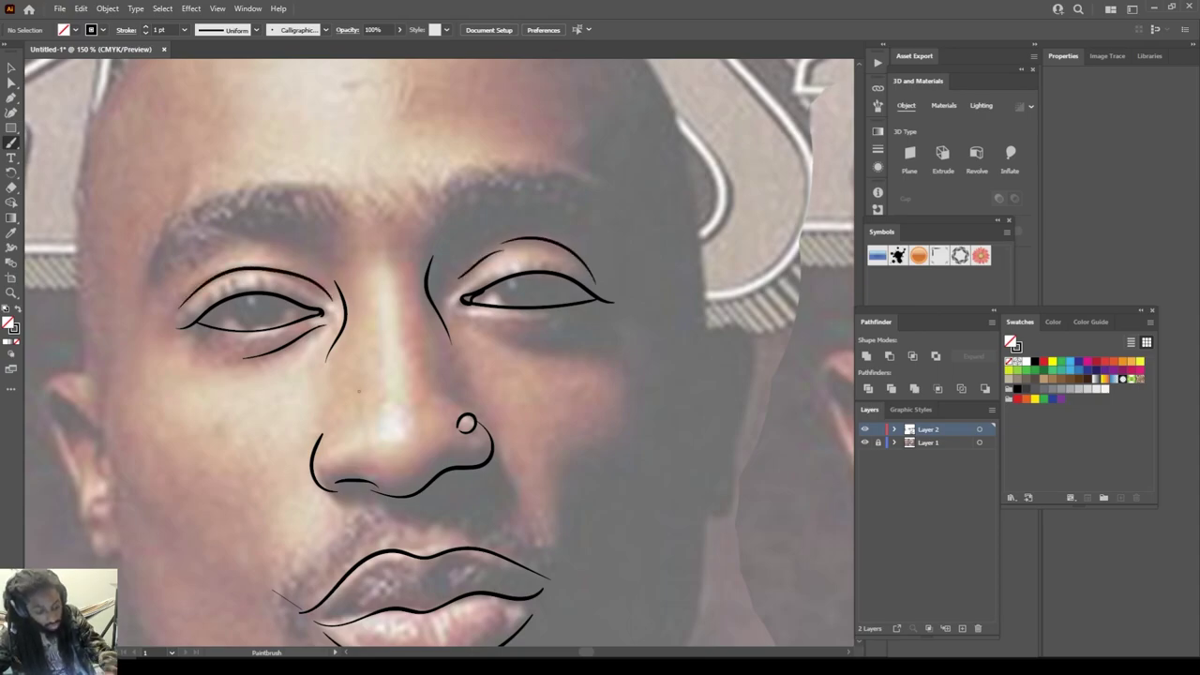
Step: Delete the short stray stroke beside the corner of the left portrait's mouth
{"action": "key", "text": "ctrl+minus"}
{"action": "key", "text": "ctrl+minus"}
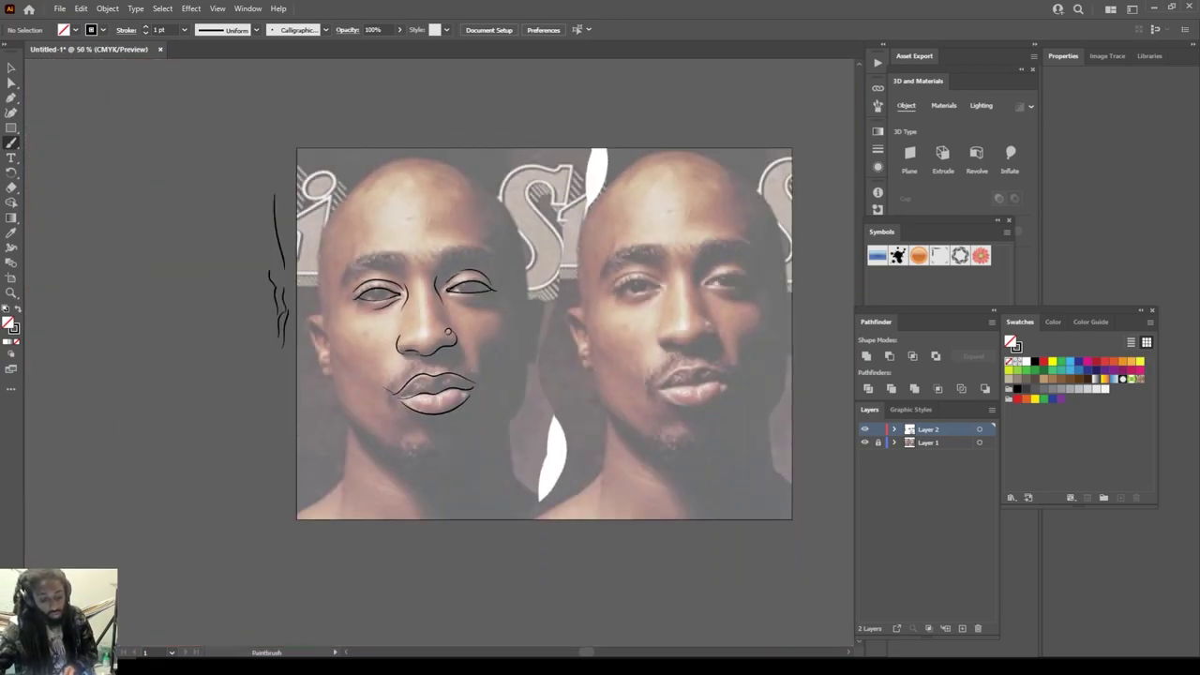
{"action": "key", "text": "ctrl+plus"}
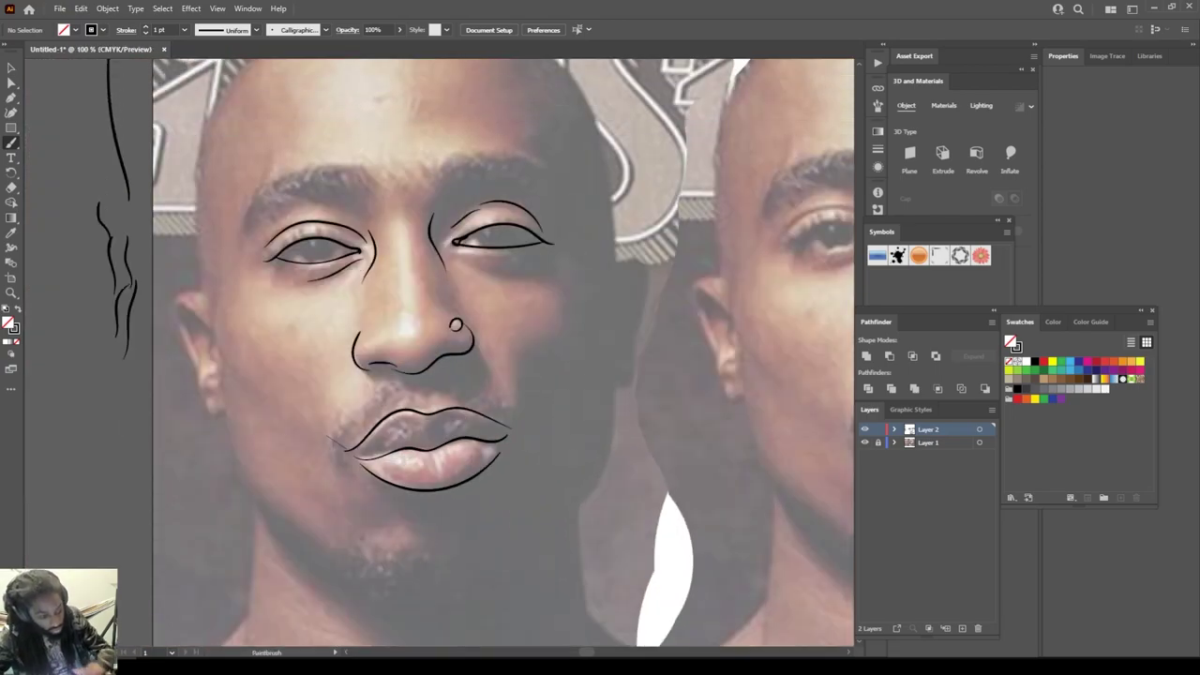
{"action": "key", "text": "v"}
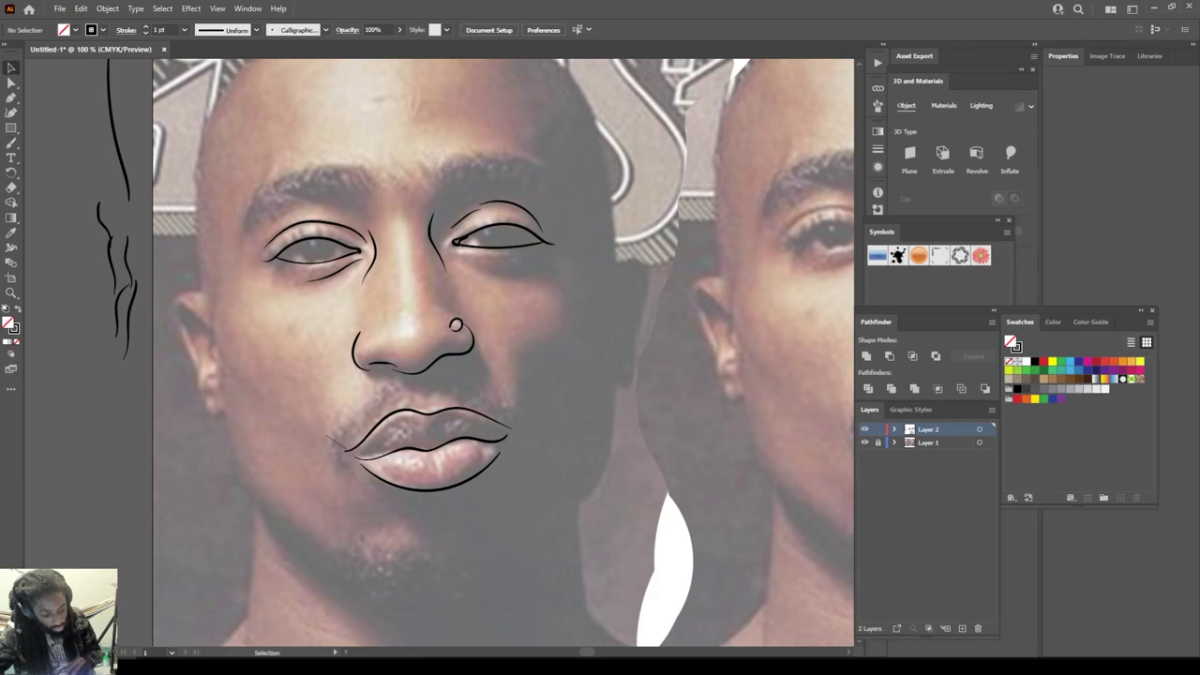
{"action": "left_click", "coordinate": [334, 441]}
{"action": "key", "text": "Delete"}
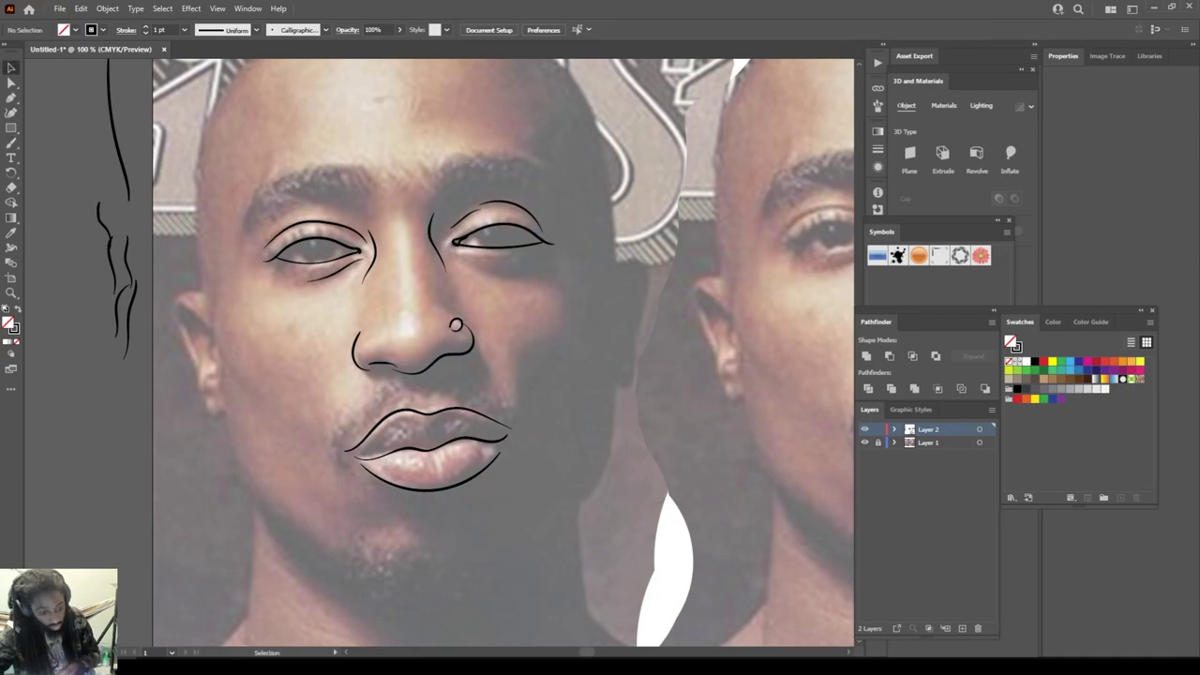
Step: Paint the cheek and jaw contours on both sides of the left portrait with the Paintbrush
{"action": "key", "text": "b"}
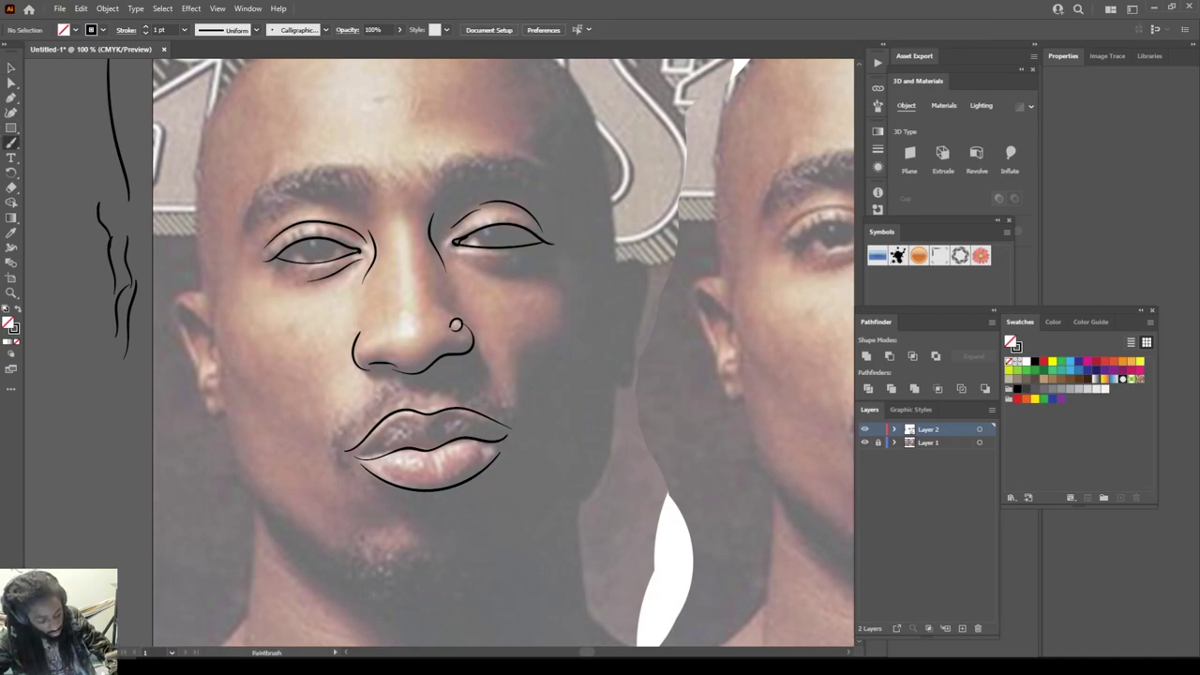
{"action": "mouse_move", "coordinate": [326, 563]}
{"action": "left_mouse_down"}
{"action": "mouse_move", "coordinate": [233, 465]}
{"action": "mouse_move", "coordinate": [217, 354]}
{"action": "mouse_move", "coordinate": [236, 385]}
{"action": "mouse_move", "coordinate": [214, 289]}
{"action": "left_mouse_up"}
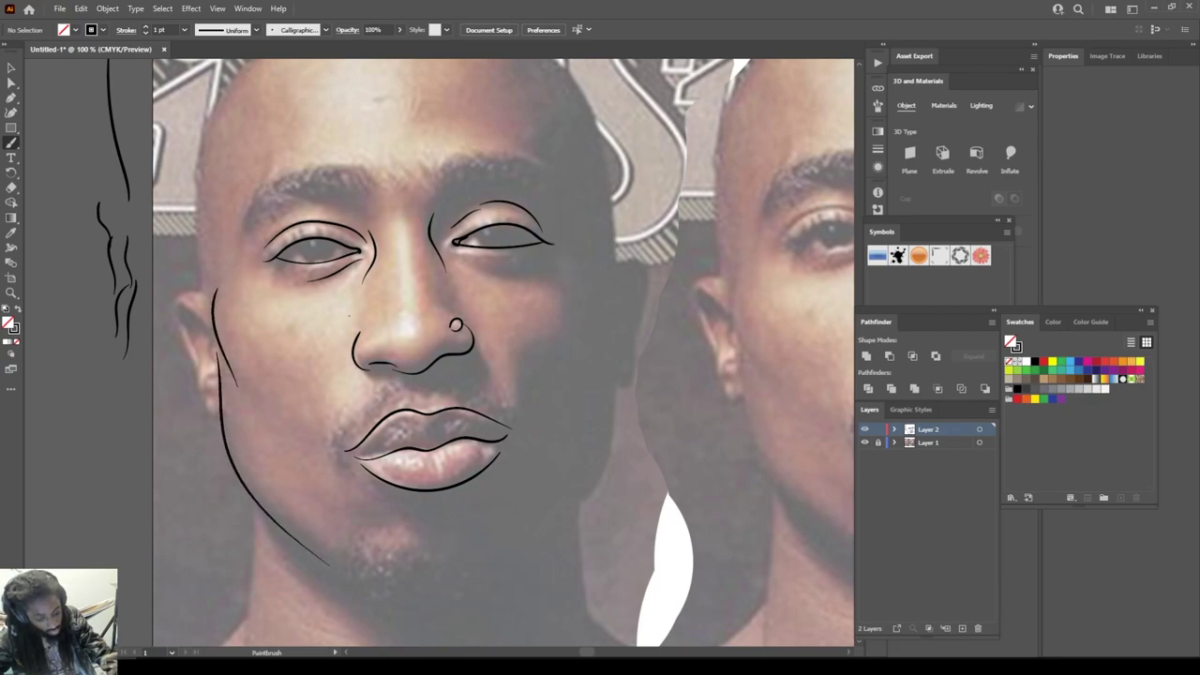
{"action": "left_click_drag", "start_coordinate": [593, 373], "coordinate": [613, 249]}
{"action": "mouse_move", "coordinate": [614, 368]}
{"action": "left_mouse_down"}
{"action": "mouse_move", "coordinate": [603, 471]}
{"action": "mouse_move", "coordinate": [577, 515]}
{"action": "mouse_move", "coordinate": [467, 585]}
{"action": "left_mouse_up"}
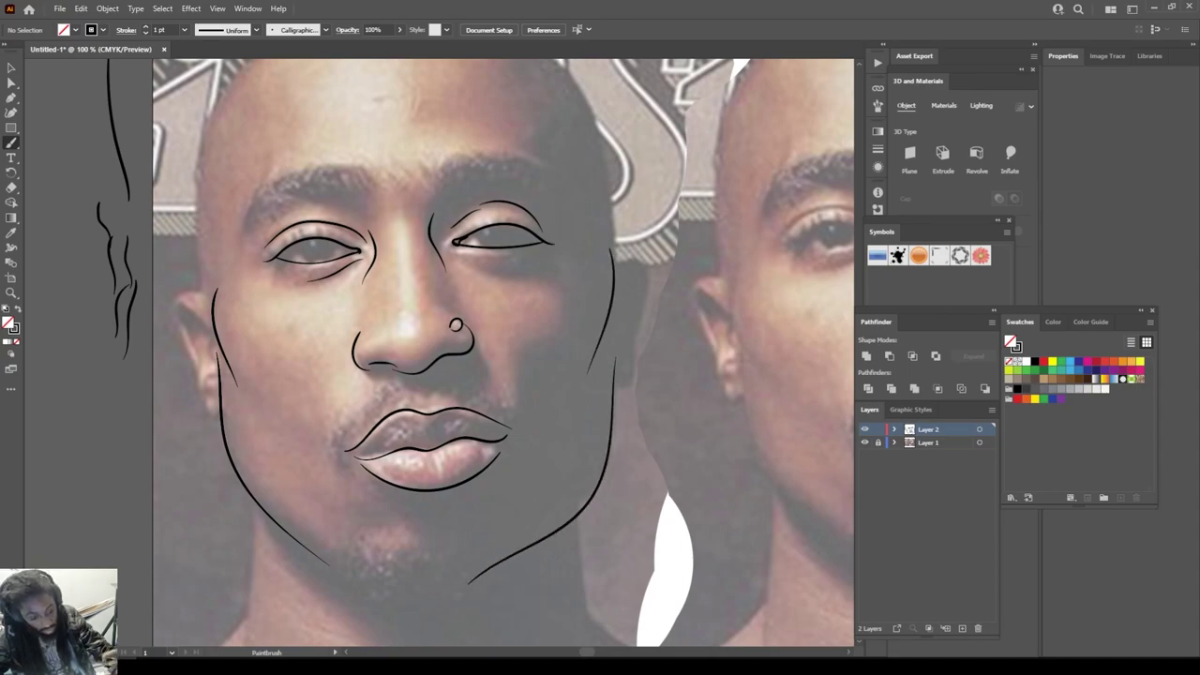
Step: Complete the left portrait's head outline by tracing the top of the skull, both ears and the chin
{"action": "scroll", "coordinate": [504, 353], "scroll_direction": "up", "scroll_amount": 3}
{"action": "mouse_move", "coordinate": [203, 388]}
{"action": "left_mouse_down"}
{"action": "mouse_move", "coordinate": [196, 269]}
{"action": "mouse_move", "coordinate": [220, 178]}
{"action": "mouse_move", "coordinate": [292, 106]}
{"action": "mouse_move", "coordinate": [371, 75]}
{"action": "mouse_move", "coordinate": [444, 84]}
{"action": "mouse_move", "coordinate": [539, 136]}
{"action": "mouse_move", "coordinate": [601, 233]}
{"action": "mouse_move", "coordinate": [612, 328]}
{"action": "left_mouse_up"}
{"action": "mouse_move", "coordinate": [613, 476]}
{"action": "left_mouse_down"}
{"action": "mouse_move", "coordinate": [649, 364]}
{"action": "mouse_move", "coordinate": [634, 354]}
{"action": "left_mouse_up"}
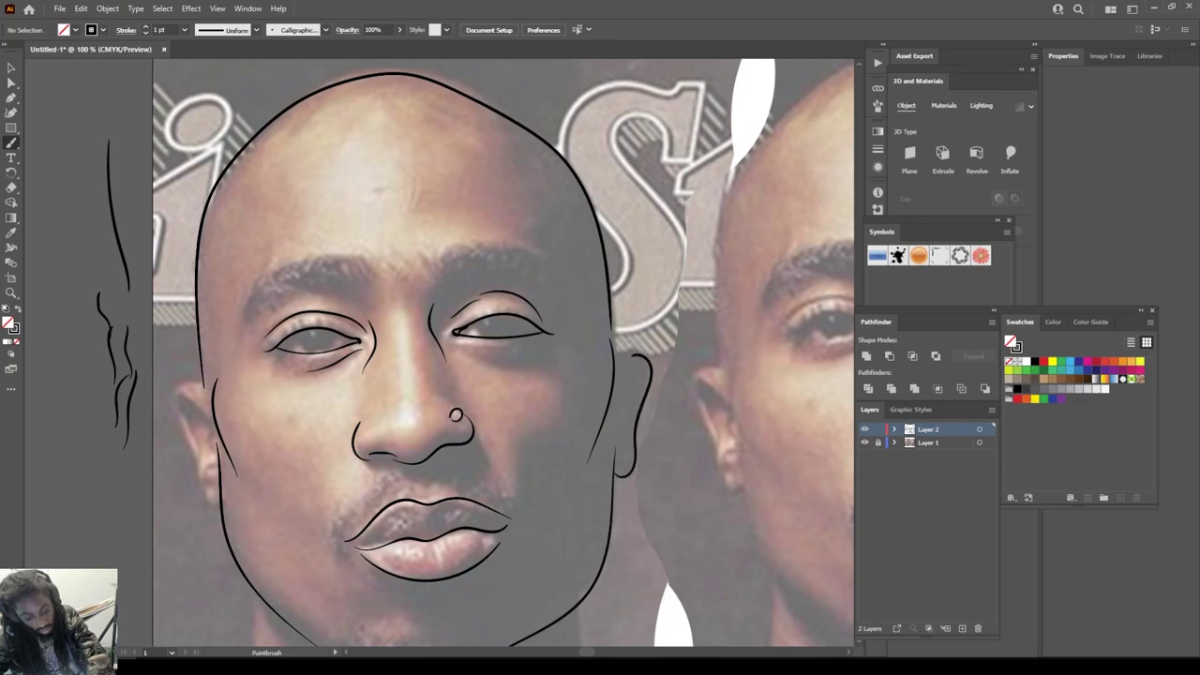
{"action": "mouse_move", "coordinate": [214, 499]}
{"action": "left_mouse_down"}
{"action": "mouse_move", "coordinate": [171, 390]}
{"action": "mouse_move", "coordinate": [191, 380]}
{"action": "left_mouse_up"}
{"action": "scroll", "coordinate": [504, 352], "scroll_direction": "down", "scroll_amount": 4}
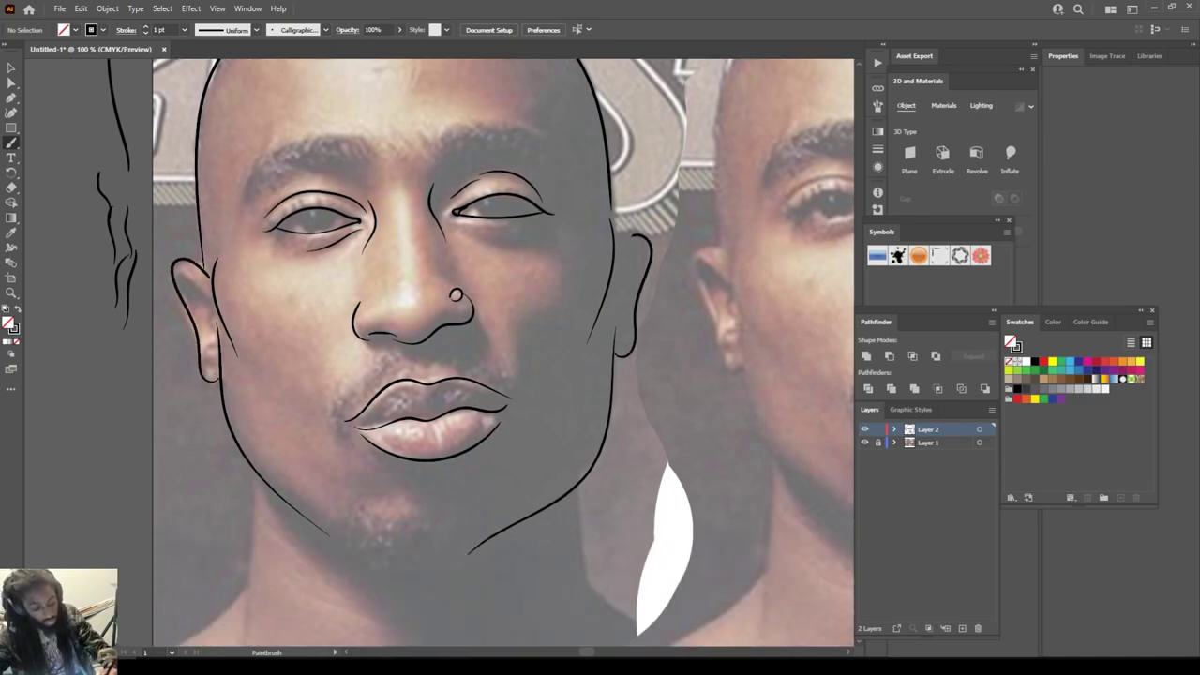
{"action": "mouse_move", "coordinate": [464, 516]}
{"action": "left_mouse_down"}
{"action": "mouse_move", "coordinate": [375, 525]}
{"action": "mouse_move", "coordinate": [319, 476]}
{"action": "left_mouse_up"}
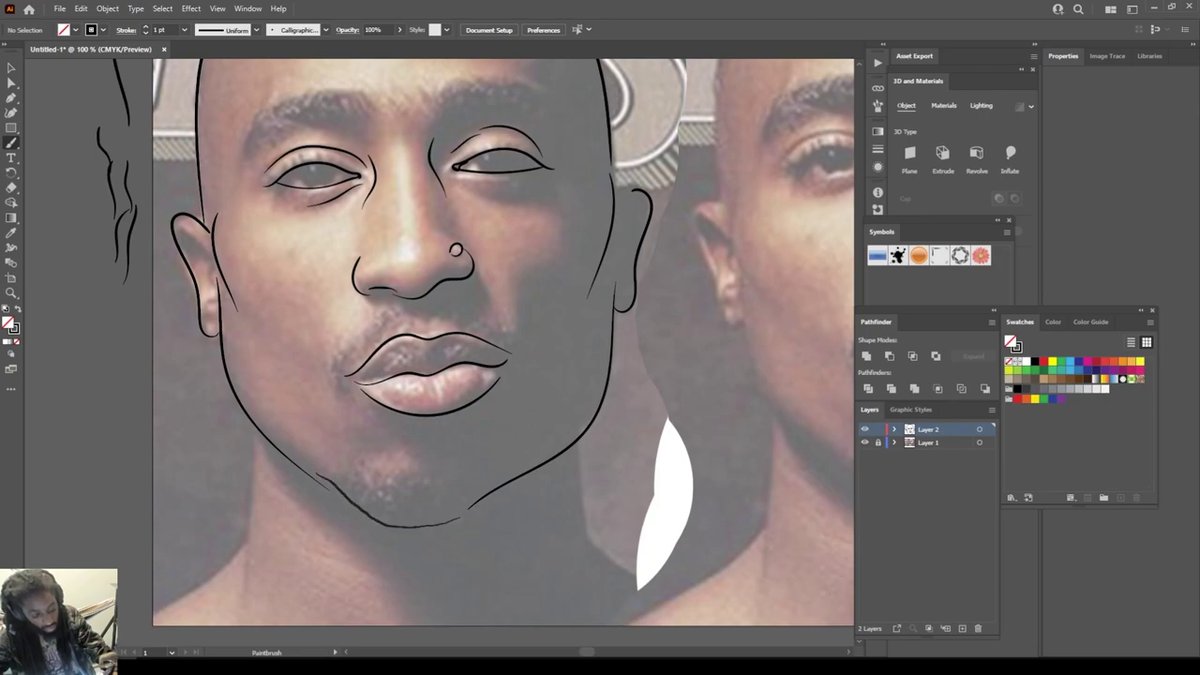
Step: Hide the photo layer briefly to check the line drawing on its own, and show it again
{"action": "key", "text": "ctrl+minus"}
{"action": "key", "text": "ctrl+minus"}
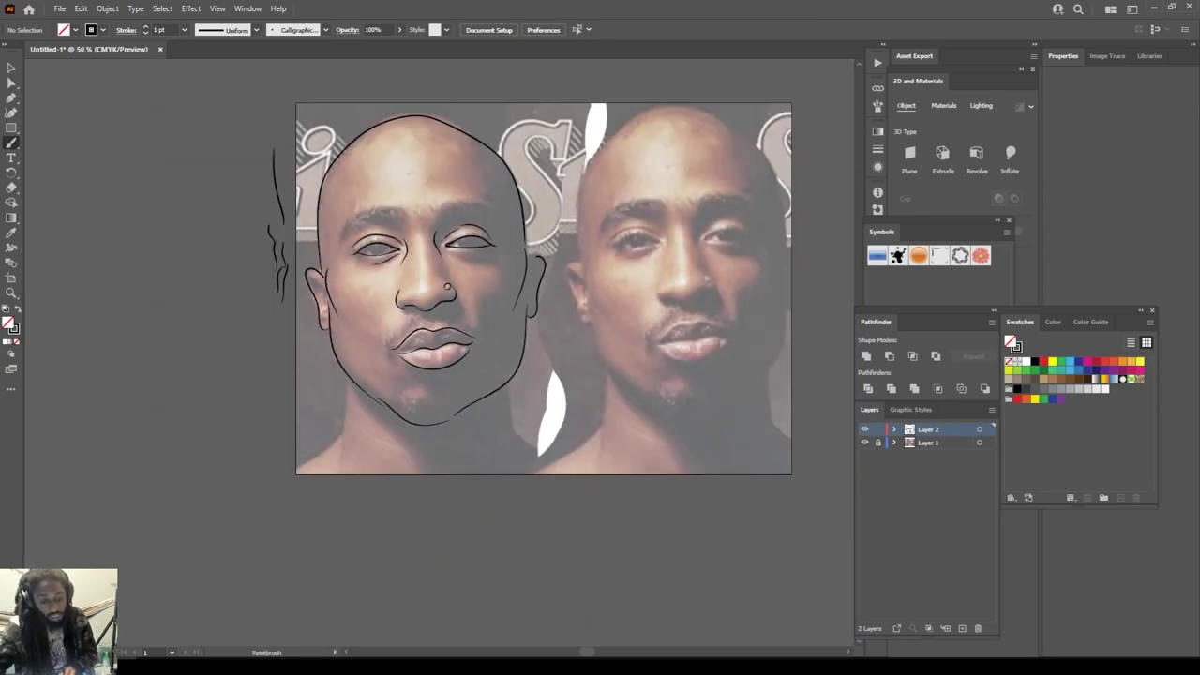
{"action": "left_click", "coordinate": [864, 441]}
{"action": "left_click", "coordinate": [865, 442]}
Step: Select all the test strokes on the pasteboard beside the artboard and delete them
{"action": "key", "text": "ctrl+plus"}
{"action": "key", "text": "v"}
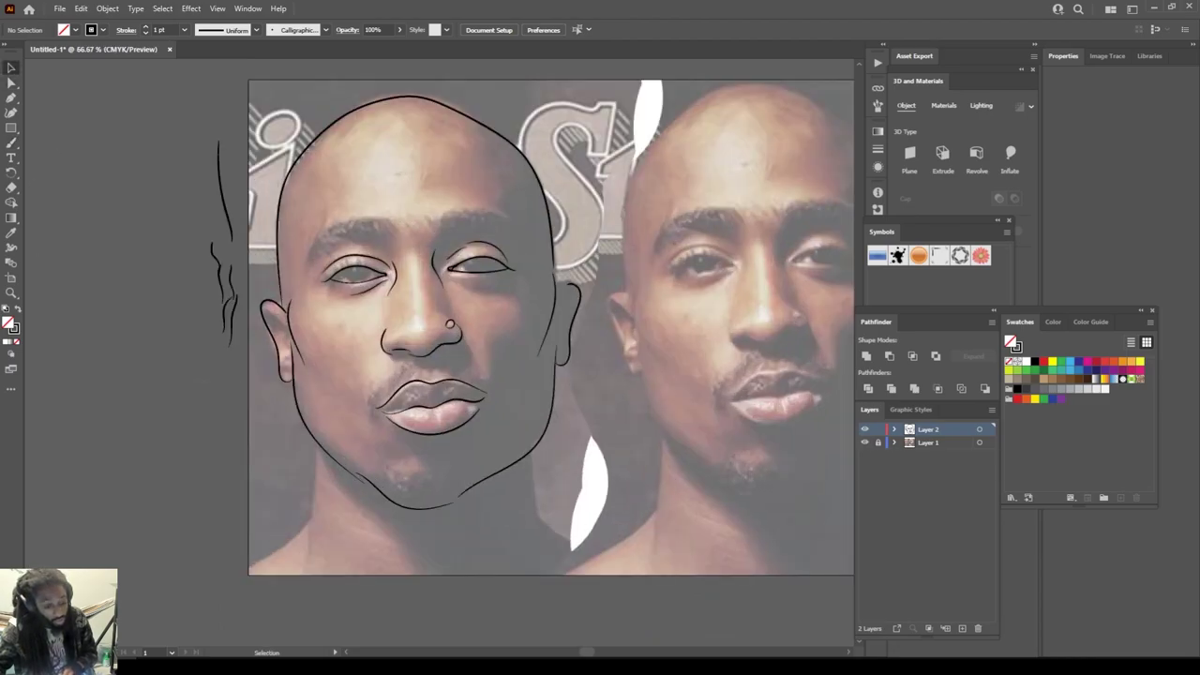
{"action": "left_click_drag", "start_coordinate": [183, 155], "coordinate": [236, 390]}
{"action": "key", "text": "Delete"}
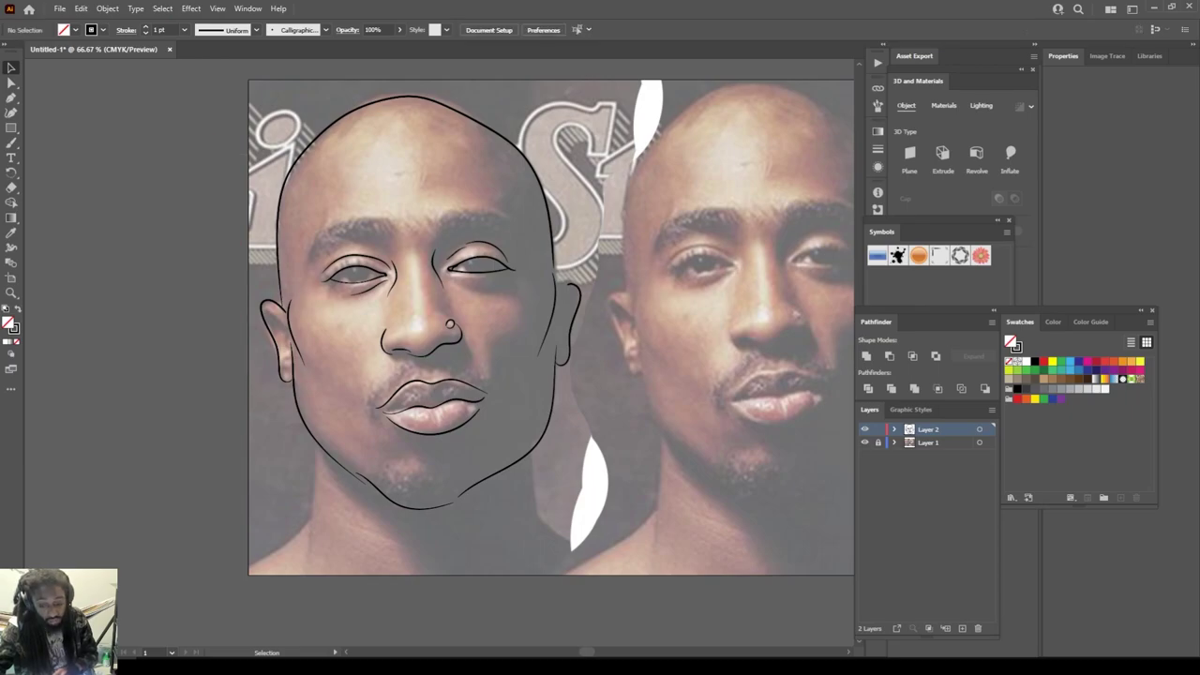
Step: Unlock Layer 1, set the photo's opacity to 82%, and lock the layer again
{"action": "key", "text": "ctrl+minus"}
{"action": "key", "text": "ctrl+plus"}
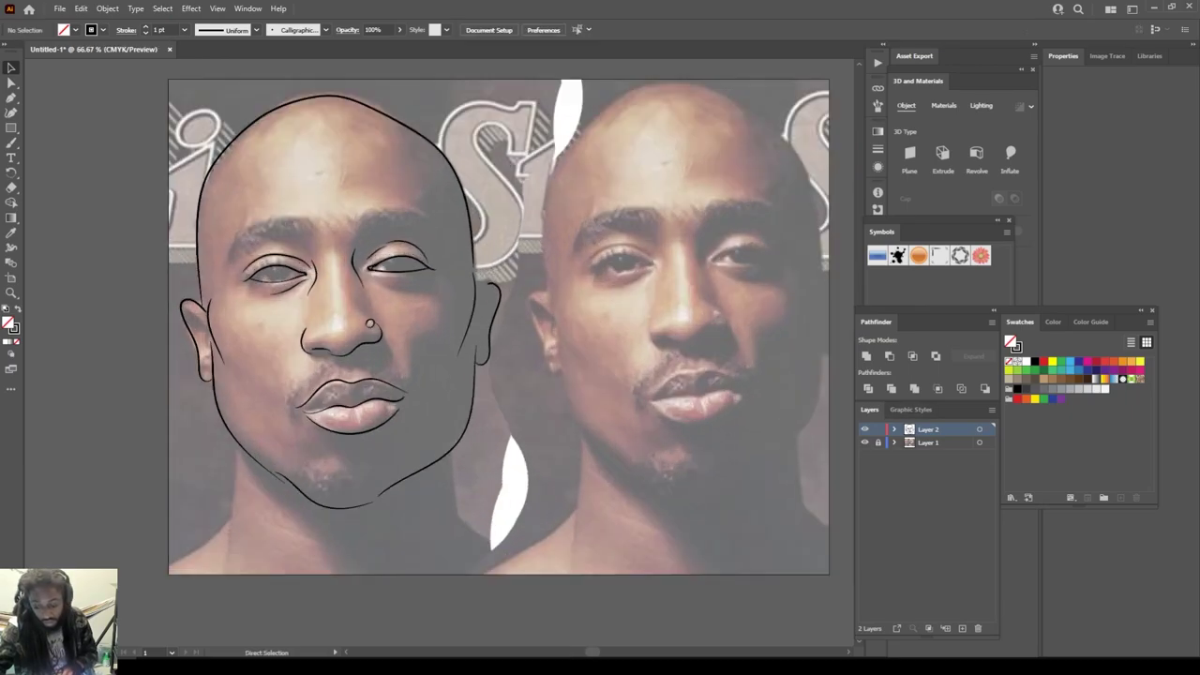
{"action": "left_click", "coordinate": [877, 443]}
{"action": "left_click", "coordinate": [686, 326]}
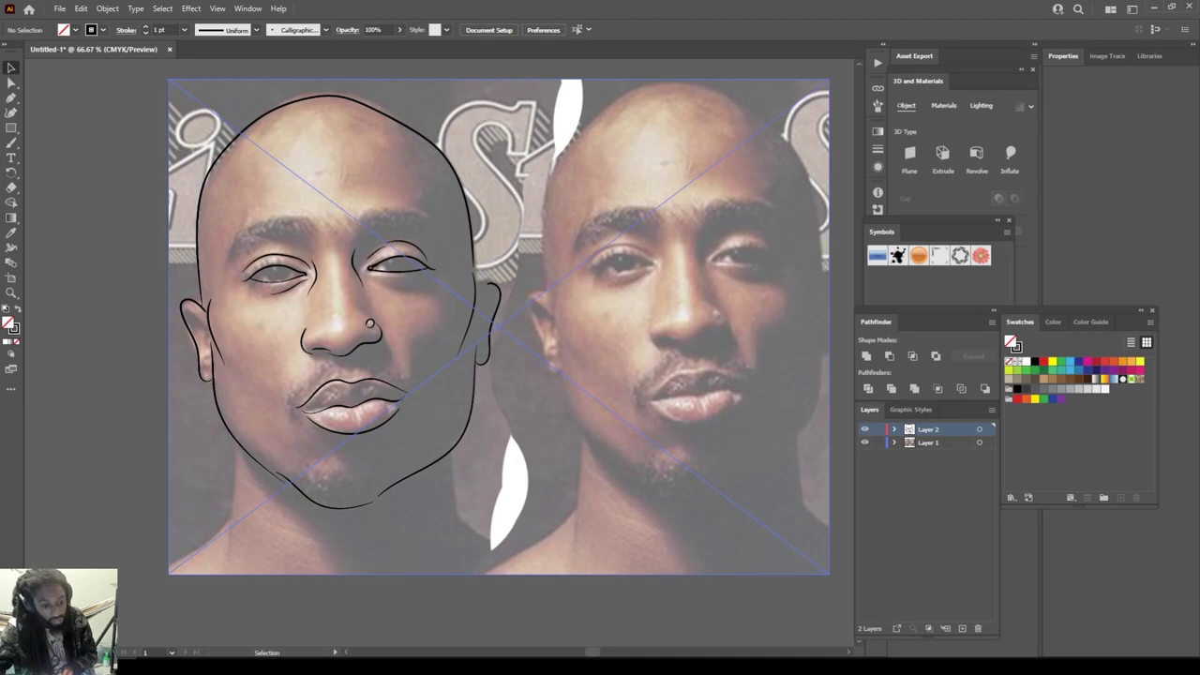
{"action": "left_click", "coordinate": [472, 30]}
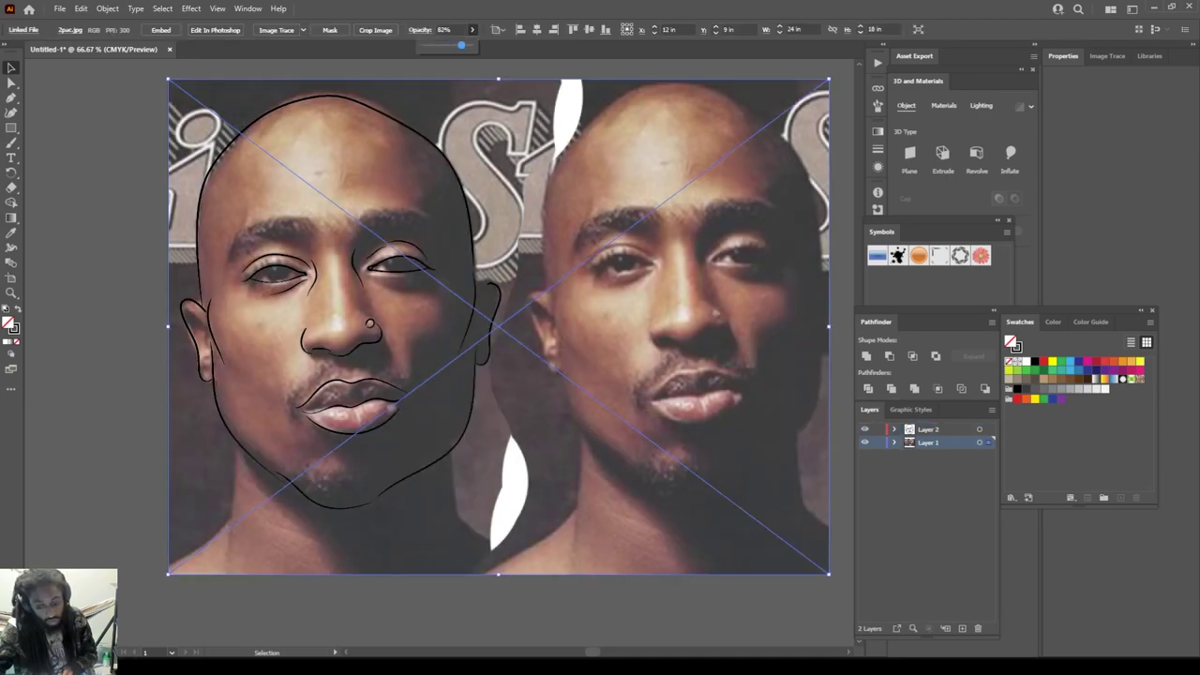
{"action": "left_click", "coordinate": [878, 443]}
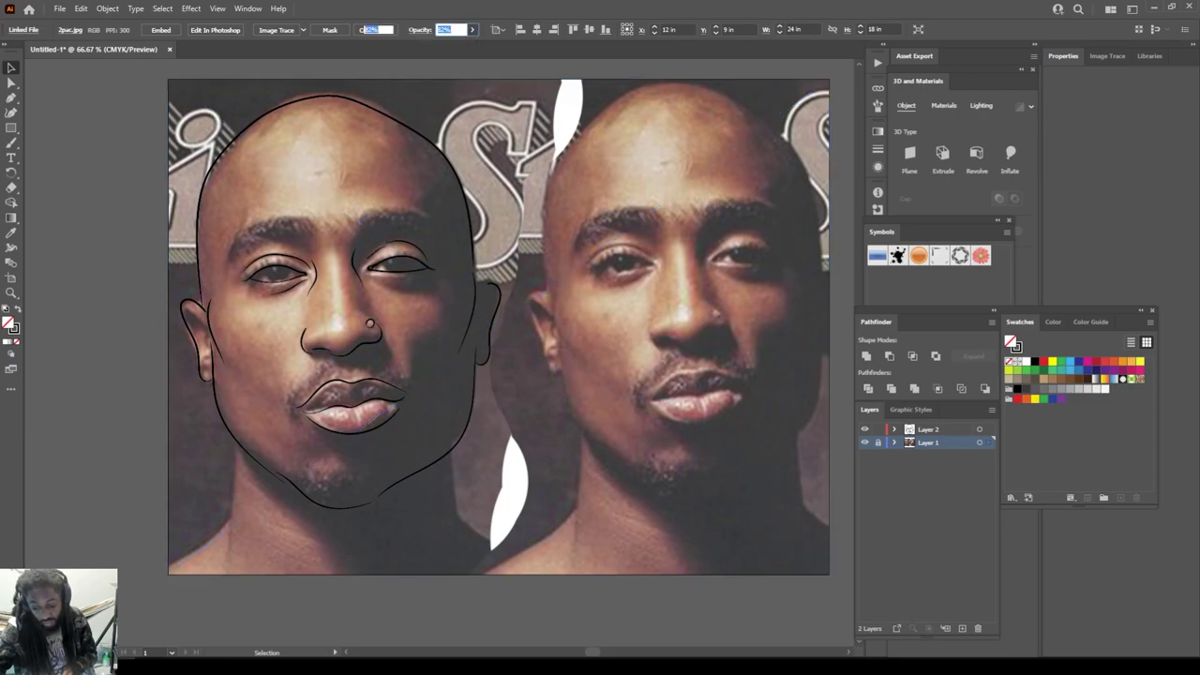
Step: Set up the Pencil tool on Layer 2 with a black fill and no stroke, with new pencil strokes filled
{"action": "left_click", "coordinate": [928, 429]}
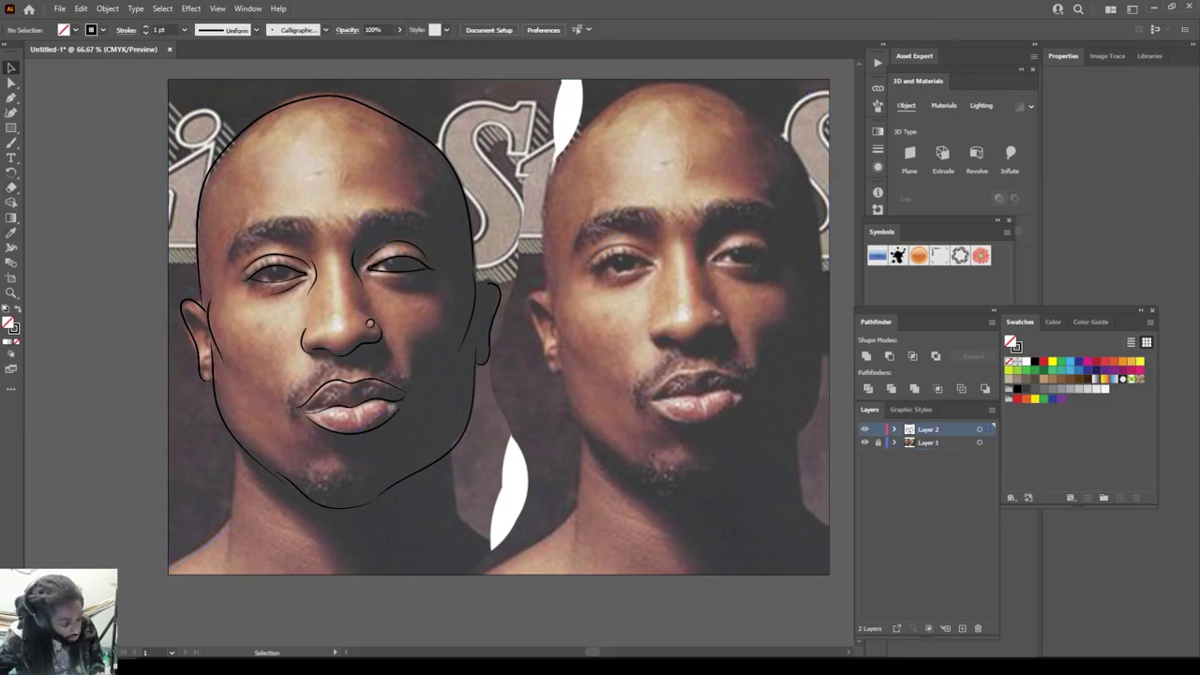
{"action": "key", "text": "shift+x"}
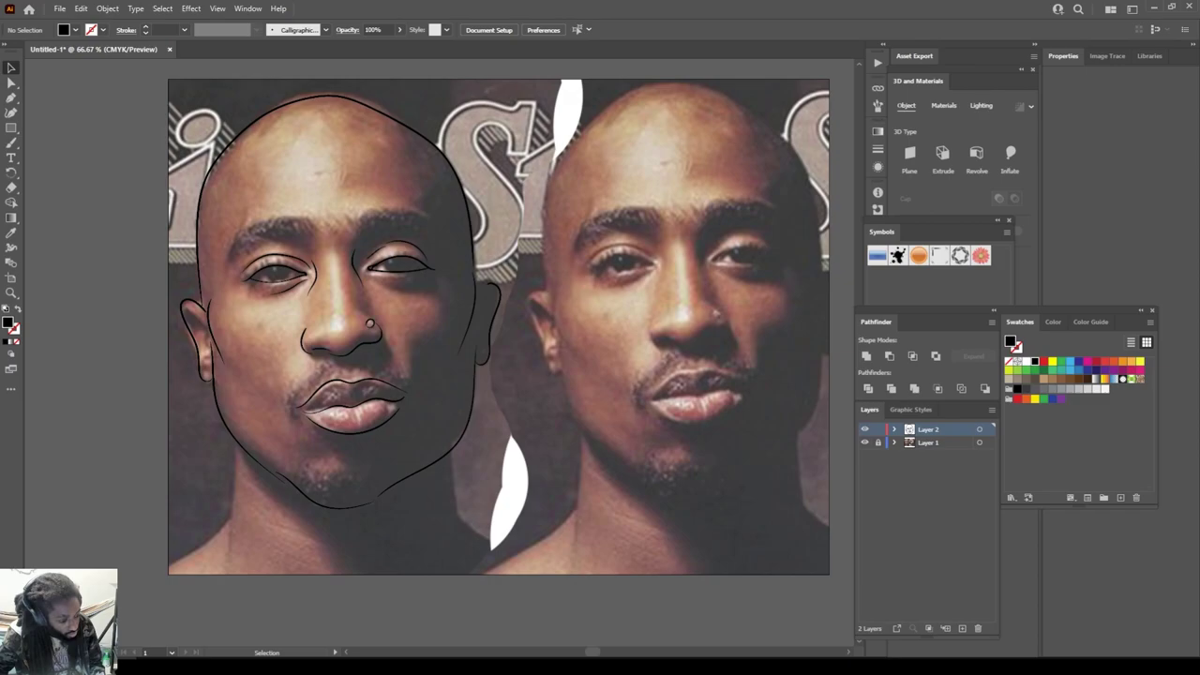
{"action": "left_click_drag", "start_coordinate": [11, 142], "coordinate": [38, 173]}
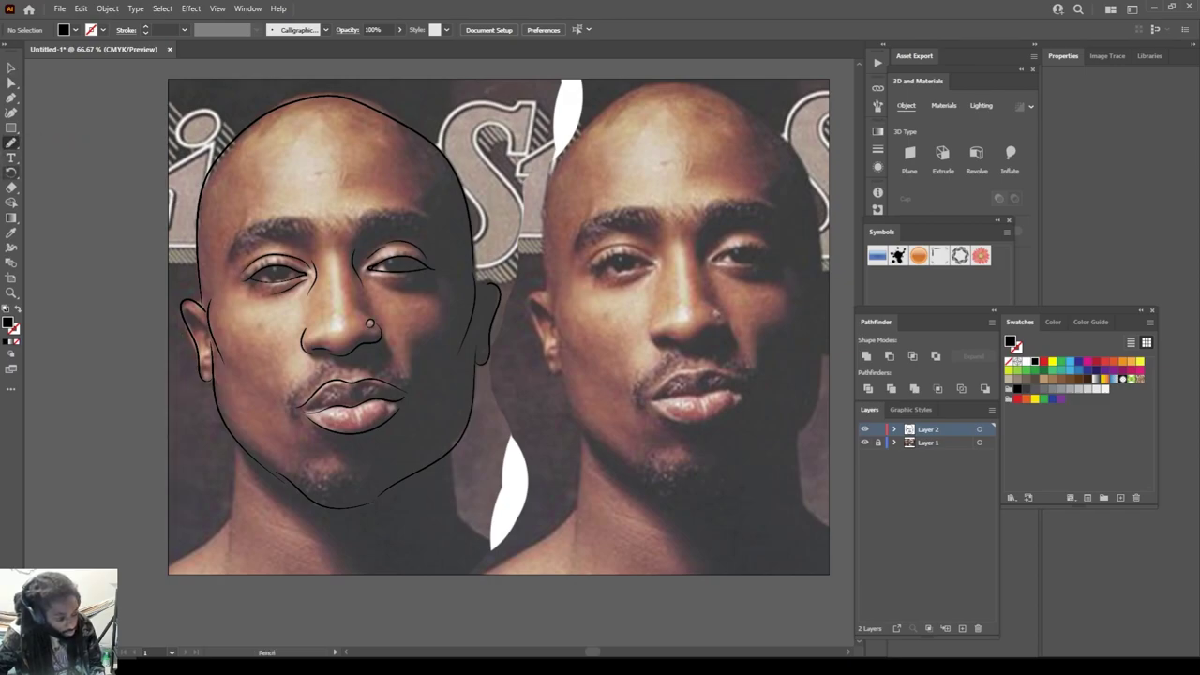
{"action": "double_click", "coordinate": [11, 143]}
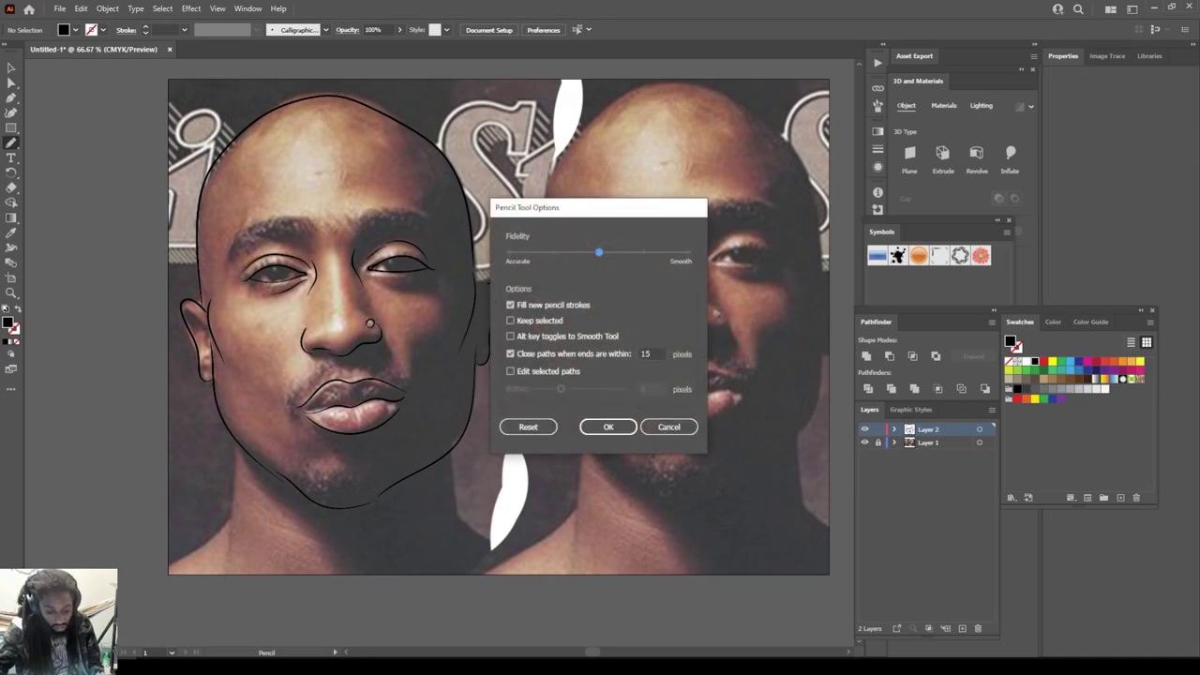
{"action": "left_click", "coordinate": [608, 427]}
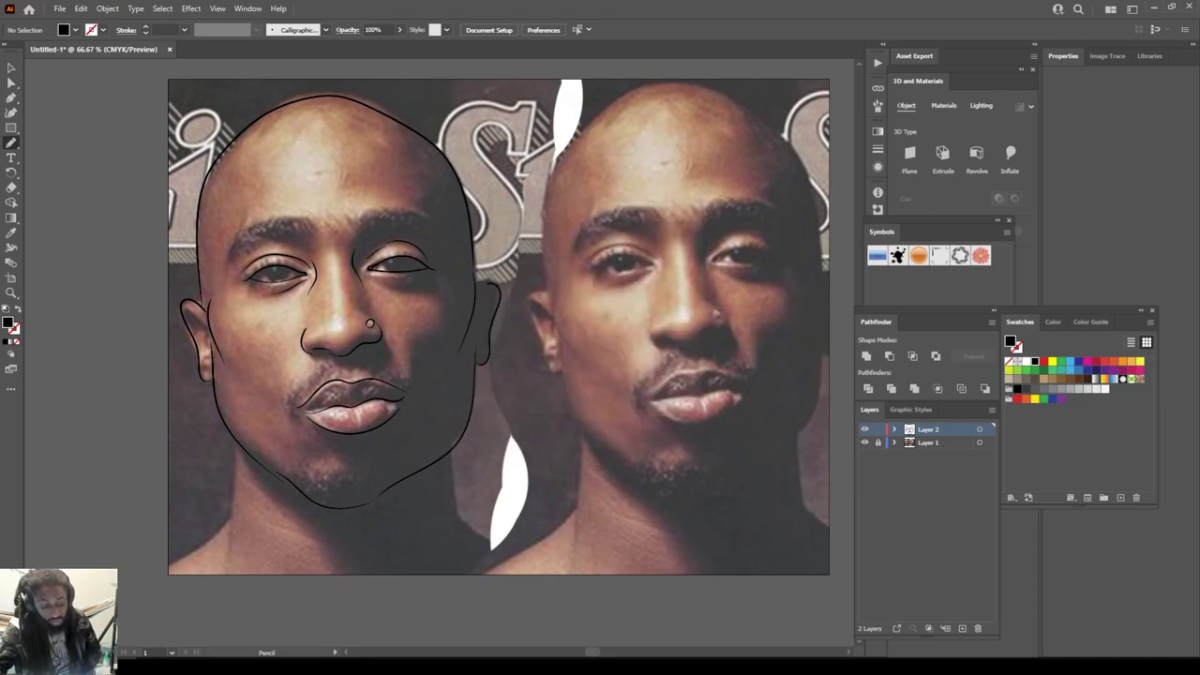
Step: Draw the left portrait's left eyebrow as a solid black shape with jagged hair edges along the photo's brow
{"action": "scroll", "coordinate": [498, 317], "scroll_direction": "down", "scroll_amount": 1}
{"action": "scroll", "coordinate": [439, 354], "scroll_direction": "up", "scroll_amount": 2}
{"action": "scroll", "coordinate": [440, 354], "scroll_direction": "left", "scroll_amount": 2}
{"action": "key", "text": "ctrl+equal"}
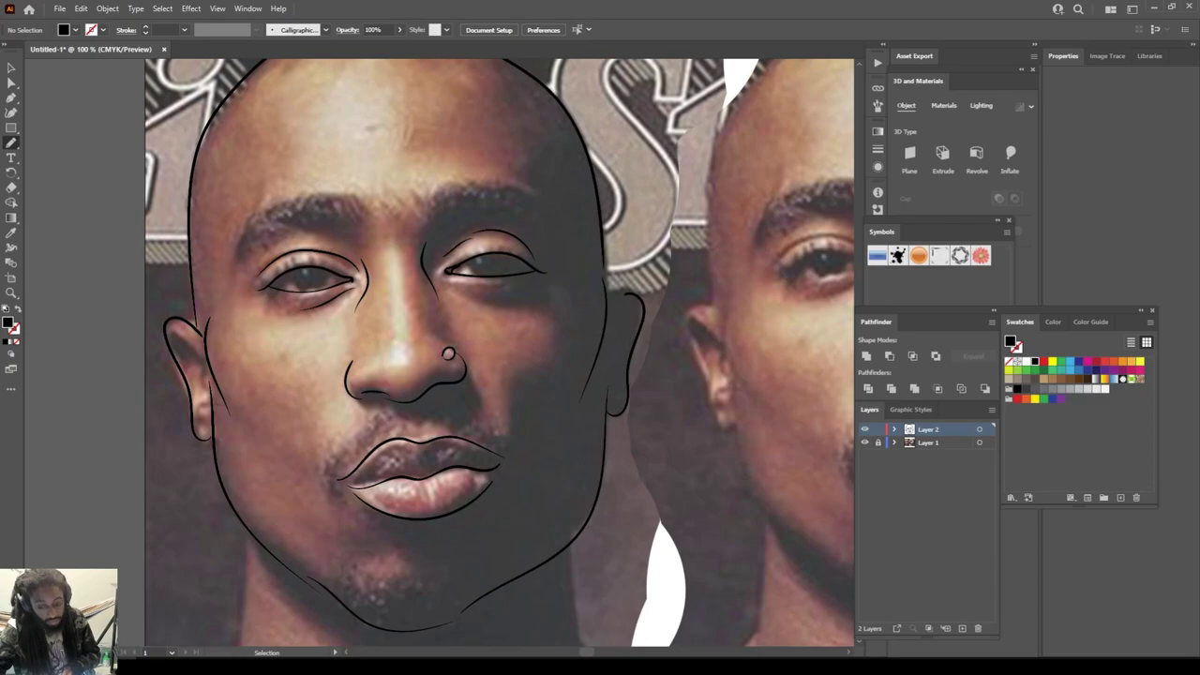
{"action": "scroll", "coordinate": [440, 354], "scroll_direction": "left", "scroll_amount": 2}
{"action": "key", "text": "ctrl+equal"}
{"action": "key", "text": "ctrl+equal"}
{"action": "scroll", "coordinate": [525, 550], "scroll_direction": "up", "scroll_amount": 3}
{"action": "scroll", "coordinate": [525, 550], "scroll_direction": "left", "scroll_amount": 1}
{"action": "mouse_move", "coordinate": [226, 273]}
{"action": "left_mouse_down"}
{"action": "mouse_move", "coordinate": [260, 232]}
{"action": "mouse_move", "coordinate": [352, 215]}
{"action": "mouse_move", "coordinate": [454, 219]}
{"action": "mouse_move", "coordinate": [460, 192]}
{"action": "mouse_move", "coordinate": [465, 208]}
{"action": "left_mouse_up"}
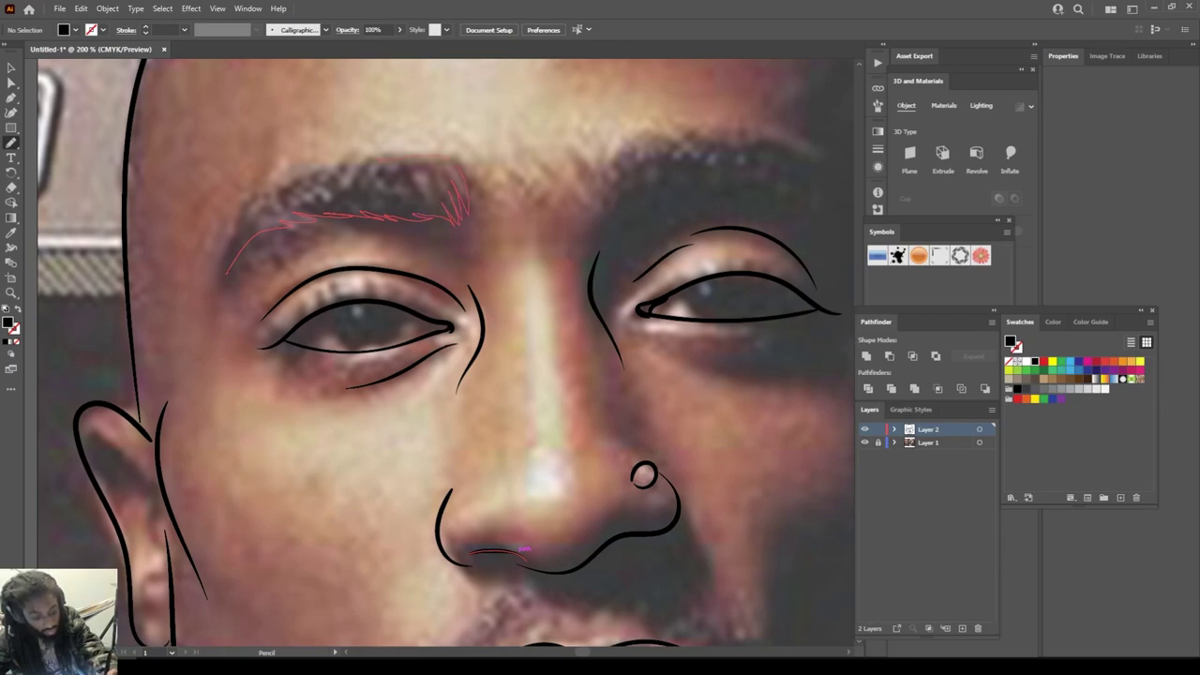
{"action": "left_click_drag", "start_coordinate": [224, 276], "coordinate": [236, 246]}
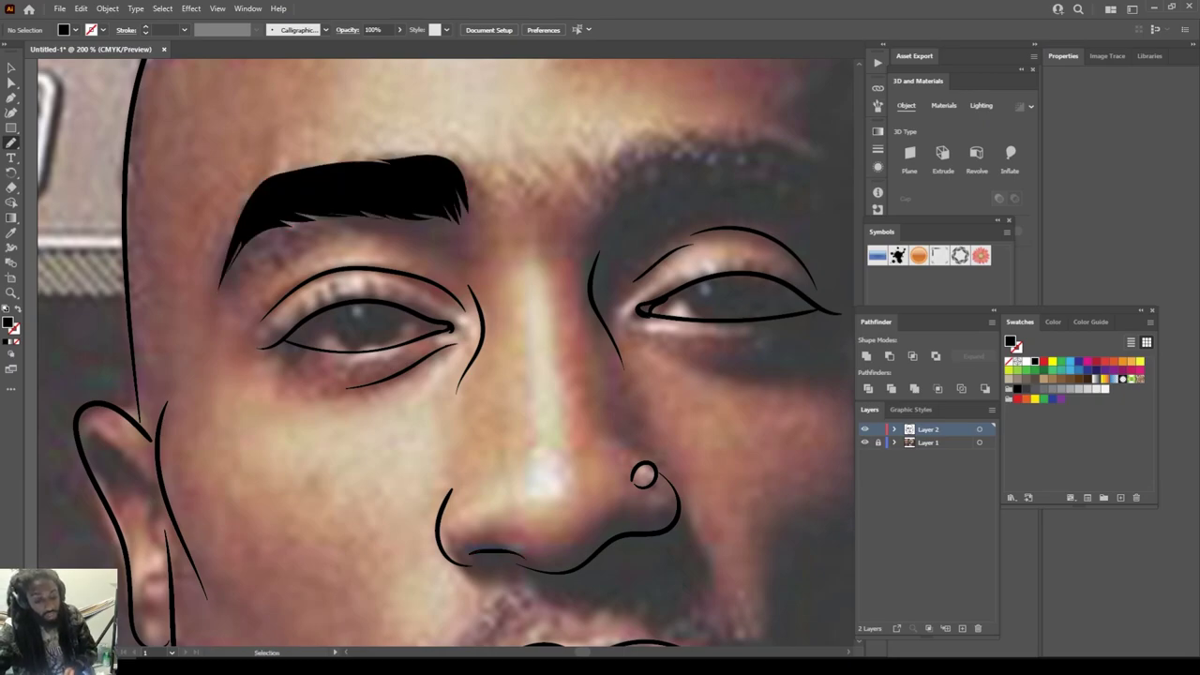
Step: Draw the right eyebrow and the shadow wrapping around the right eye as one solid black shape
{"action": "scroll", "coordinate": [260, 362], "scroll_direction": "down", "scroll_amount": 2}
{"action": "scroll", "coordinate": [516, 367], "scroll_direction": "up", "scroll_amount": 2}
{"action": "scroll", "coordinate": [517, 367], "scroll_direction": "up", "scroll_amount": 1}
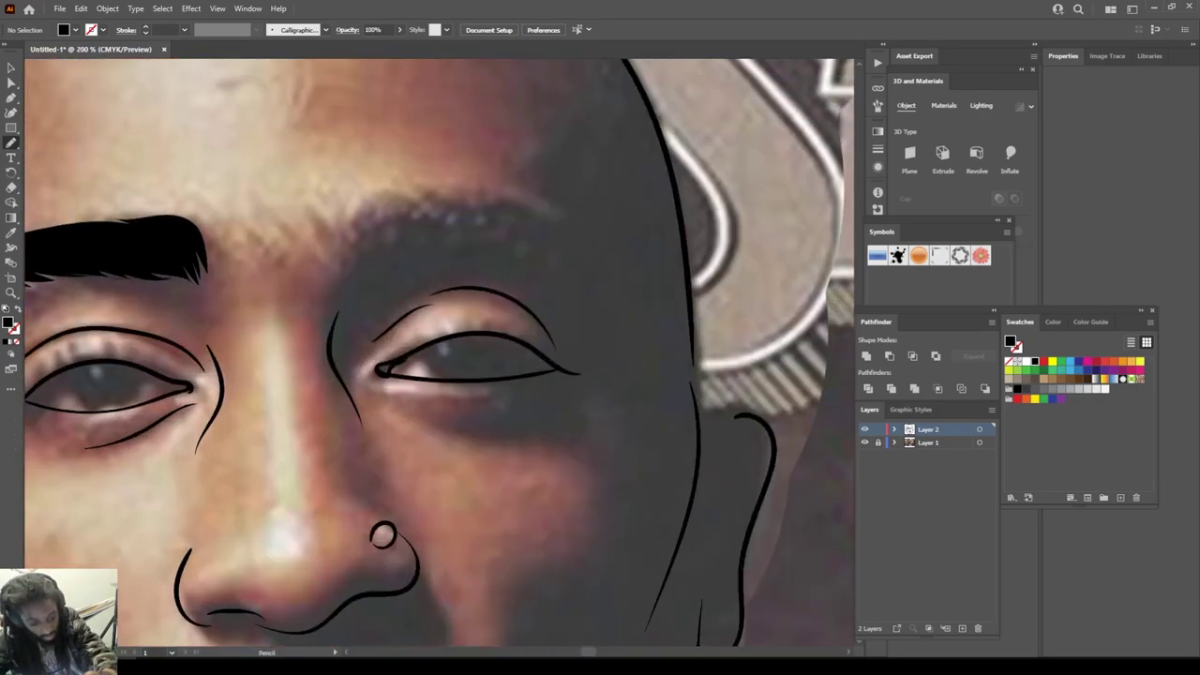
{"action": "left_click_drag", "start_coordinate": [585, 248], "coordinate": [506, 196]}
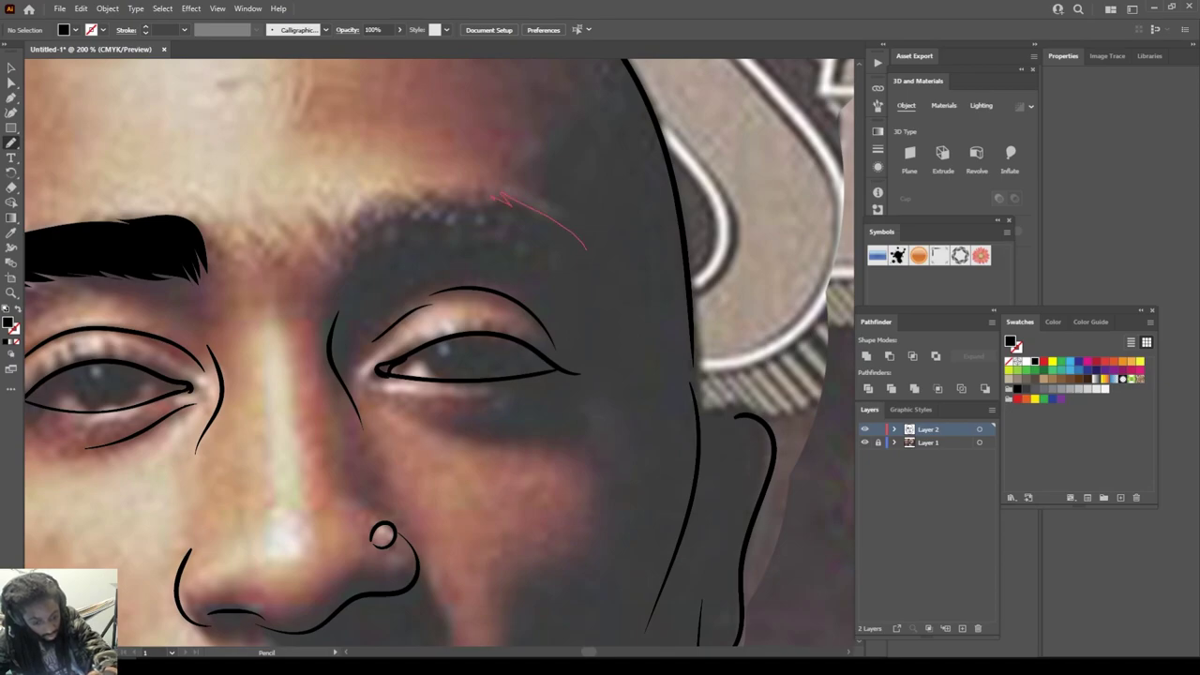
{"action": "mouse_move", "coordinate": [373, 235]}
{"action": "left_mouse_down"}
{"action": "mouse_move", "coordinate": [357, 252]}
{"action": "mouse_move", "coordinate": [328, 360]}
{"action": "mouse_move", "coordinate": [446, 279]}
{"action": "mouse_move", "coordinate": [512, 293]}
{"action": "mouse_move", "coordinate": [553, 350]}
{"action": "mouse_move", "coordinate": [482, 384]}
{"action": "mouse_move", "coordinate": [486, 420]}
{"action": "mouse_move", "coordinate": [441, 422]}
{"action": "mouse_move", "coordinate": [562, 428]}
{"action": "mouse_move", "coordinate": [615, 345]}
{"action": "mouse_move", "coordinate": [587, 240]}
{"action": "left_mouse_up"}
Step: Hide the photo layer briefly to check the filled eyebrows and eye shadow, and show it again
{"action": "key", "text": "ctrl+minus"}
{"action": "key", "text": "ctrl+minus"}
{"action": "key", "text": "ctrl+minus"}
{"action": "key", "text": "ctrl+minus"}
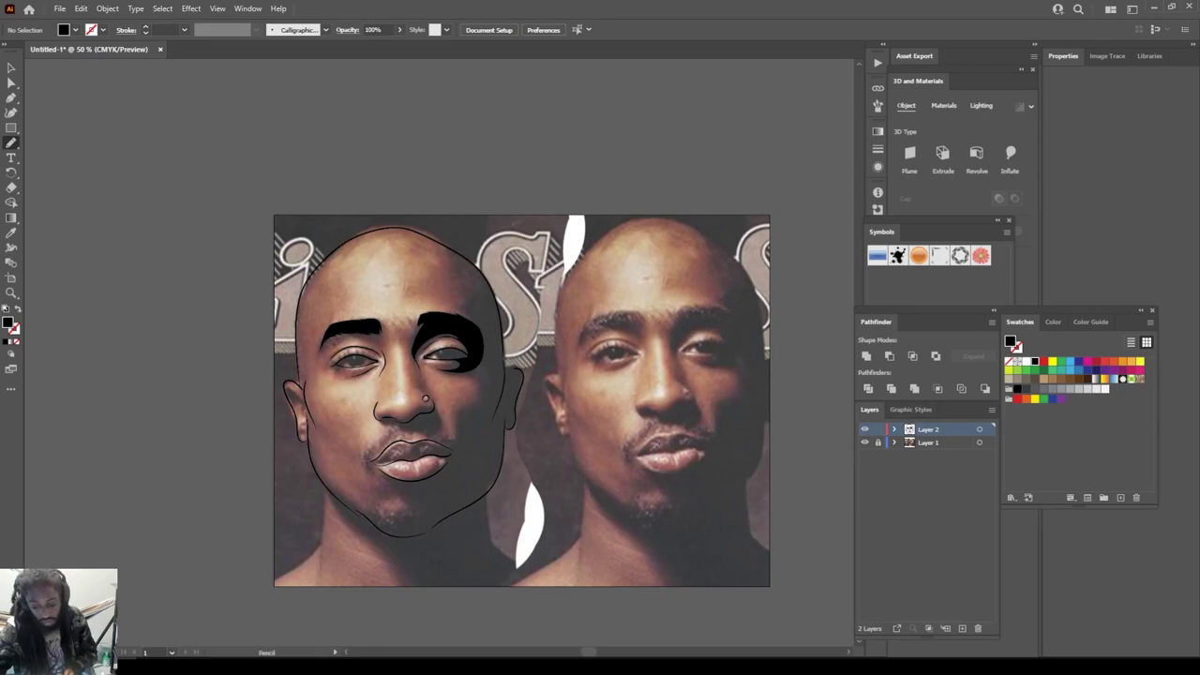
{"action": "left_click", "coordinate": [865, 442]}
{"action": "key", "text": "ctrl+minus"}
{"action": "key", "text": "ctrl+plus"}
{"action": "key", "text": "ctrl+plus"}
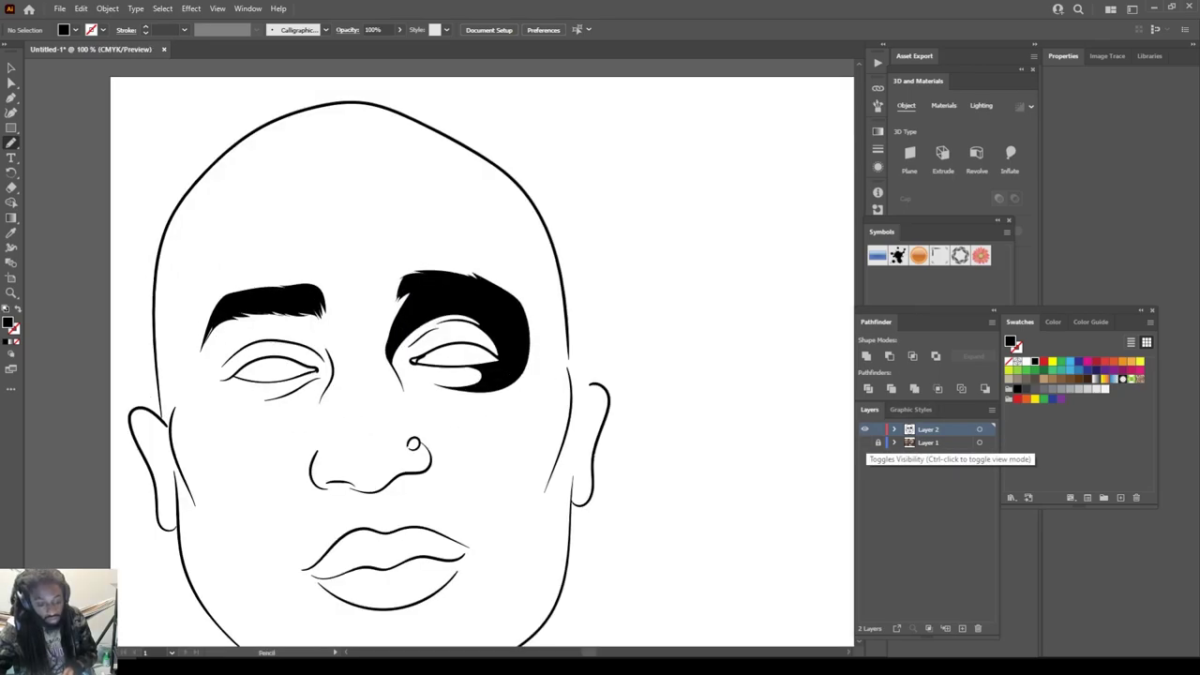
{"action": "left_click", "coordinate": [864, 441]}
Step: Draw filled black irises inside both eye outlines
{"action": "key", "text": "ctrl+plus"}
{"action": "key", "text": "ctrl+plus"}
{"action": "key", "text": "ctrl+plus"}
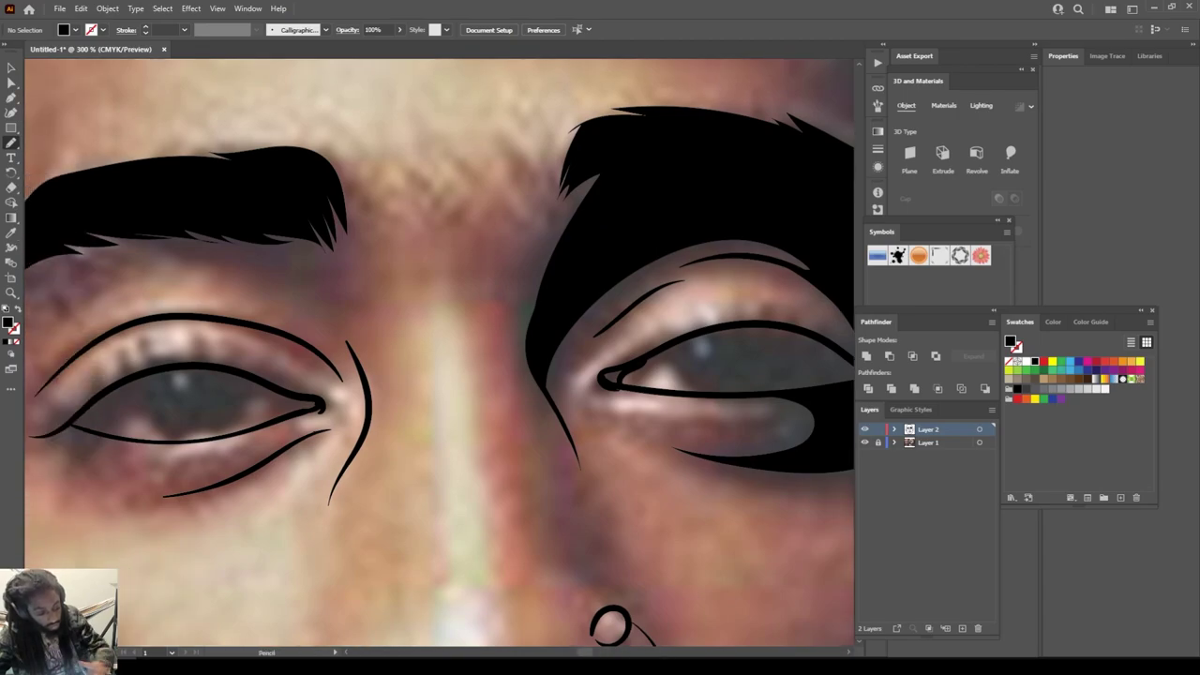
{"action": "mouse_move", "coordinate": [137, 376]}
{"action": "left_mouse_down"}
{"action": "mouse_move", "coordinate": [150, 418]}
{"action": "mouse_move", "coordinate": [184, 440]}
{"action": "mouse_move", "coordinate": [214, 438]}
{"action": "mouse_move", "coordinate": [245, 398]}
{"action": "mouse_move", "coordinate": [172, 364]}
{"action": "mouse_move", "coordinate": [138, 376]}
{"action": "left_mouse_up"}
{"action": "mouse_move", "coordinate": [675, 342]}
{"action": "left_mouse_down"}
{"action": "mouse_move", "coordinate": [685, 379]}
{"action": "mouse_move", "coordinate": [737, 394]}
{"action": "mouse_move", "coordinate": [778, 377]}
{"action": "mouse_move", "coordinate": [800, 328]}
{"action": "mouse_move", "coordinate": [741, 321]}
{"action": "mouse_move", "coordinate": [675, 342]}
{"action": "left_mouse_up"}
{"action": "key", "text": "ctrl+minus"}
{"action": "key", "text": "ctrl+minus"}
{"action": "key", "text": "ctrl+minus"}
{"action": "key", "text": "ctrl+minus"}
{"action": "key", "text": "ctrl+minus"}
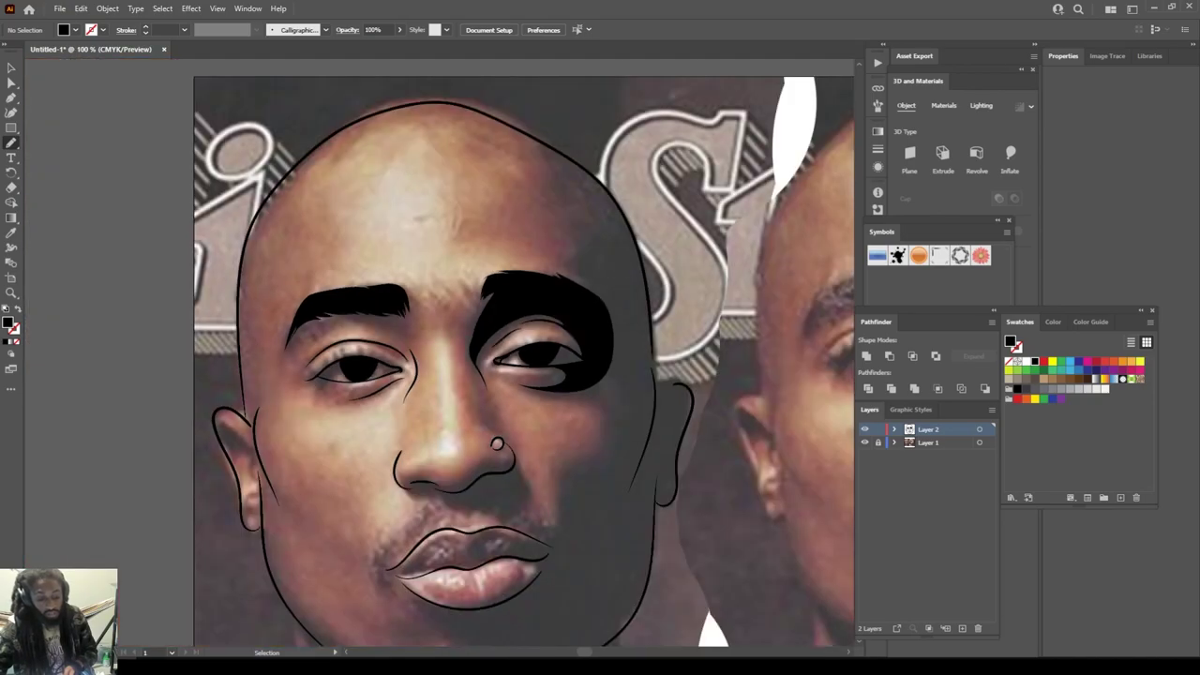
Step: Draw a solid black shadow beneath the nose, from the left nostril around to the right nostril
{"action": "key", "text": "ctrl+plus"}
{"action": "key", "text": "ctrl+plus"}
{"action": "key", "text": "ctrl+plus"}
{"action": "key", "text": "ctrl+plus"}
{"action": "key", "text": "ctrl+plus"}
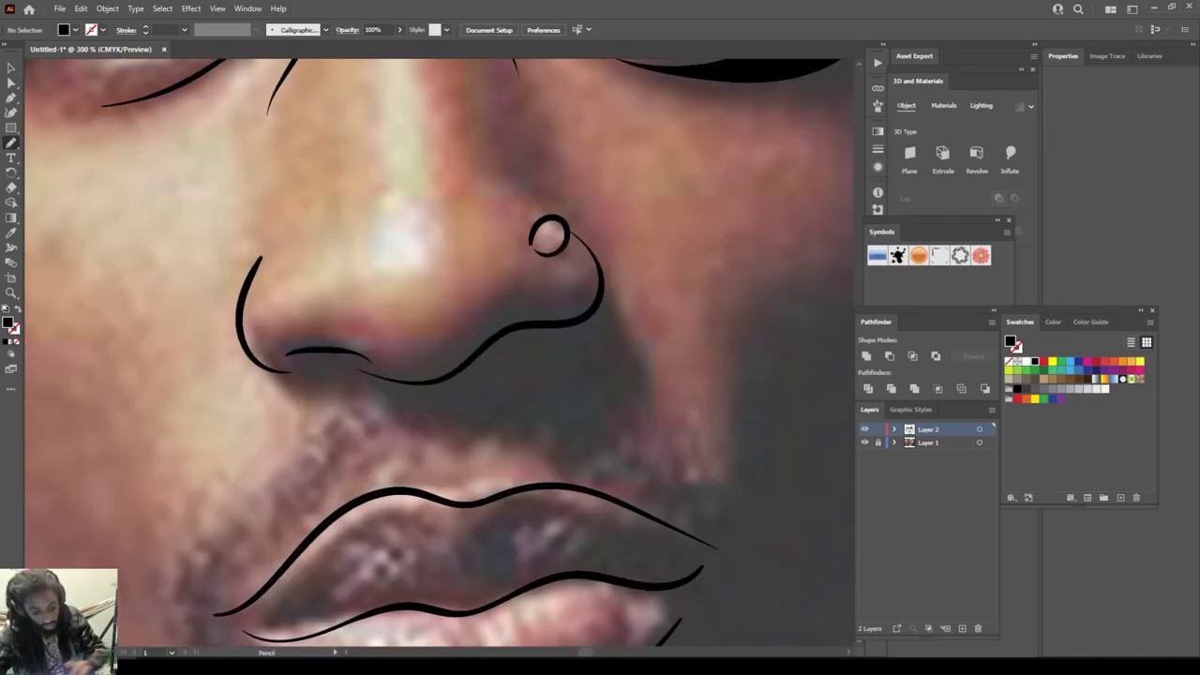
{"action": "mouse_move", "coordinate": [583, 316]}
{"action": "left_mouse_down"}
{"action": "mouse_move", "coordinate": [495, 329]}
{"action": "mouse_move", "coordinate": [425, 375]}
{"action": "mouse_move", "coordinate": [278, 352]}
{"action": "mouse_move", "coordinate": [296, 382]}
{"action": "mouse_move", "coordinate": [528, 432]}
{"action": "mouse_move", "coordinate": [605, 420]}
{"action": "mouse_move", "coordinate": [626, 364]}
{"action": "mouse_move", "coordinate": [579, 315]}
{"action": "left_mouse_up"}
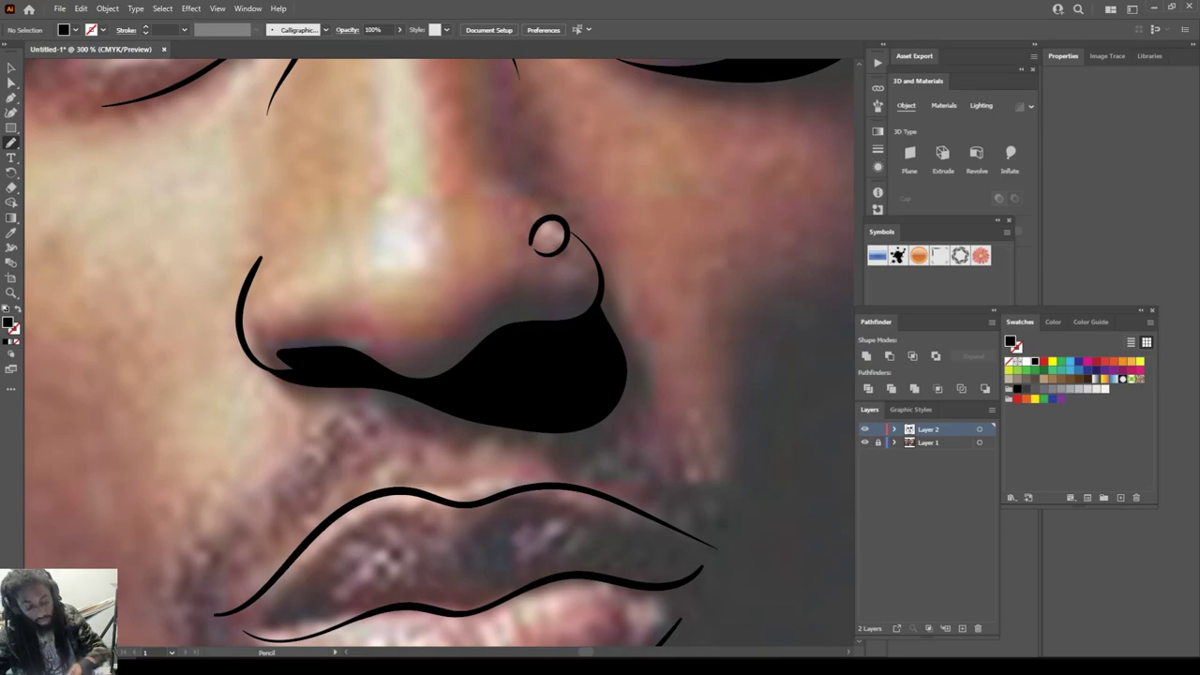
Step: Examine the face at reduced zoom and toggle the photo layer off and on to check the nose shadow
{"action": "key", "text": "ctrl+minus"}
{"action": "key", "text": "ctrl+minus"}
{"action": "key", "text": "ctrl+minus"}
{"action": "key", "text": "ctrl+minus"}
{"action": "key", "text": "ctrl+minus"}
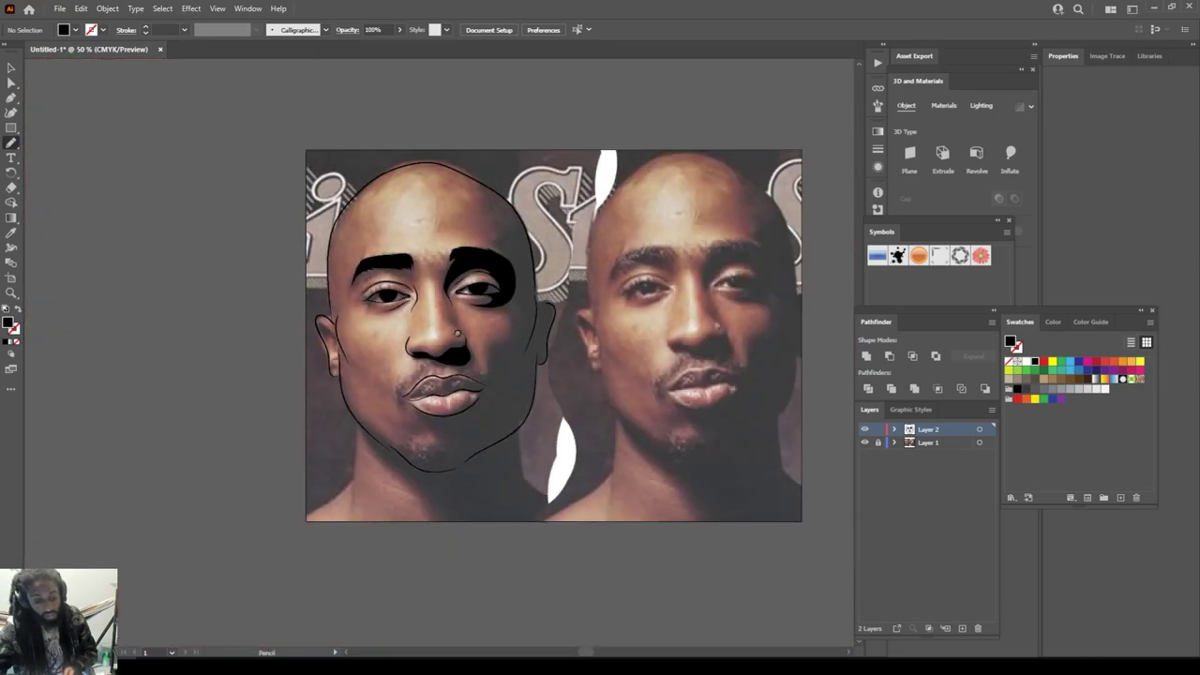
{"action": "key", "text": "ctrl+minus"}
{"action": "key", "text": "ctrl+plus"}
{"action": "key", "text": "ctrl+plus"}
{"action": "key", "text": "ctrl+plus"}
{"action": "left_click", "coordinate": [864, 442]}
{"action": "left_click", "coordinate": [864, 441]}
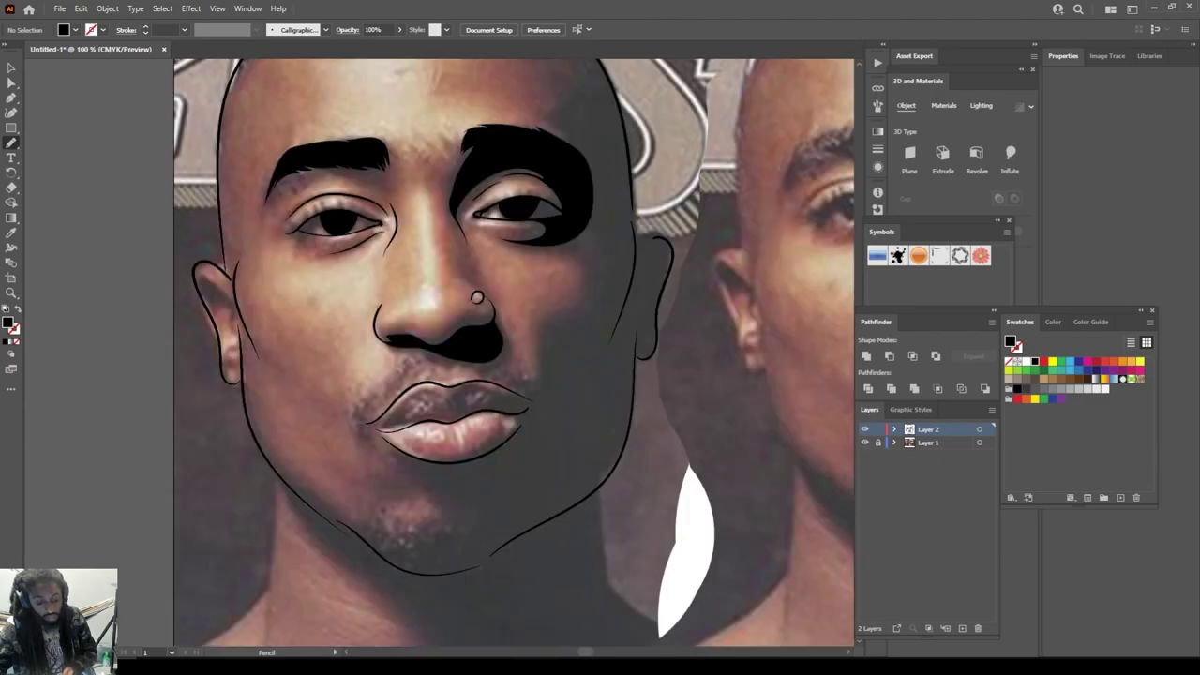
Step: Draw the solid black shadow over the chin, mouth corner and right jaw, with jagged beard hair along the chin
{"action": "key", "text": "ctrl+plus"}
{"action": "scroll", "coordinate": [514, 353], "scroll_direction": "down", "scroll_amount": 3}
{"action": "mouse_move", "coordinate": [694, 404]}
{"action": "left_mouse_down"}
{"action": "mouse_move", "coordinate": [483, 561]}
{"action": "mouse_move", "coordinate": [383, 573]}
{"action": "mouse_move", "coordinate": [333, 544]}
{"action": "mouse_move", "coordinate": [323, 519]}
{"action": "left_mouse_up"}
{"action": "mouse_move", "coordinate": [392, 502]}
{"action": "left_mouse_down"}
{"action": "mouse_move", "coordinate": [452, 474]}
{"action": "mouse_move", "coordinate": [389, 396]}
{"action": "mouse_move", "coordinate": [474, 400]}
{"action": "mouse_move", "coordinate": [516, 372]}
{"action": "mouse_move", "coordinate": [539, 334]}
{"action": "mouse_move", "coordinate": [463, 330]}
{"action": "left_mouse_up"}
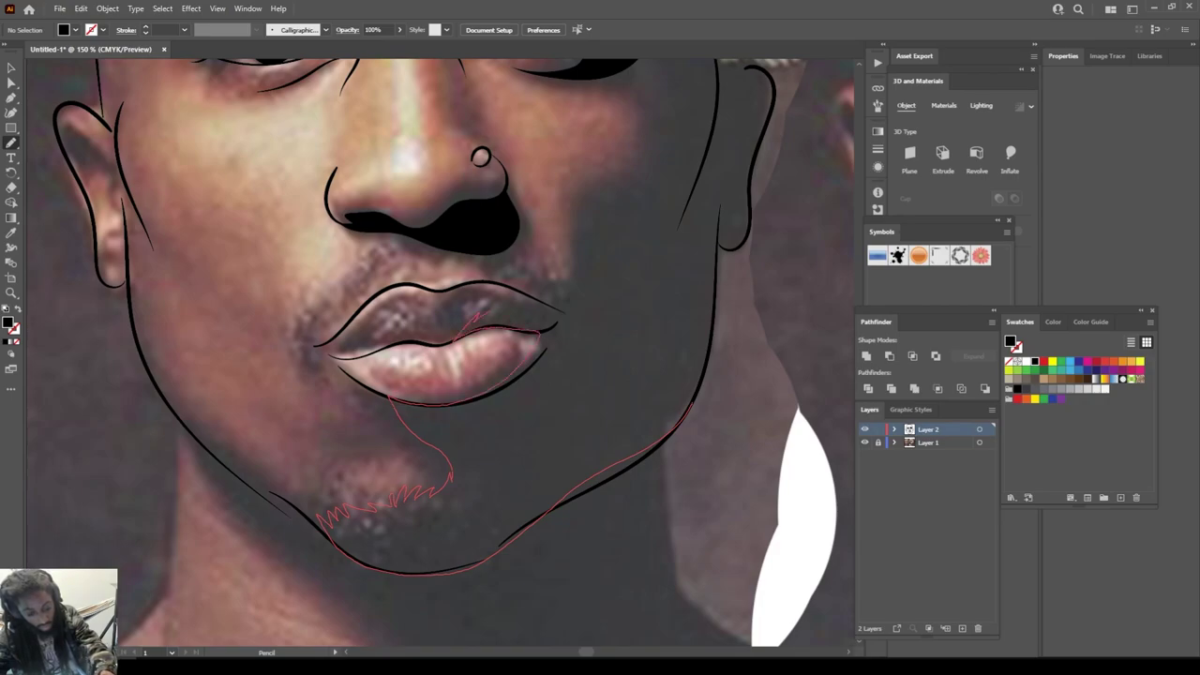
{"action": "mouse_move", "coordinate": [521, 304]}
{"action": "left_mouse_down"}
{"action": "mouse_move", "coordinate": [560, 309]}
{"action": "mouse_move", "coordinate": [561, 299]}
{"action": "left_mouse_up"}
{"action": "mouse_move", "coordinate": [571, 233]}
{"action": "left_mouse_down"}
{"action": "mouse_move", "coordinate": [656, 146]}
{"action": "mouse_move", "coordinate": [628, 186]}
{"action": "mouse_move", "coordinate": [670, 136]}
{"action": "mouse_move", "coordinate": [703, 120]}
{"action": "mouse_move", "coordinate": [716, 234]}
{"action": "mouse_move", "coordinate": [694, 389]}
{"action": "left_mouse_up"}
{"action": "mouse_move", "coordinate": [511, 505]}
{"action": "left_mouse_down"}
{"action": "mouse_move", "coordinate": [572, 500]}
{"action": "mouse_move", "coordinate": [638, 457]}
{"action": "mouse_move", "coordinate": [679, 413]}
{"action": "mouse_move", "coordinate": [683, 381]}
{"action": "left_mouse_up"}
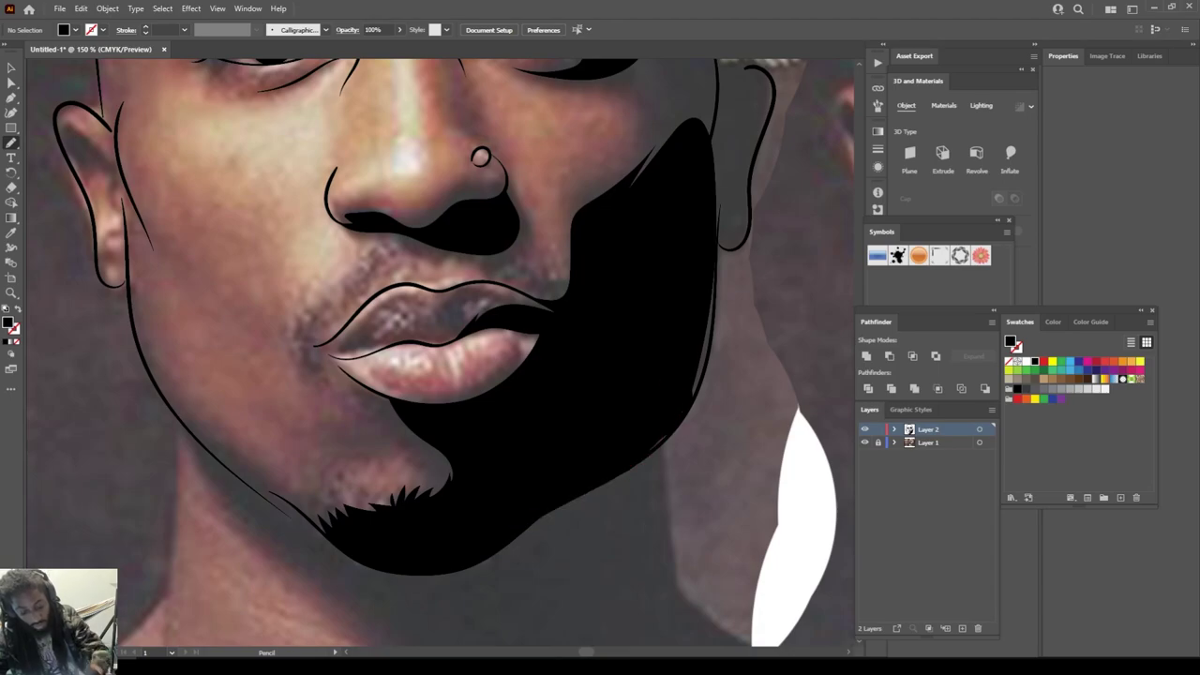
Step: Toggle the photo layer's visibility to check the jaw and chin shadow, leaving the photo visible
{"action": "key", "text": "ctrl+minus"}
{"action": "key", "text": "ctrl+minus"}
{"action": "key", "text": "ctrl+minus"}
{"action": "key", "text": "ctrl+minus"}
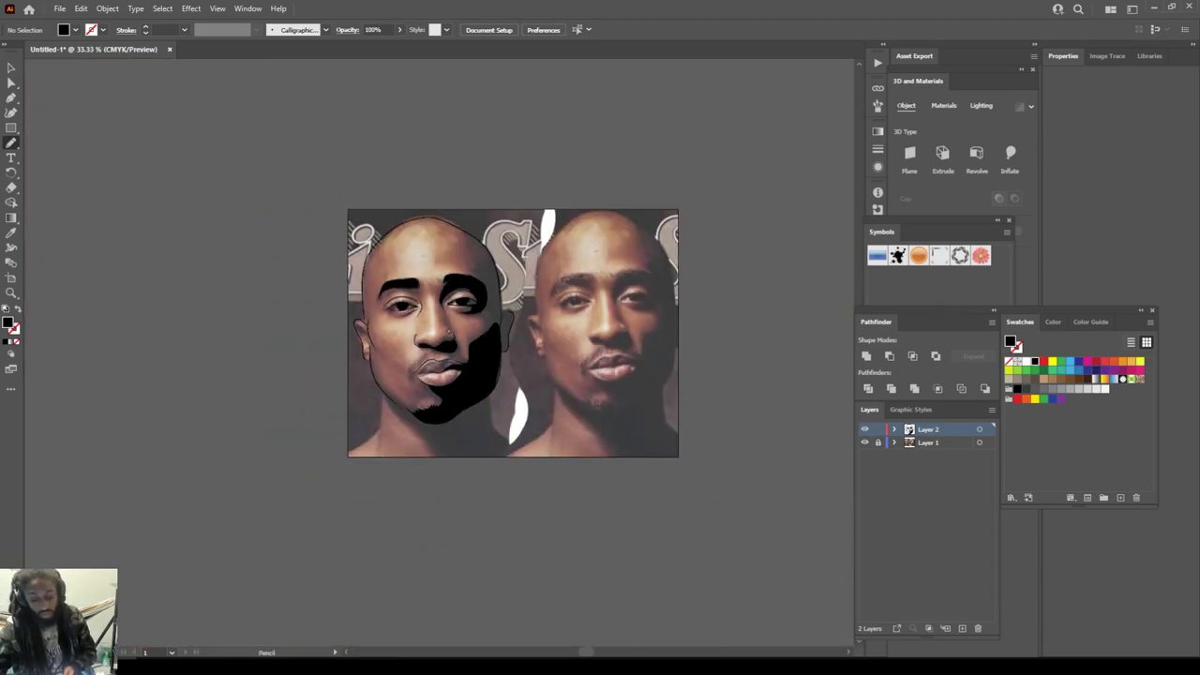
{"action": "left_click", "coordinate": [864, 441]}
{"action": "left_click", "coordinate": [865, 442]}
{"action": "left_click", "coordinate": [864, 442]}
{"action": "key", "text": "ctrl+plus"}
{"action": "key", "text": "ctrl+plus"}
{"action": "left_click", "coordinate": [865, 442]}
Step: Extend the solid black shadow up the right side of the face over the cheek, temple, forehead and ear
{"action": "key", "text": "ctrl+plus"}
{"action": "key", "text": "ctrl+plus"}
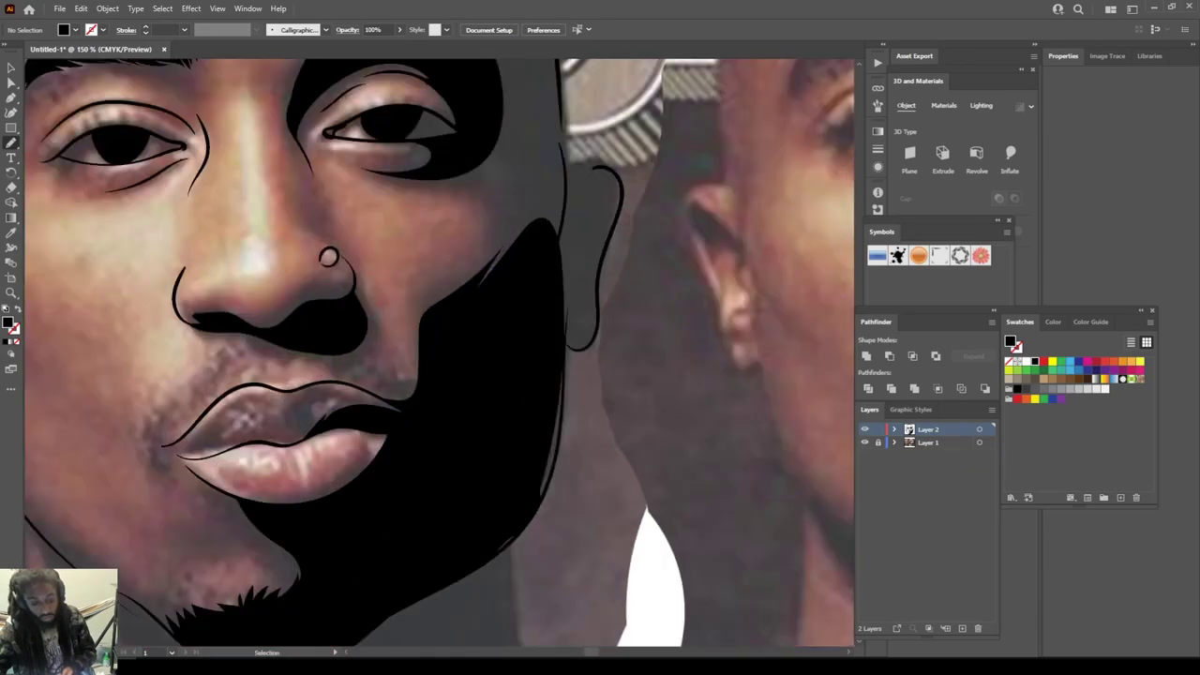
{"action": "scroll", "coordinate": [440, 353], "scroll_direction": "up", "scroll_amount": 3}
{"action": "scroll", "coordinate": [440, 352], "scroll_direction": "up", "scroll_amount": 4}
{"action": "mouse_move", "coordinate": [460, 563]}
{"action": "left_mouse_down"}
{"action": "mouse_move", "coordinate": [484, 535]}
{"action": "mouse_move", "coordinate": [422, 302]}
{"action": "mouse_move", "coordinate": [448, 287]}
{"action": "mouse_move", "coordinate": [424, 244]}
{"action": "mouse_move", "coordinate": [465, 180]}
{"action": "mouse_move", "coordinate": [448, 119]}
{"action": "mouse_move", "coordinate": [420, 99]}
{"action": "left_mouse_up"}
{"action": "mouse_move", "coordinate": [528, 227]}
{"action": "left_mouse_down"}
{"action": "mouse_move", "coordinate": [554, 443]}
{"action": "mouse_move", "coordinate": [577, 433]}
{"action": "mouse_move", "coordinate": [587, 552]}
{"action": "mouse_move", "coordinate": [583, 585]}
{"action": "mouse_move", "coordinate": [511, 595]}
{"action": "mouse_move", "coordinate": [497, 572]}
{"action": "left_mouse_up"}
Step: Fill the remaining gaps along the right jaw's outer edge with a black shape
{"action": "scroll", "coordinate": [441, 357], "scroll_direction": "down", "scroll_amount": 5}
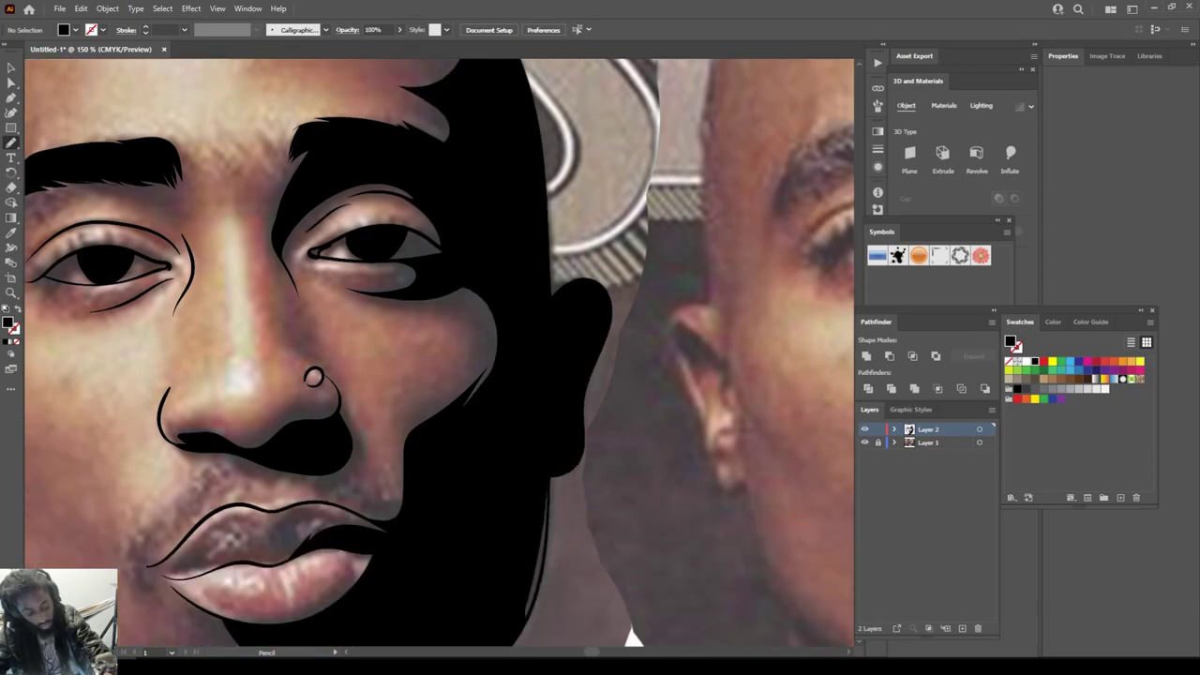
{"action": "mouse_move", "coordinate": [488, 518]}
{"action": "left_mouse_down"}
{"action": "mouse_move", "coordinate": [435, 587]}
{"action": "mouse_move", "coordinate": [518, 529]}
{"action": "mouse_move", "coordinate": [536, 478]}
{"action": "mouse_move", "coordinate": [542, 329]}
{"action": "left_mouse_up"}
{"action": "scroll", "coordinate": [542, 328], "scroll_direction": "down", "scroll_amount": 3}
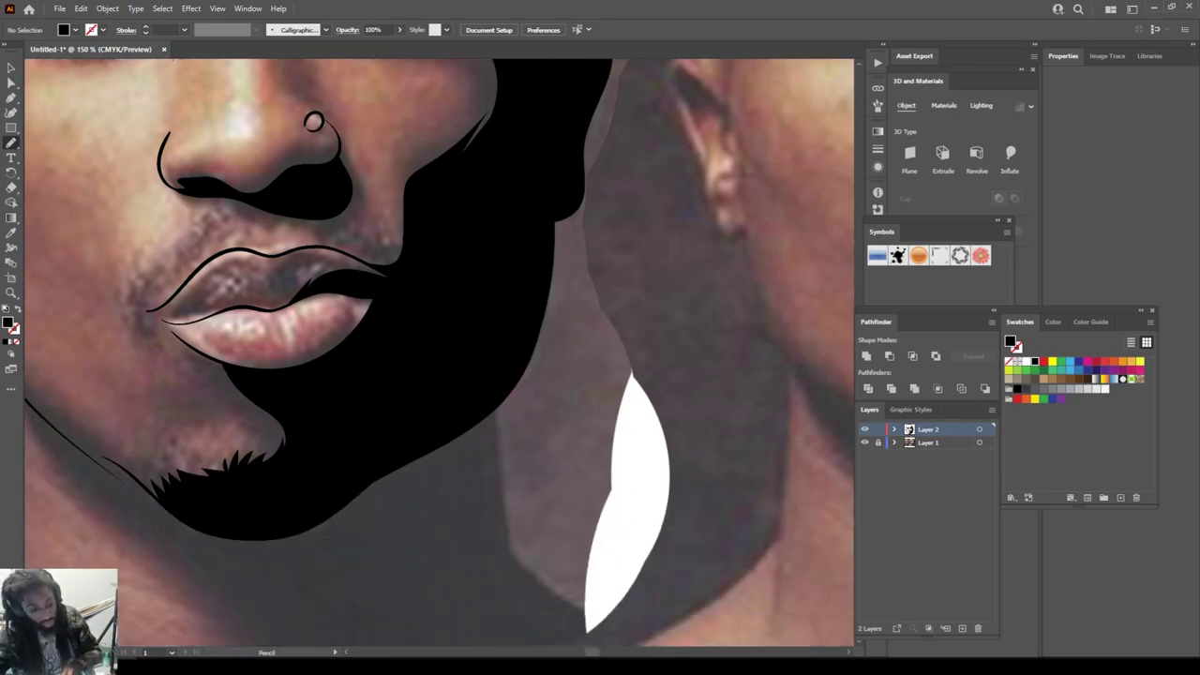
{"action": "scroll", "coordinate": [499, 409], "scroll_direction": "down", "scroll_amount": 5}
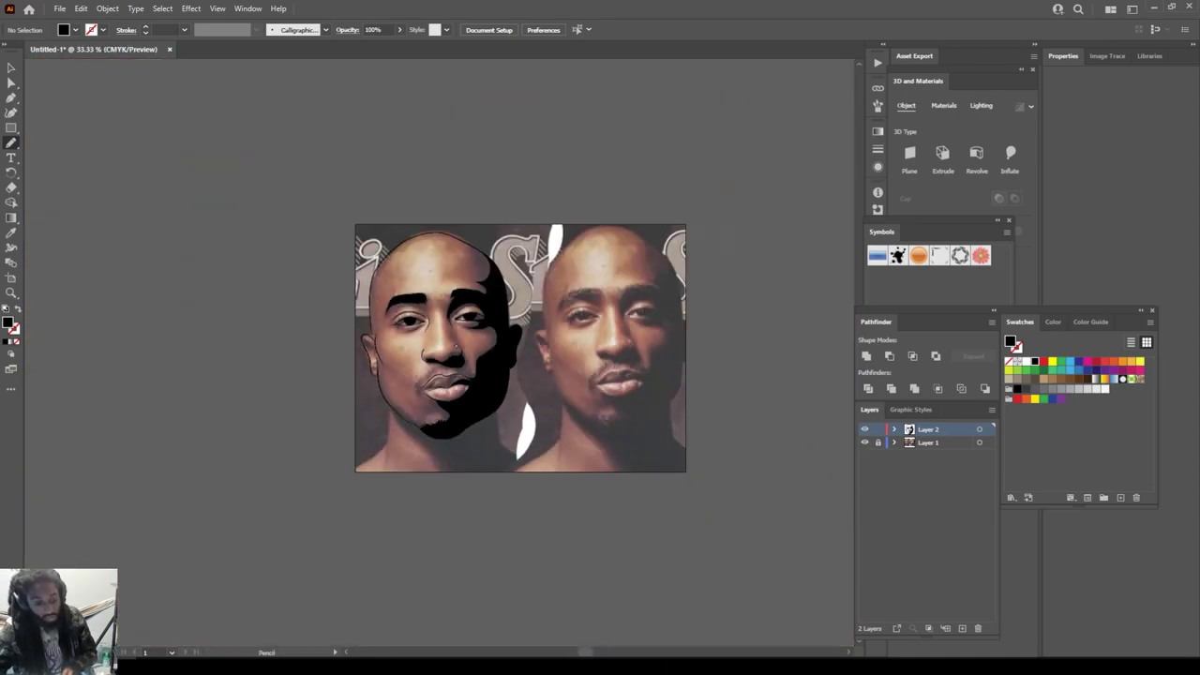
{"action": "key", "text": "ctrl+plus"}
{"action": "scroll", "coordinate": [529, 346], "scroll_direction": "right", "scroll_amount": 2}
{"action": "scroll", "coordinate": [530, 346], "scroll_direction": "down", "scroll_amount": 3}
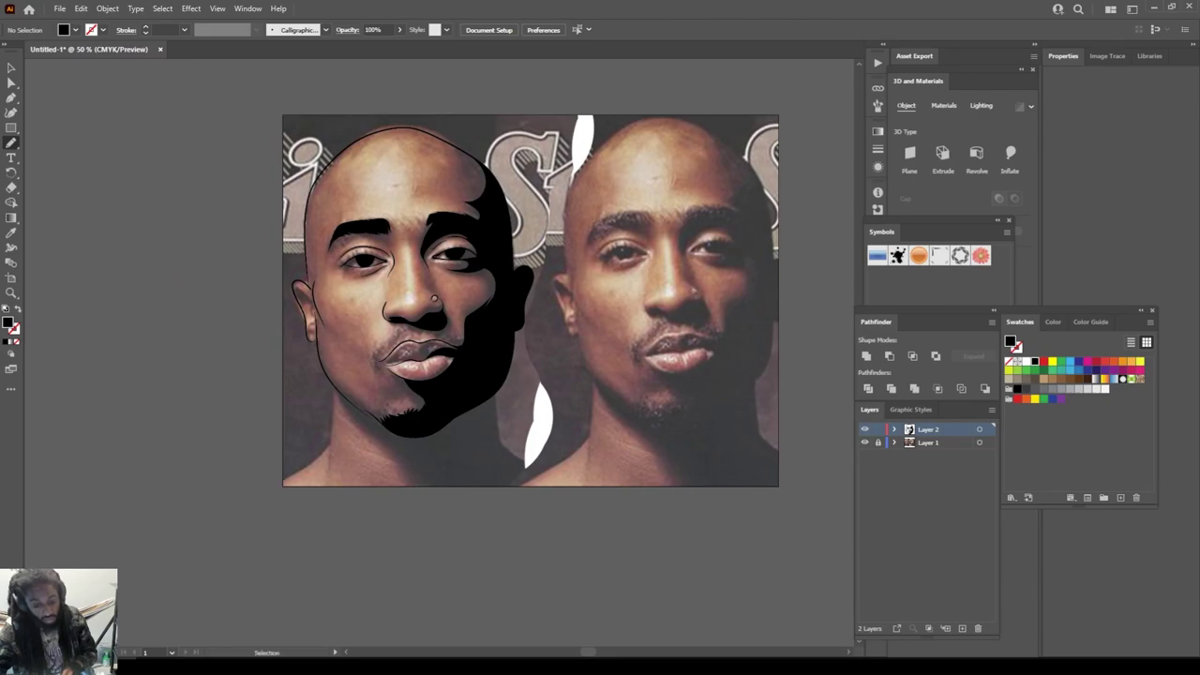
Step: Draw the moustache as jagged black shapes above the upper lip, on both sides and below the nose
{"action": "key", "text": "ctrl+plus"}
{"action": "key", "text": "ctrl+plus"}
{"action": "key", "text": "ctrl+plus"}
{"action": "key", "text": "ctrl+plus"}
{"action": "left_click_drag", "start_coordinate": [244, 422], "coordinate": [262, 375]}
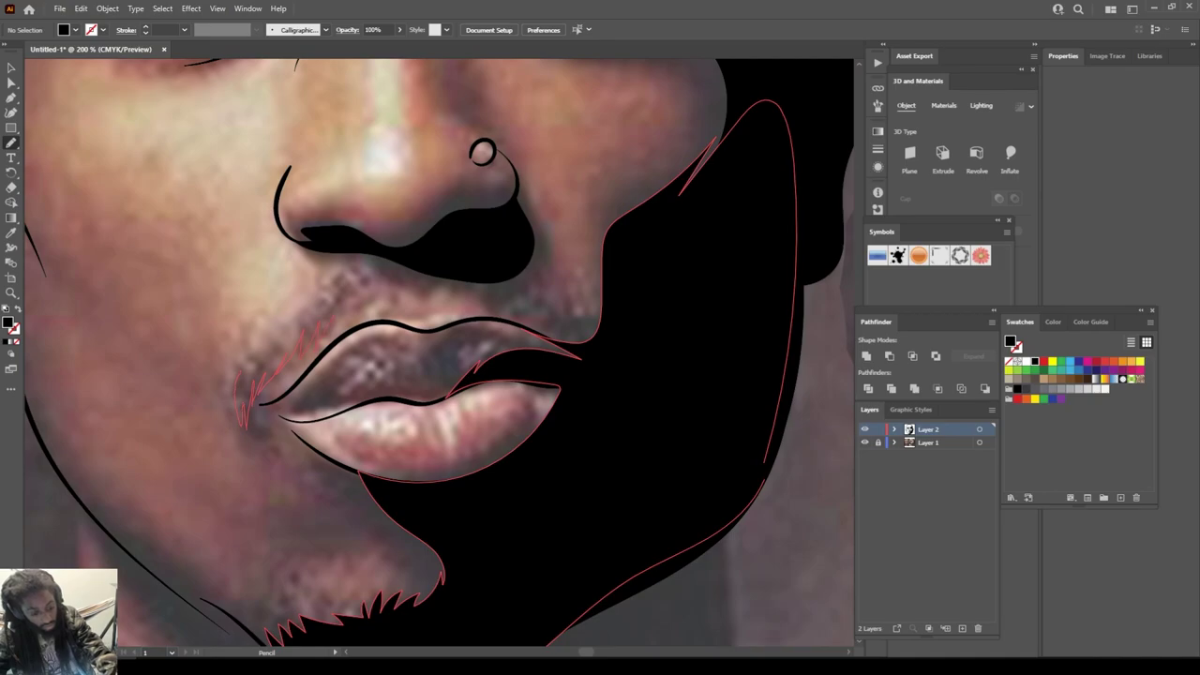
{"action": "left_click_drag", "start_coordinate": [375, 282], "coordinate": [397, 267]}
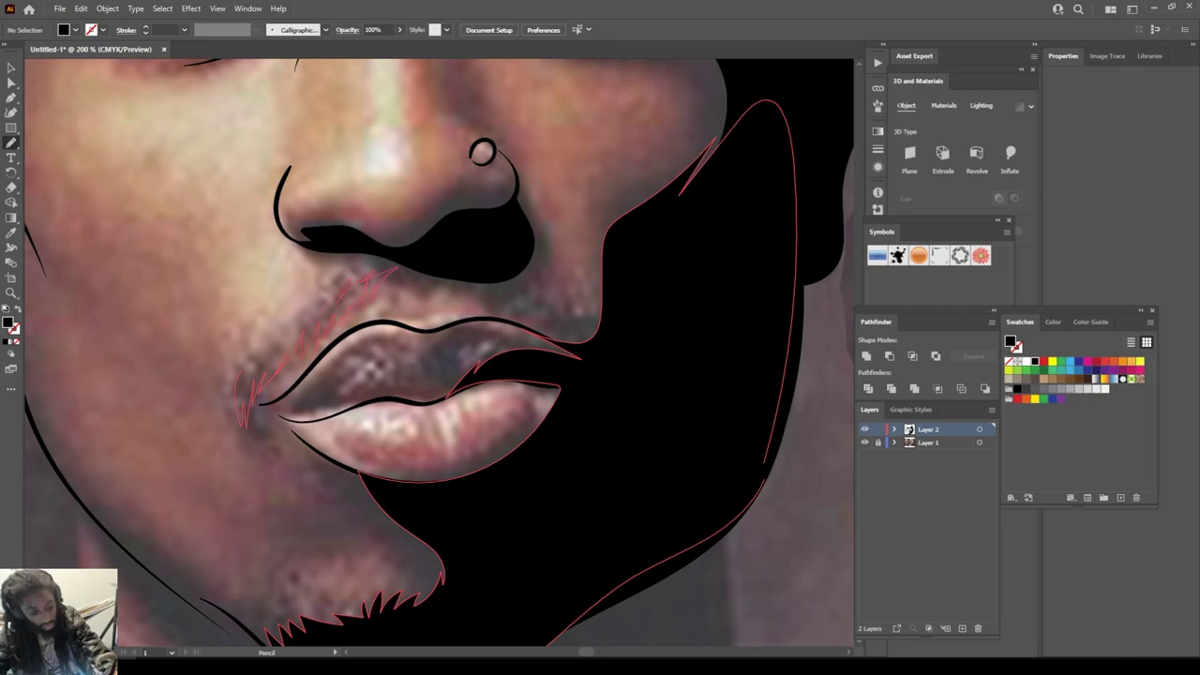
{"action": "mouse_move", "coordinate": [410, 263]}
{"action": "left_mouse_down"}
{"action": "mouse_move", "coordinate": [422, 298]}
{"action": "mouse_move", "coordinate": [465, 281]}
{"action": "mouse_move", "coordinate": [593, 372]}
{"action": "mouse_move", "coordinate": [606, 342]}
{"action": "mouse_move", "coordinate": [551, 301]}
{"action": "left_mouse_up"}
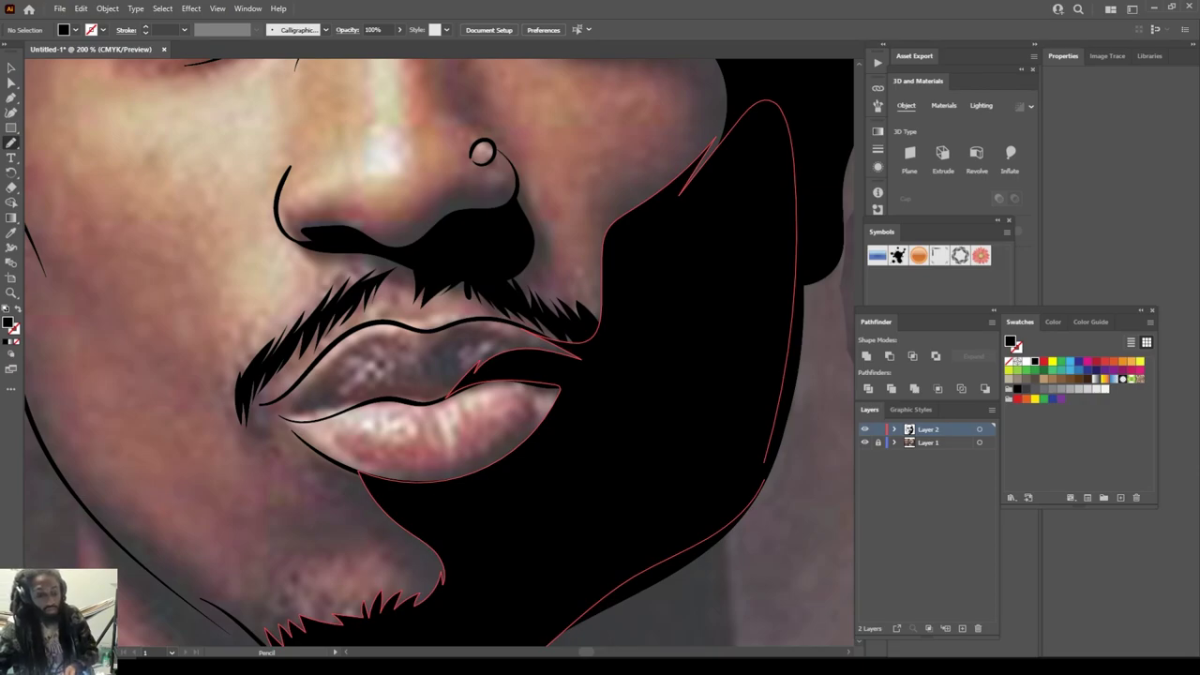
Step: Hide the photo layer and review the black artwork on its own
{"action": "key", "text": "ctrl+minus"}
{"action": "key", "text": "ctrl+minus"}
{"action": "key", "text": "ctrl+minus"}
{"action": "key", "text": "ctrl+minus"}
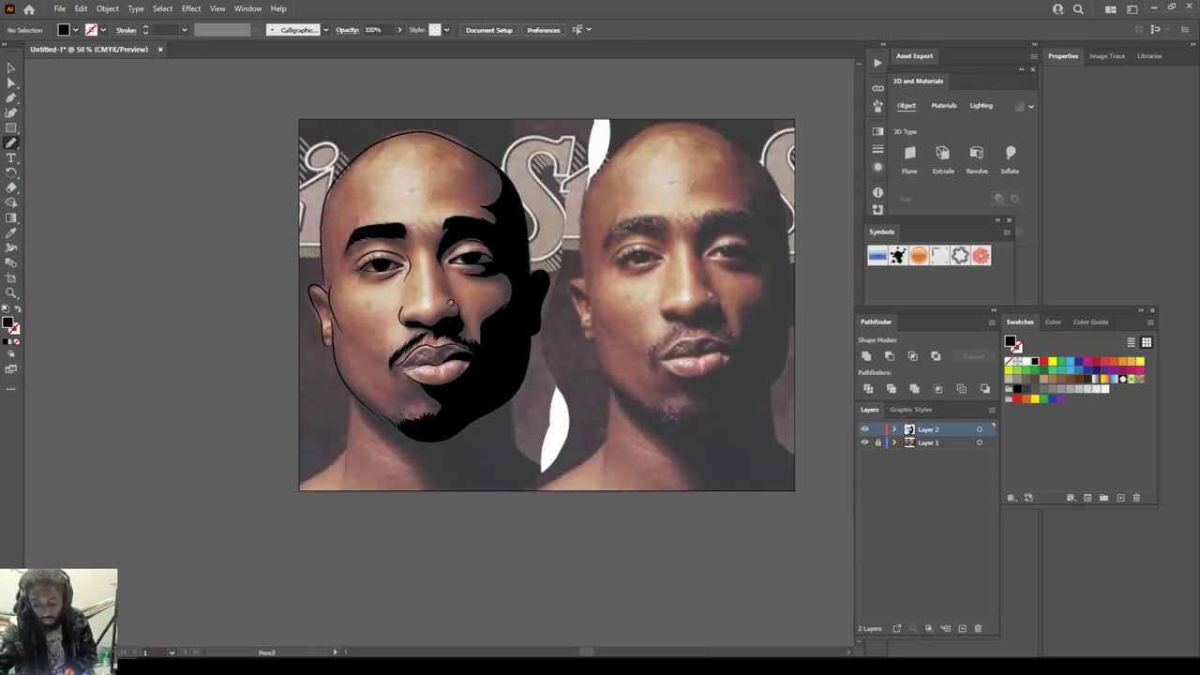
{"action": "left_click", "coordinate": [865, 442]}
{"action": "key", "text": "ctrl+minus"}
{"action": "key", "text": "ctrl+plus"}
{"action": "key", "text": "ctrl+plus"}
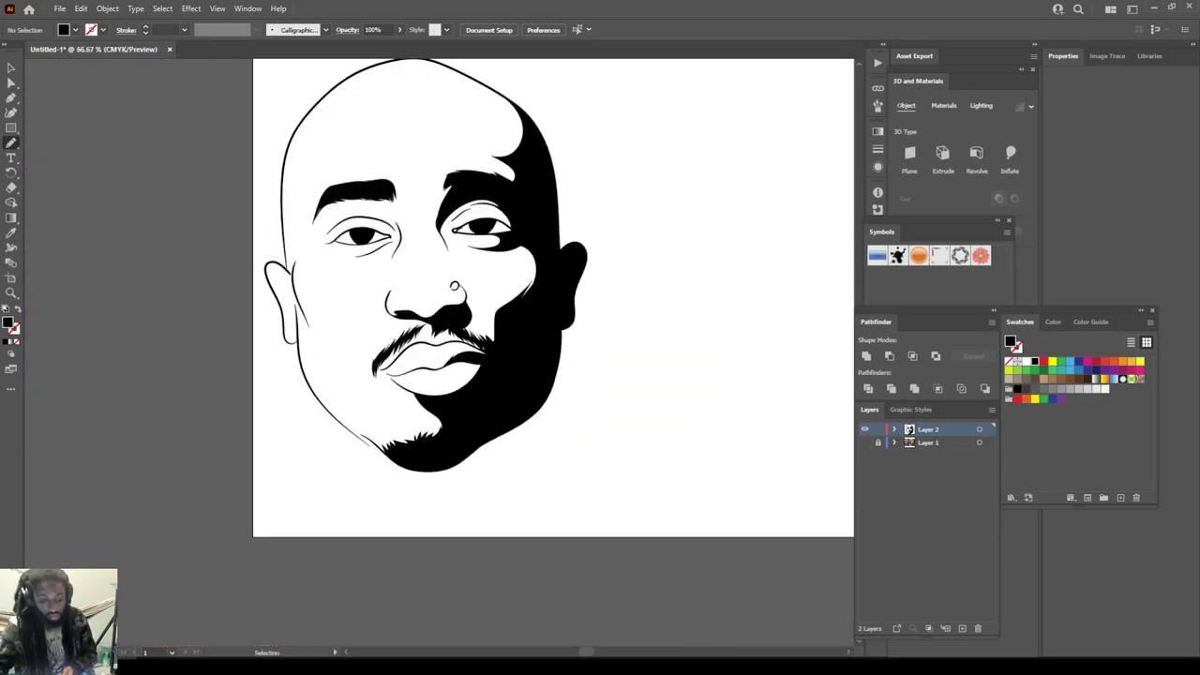
Step: Lock Layer 2 and add a new layer between it and Layer 1
{"action": "left_click", "coordinate": [877, 429]}
{"action": "left_click", "coordinate": [942, 442]}
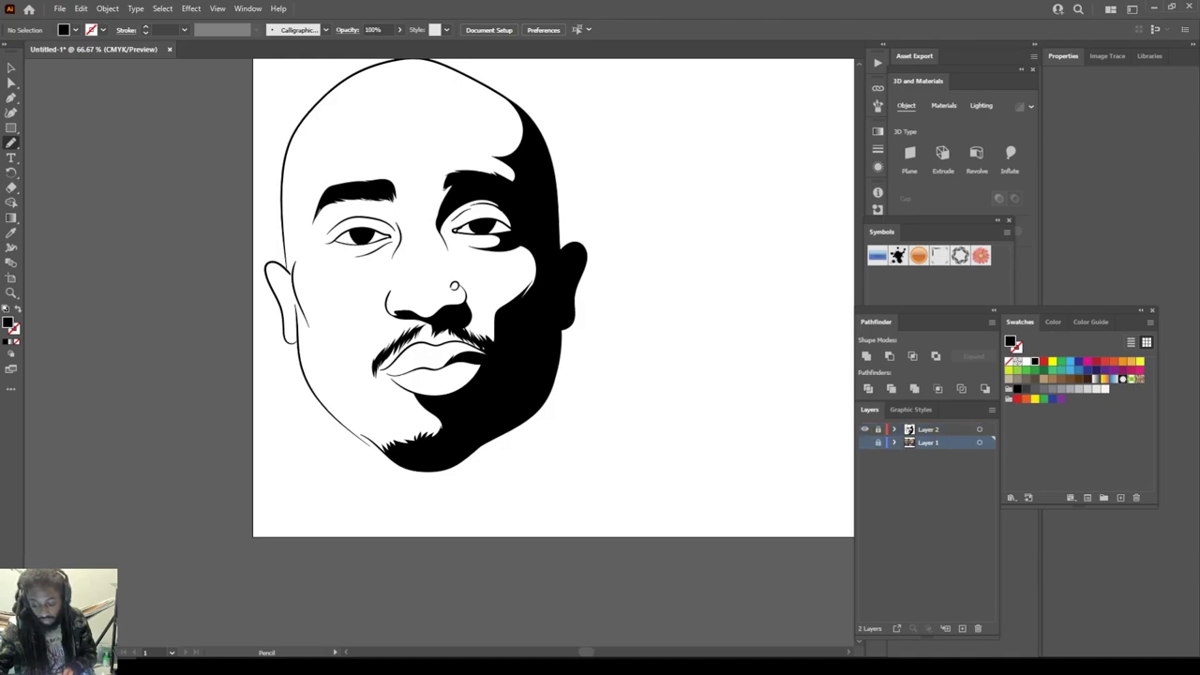
{"action": "left_click", "coordinate": [962, 628]}
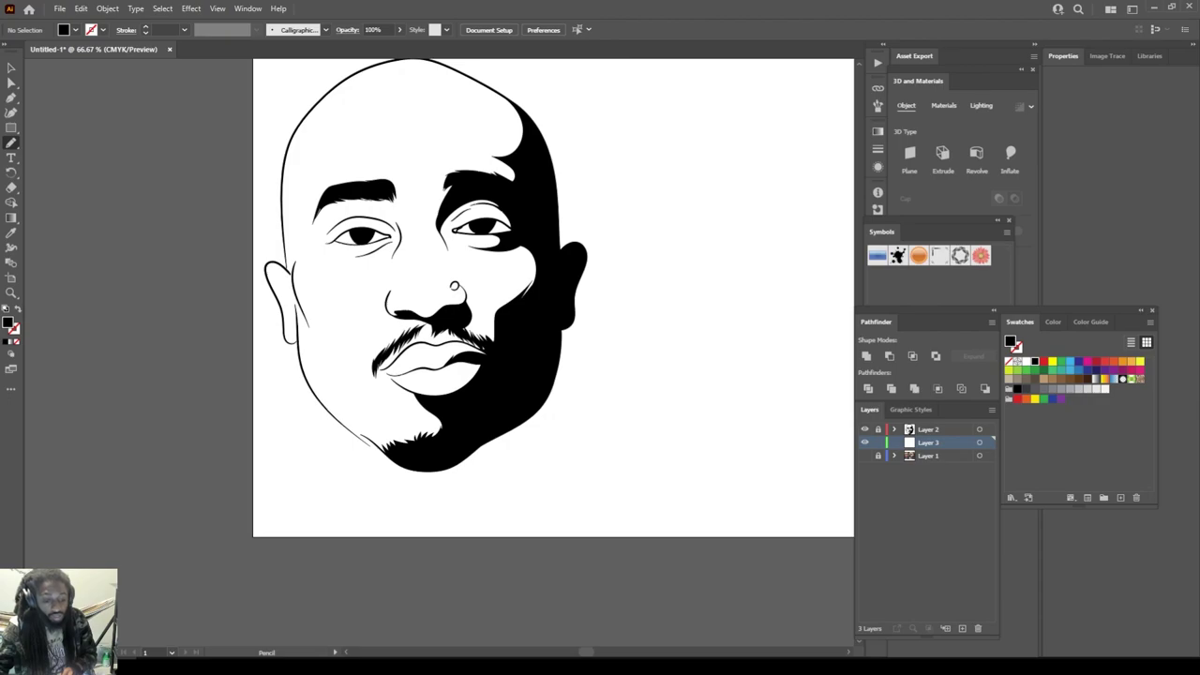
Step: Set the fill color to the orange-brown skin tone BF6A40
{"action": "double_click", "coordinate": [7, 323]}
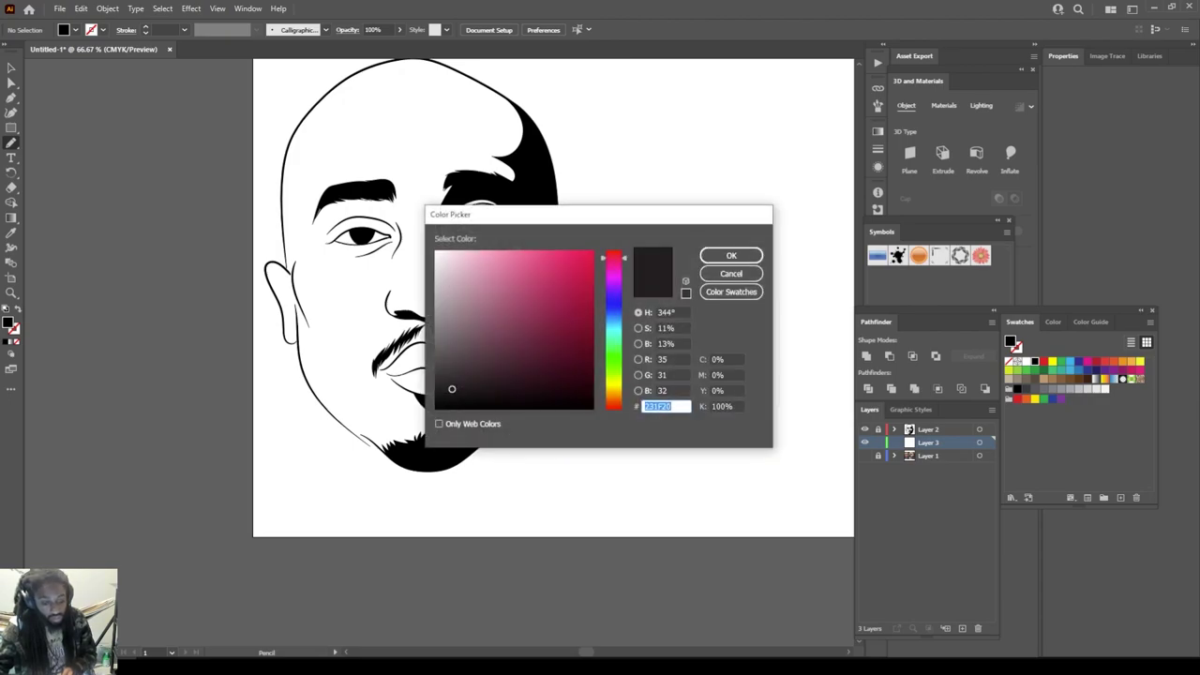
{"action": "type", "text": "211F1D"}
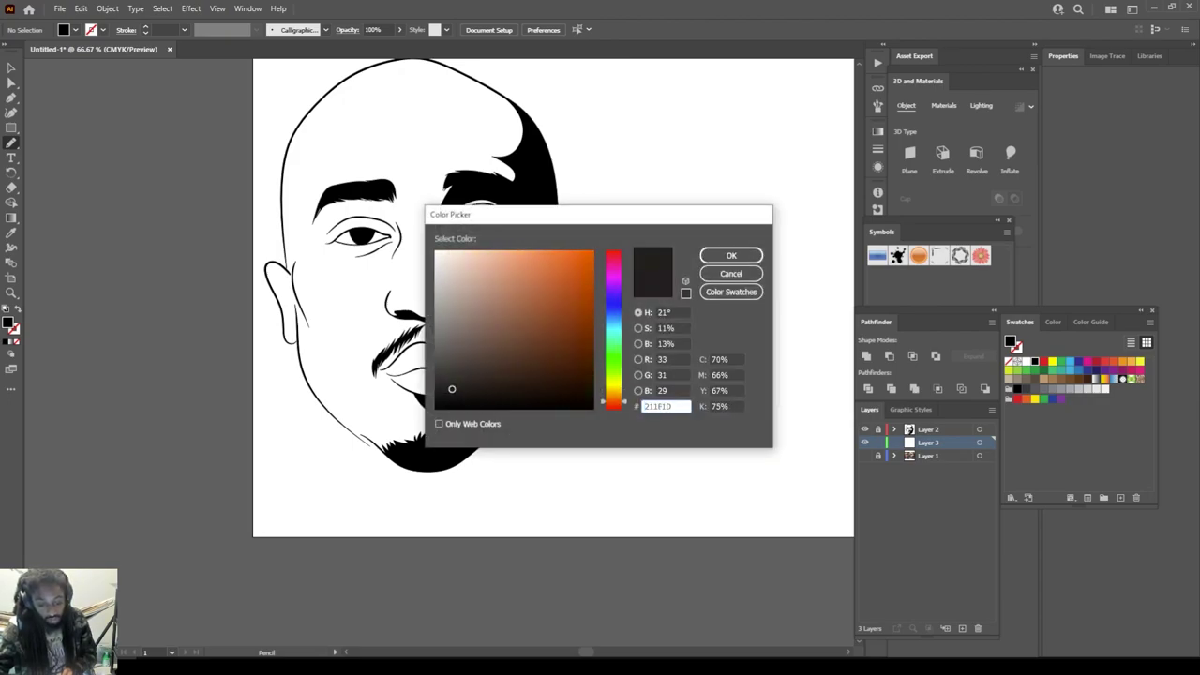
{"action": "mouse_move", "coordinate": [534, 316]}
{"action": "left_mouse_down"}
{"action": "mouse_move", "coordinate": [534, 276]}
{"action": "mouse_move", "coordinate": [541, 290]}
{"action": "left_mouse_up"}
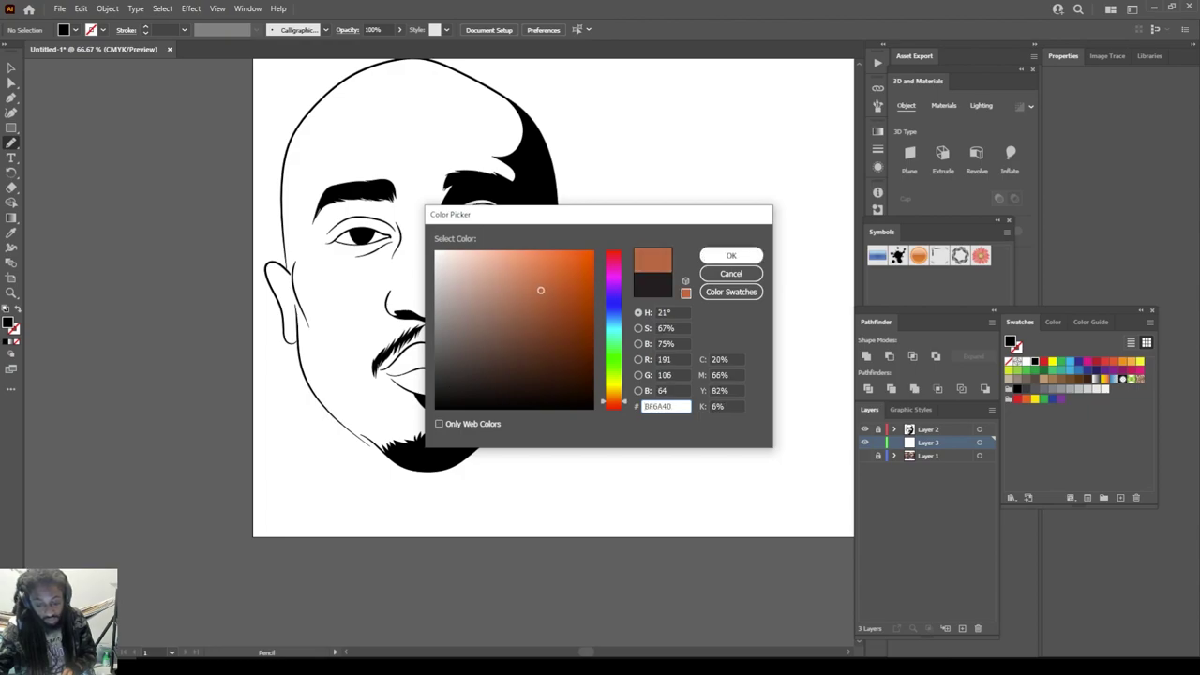
{"action": "left_click", "coordinate": [732, 255]}
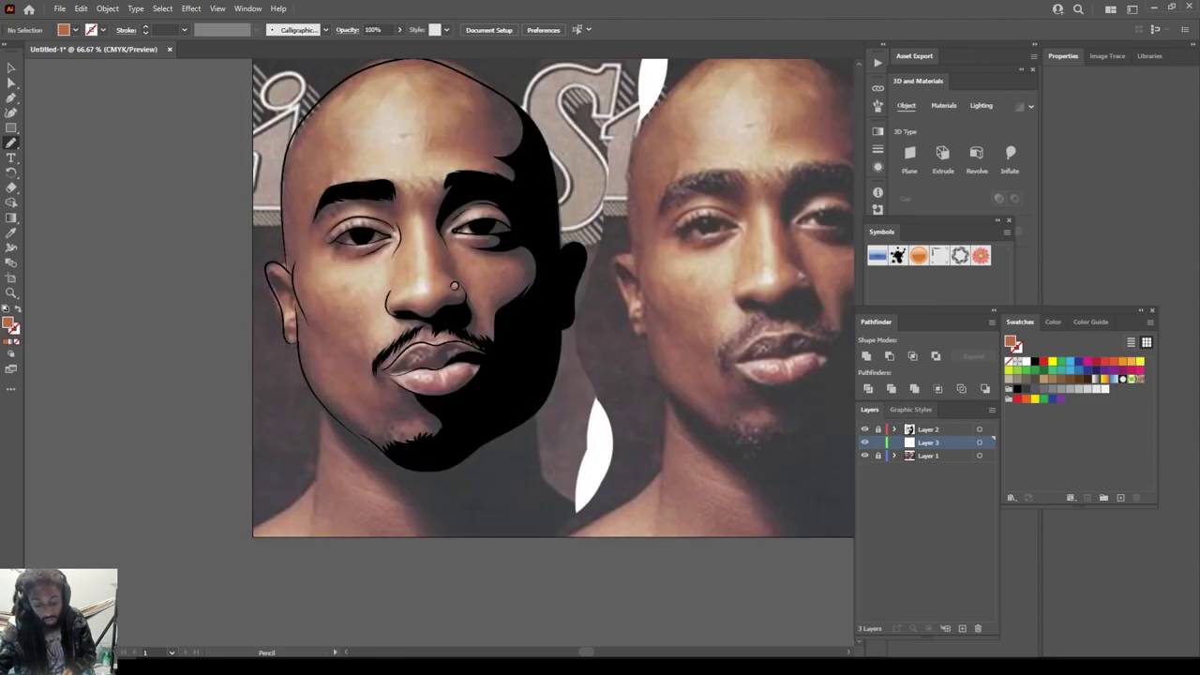
Step: Draw a solid orange-brown base shape on Layer 3 covering the whole head, including both ears, beneath the black line art
{"action": "scroll", "coordinate": [553, 300], "scroll_direction": "up", "scroll_amount": 2}
{"action": "key", "text": "ctrl+="}
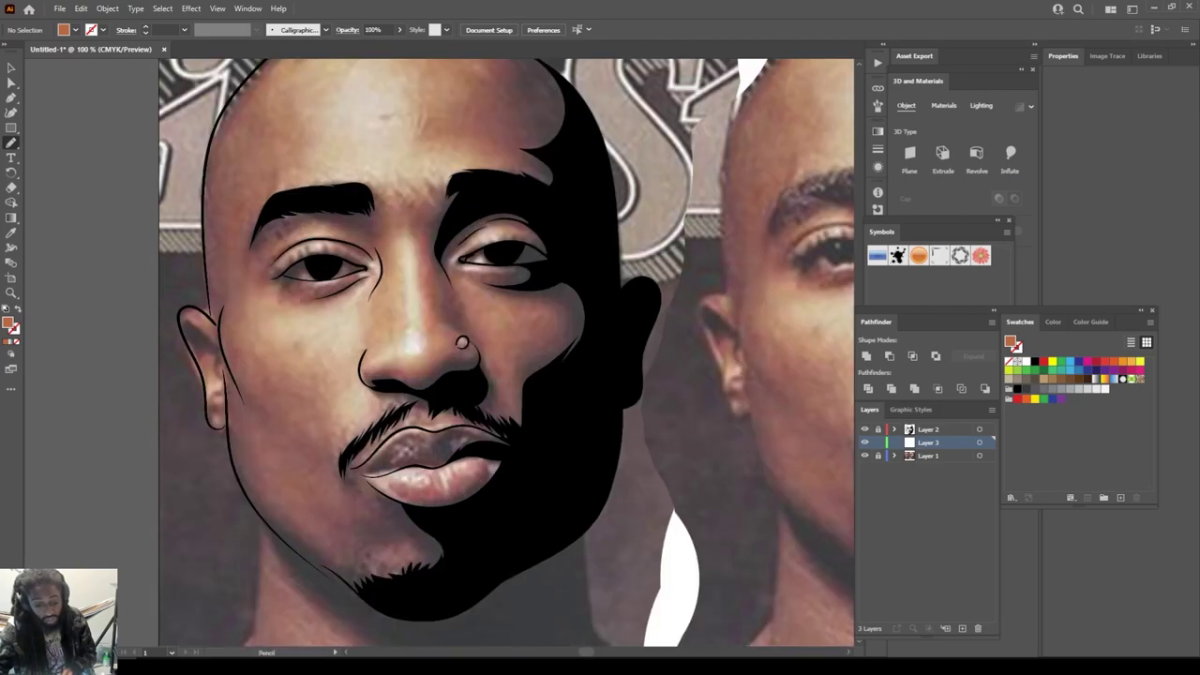
{"action": "scroll", "coordinate": [506, 352], "scroll_direction": "up", "scroll_amount": 2}
{"action": "key", "text": "ctrl+minus"}
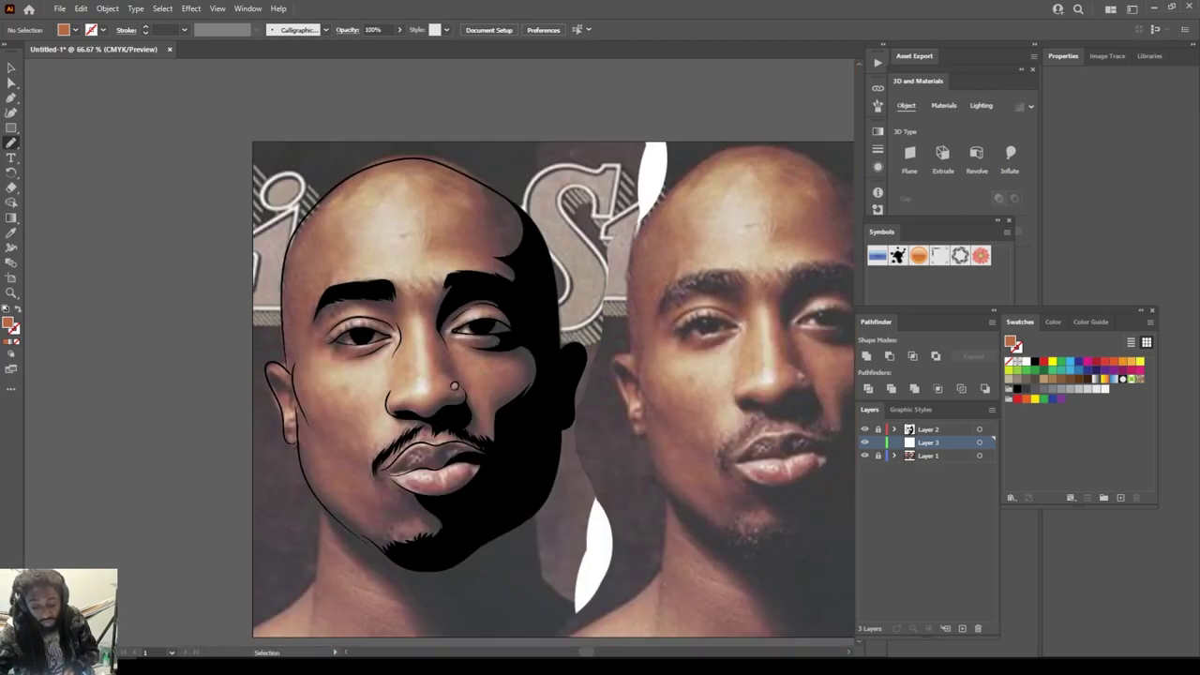
{"action": "mouse_move", "coordinate": [510, 501]}
{"action": "left_mouse_down"}
{"action": "mouse_move", "coordinate": [410, 568]}
{"action": "mouse_move", "coordinate": [357, 542]}
{"action": "mouse_move", "coordinate": [297, 468]}
{"action": "mouse_move", "coordinate": [261, 351]}
{"action": "mouse_move", "coordinate": [285, 252]}
{"action": "mouse_move", "coordinate": [366, 164]}
{"action": "mouse_move", "coordinate": [478, 163]}
{"action": "mouse_move", "coordinate": [521, 206]}
{"action": "mouse_move", "coordinate": [563, 368]}
{"action": "mouse_move", "coordinate": [508, 503]}
{"action": "left_mouse_up"}
{"action": "key", "text": "ctrl+minus"}
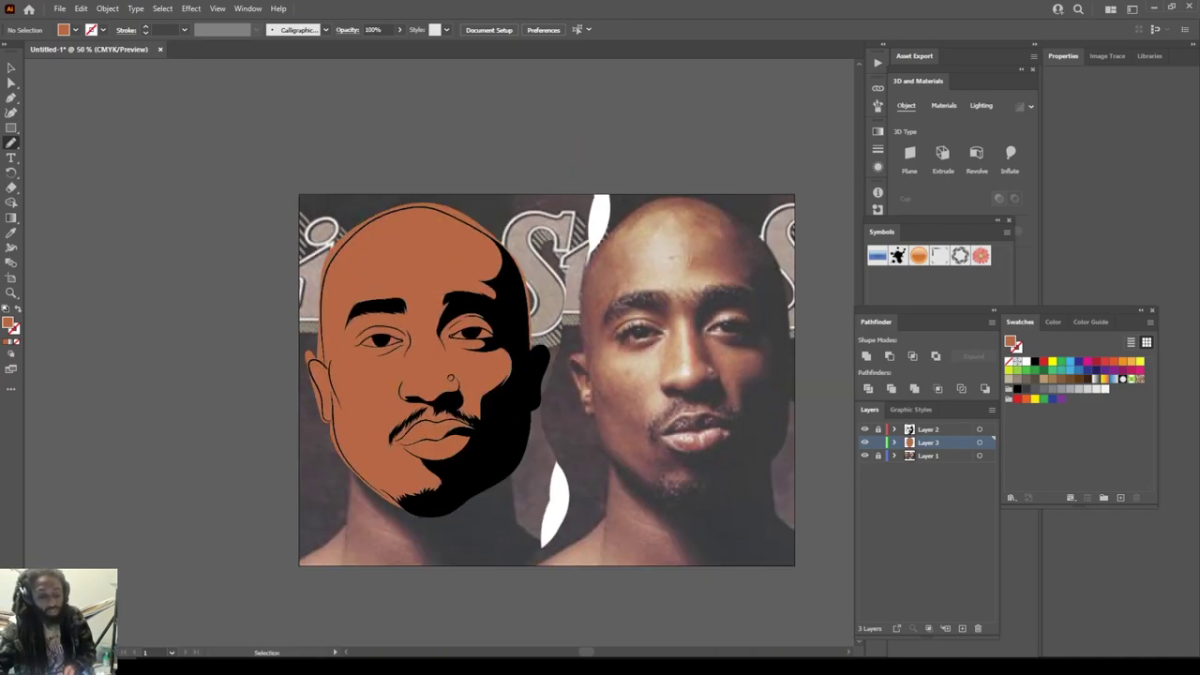
{"action": "key", "text": "ctrl+minus"}
{"action": "key", "text": "ctrl+plus"}
{"action": "key", "text": "ctrl+plus"}
{"action": "scroll", "coordinate": [538, 359], "scroll_direction": "right", "scroll_amount": 1}
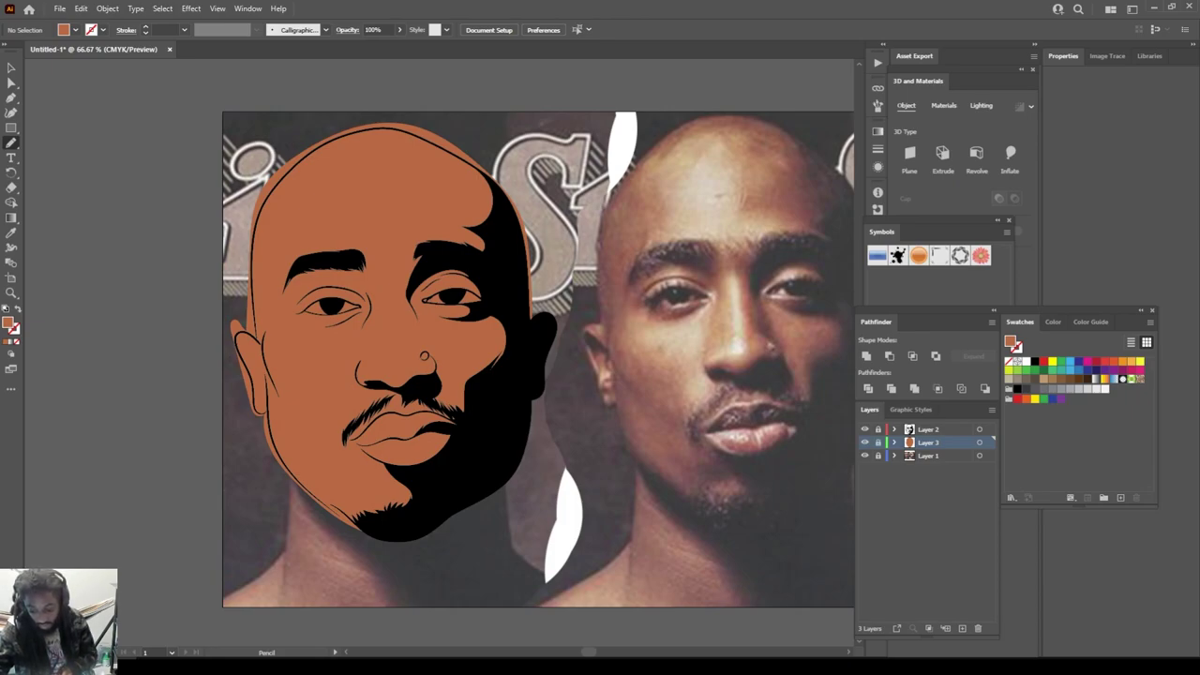
Step: Add a new layer for shading between Layer 2 and Layer 3
{"action": "left_click", "coordinate": [962, 628]}
{"action": "scroll", "coordinate": [537, 352], "scroll_direction": "down", "scroll_amount": 1}
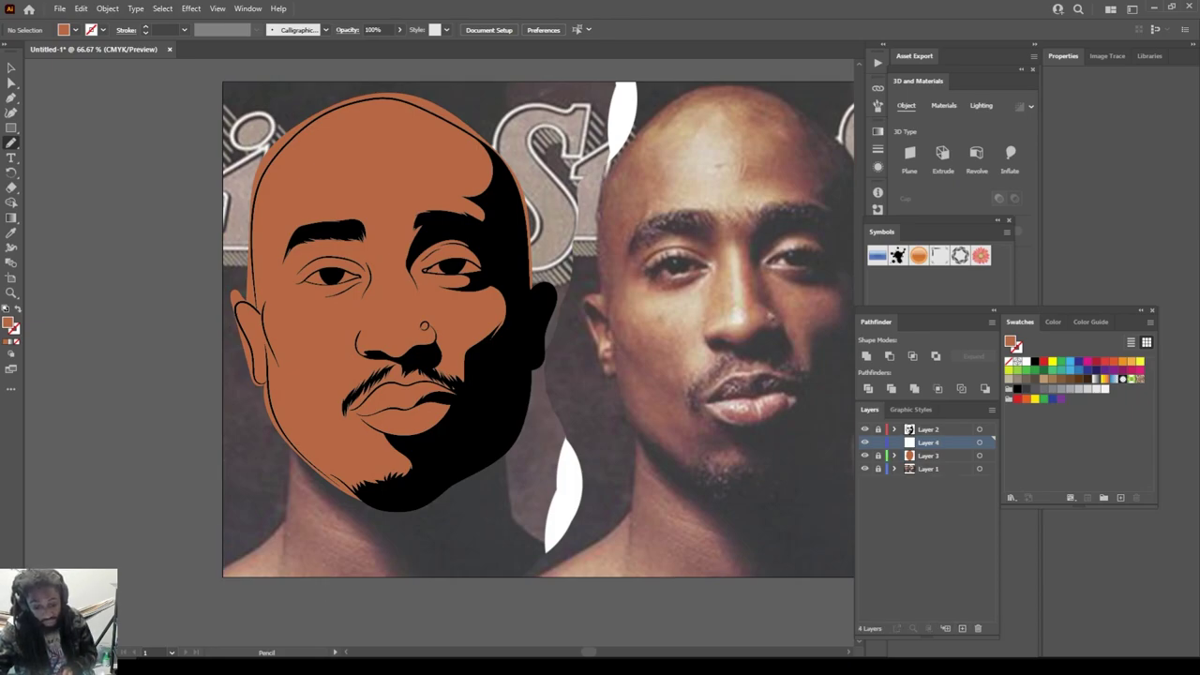
{"action": "key", "text": "ctrl+equal"}
{"action": "scroll", "coordinate": [441, 352], "scroll_direction": "right", "scroll_amount": 1}
{"action": "key", "text": "ctrl+minus"}
{"action": "scroll", "coordinate": [440, 352], "scroll_direction": "up", "scroll_amount": 1}
Step: Set the fill color to the darker brown 824023 for the skin shadows
{"action": "key", "text": "i"}
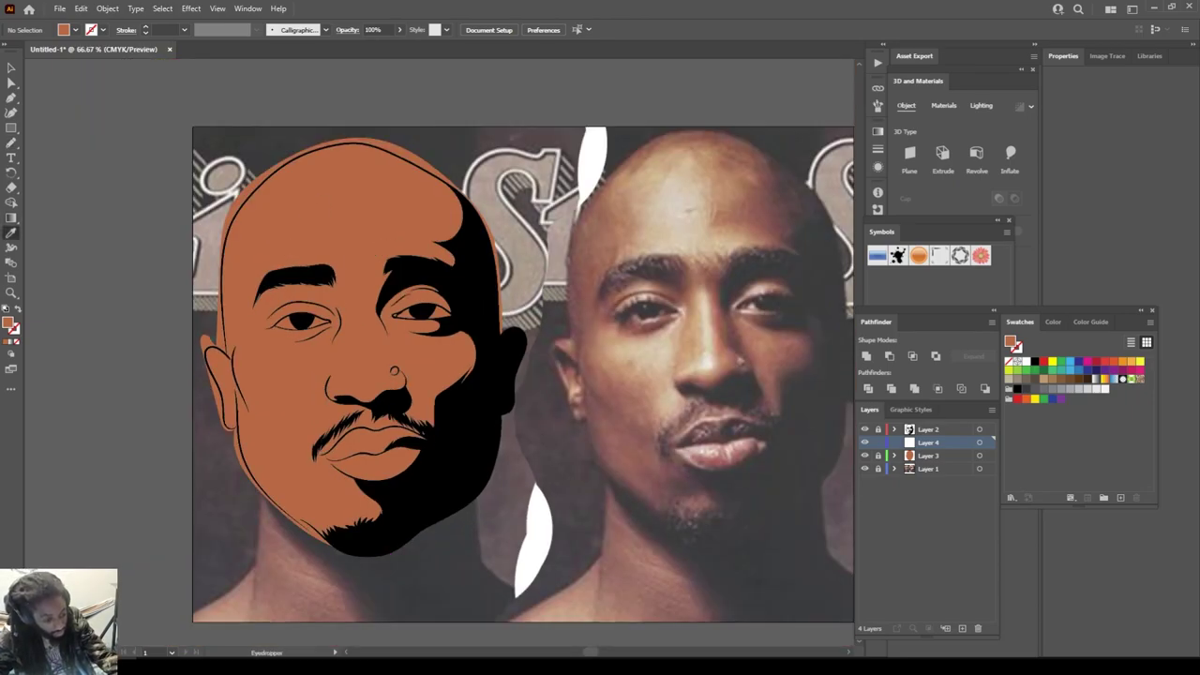
{"action": "double_click", "coordinate": [8, 323]}
{"action": "mouse_move", "coordinate": [538, 292]}
{"action": "left_mouse_down"}
{"action": "mouse_move", "coordinate": [542, 340]}
{"action": "mouse_move", "coordinate": [550, 329]}
{"action": "left_mouse_up"}
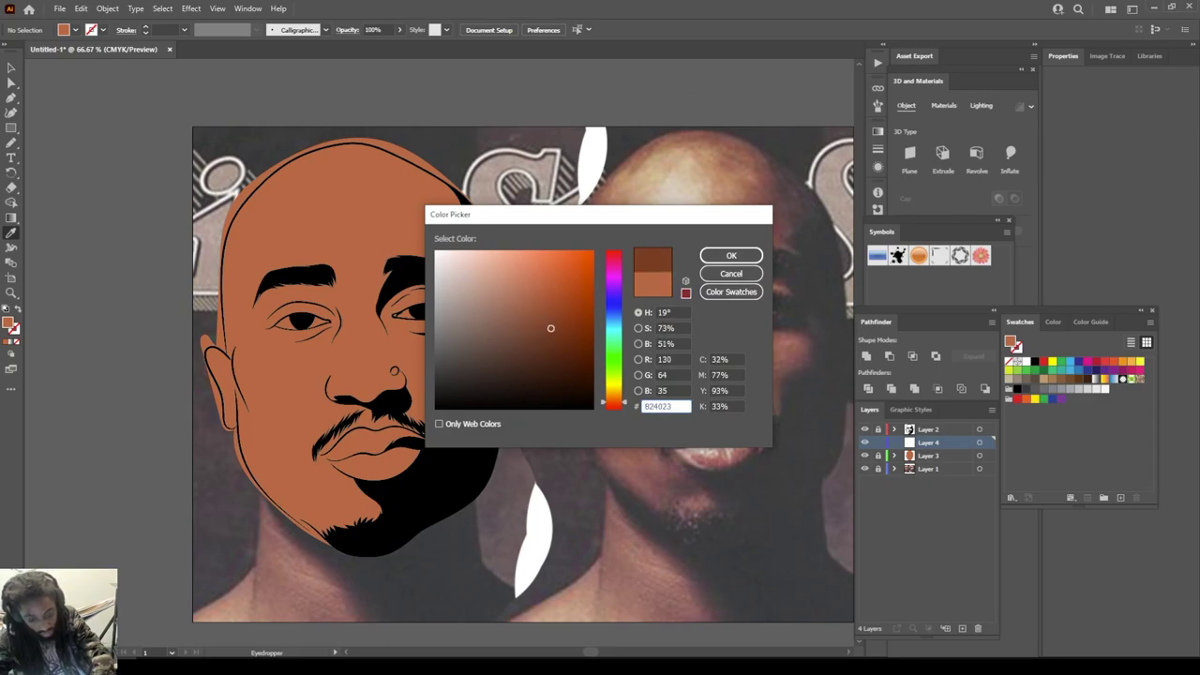
{"action": "left_click", "coordinate": [731, 255]}
Step: Draw dark brown shadow shapes along the nose bridge's right side, beside the right nostril and moustache, and across the right cheek
{"action": "key", "text": "n"}
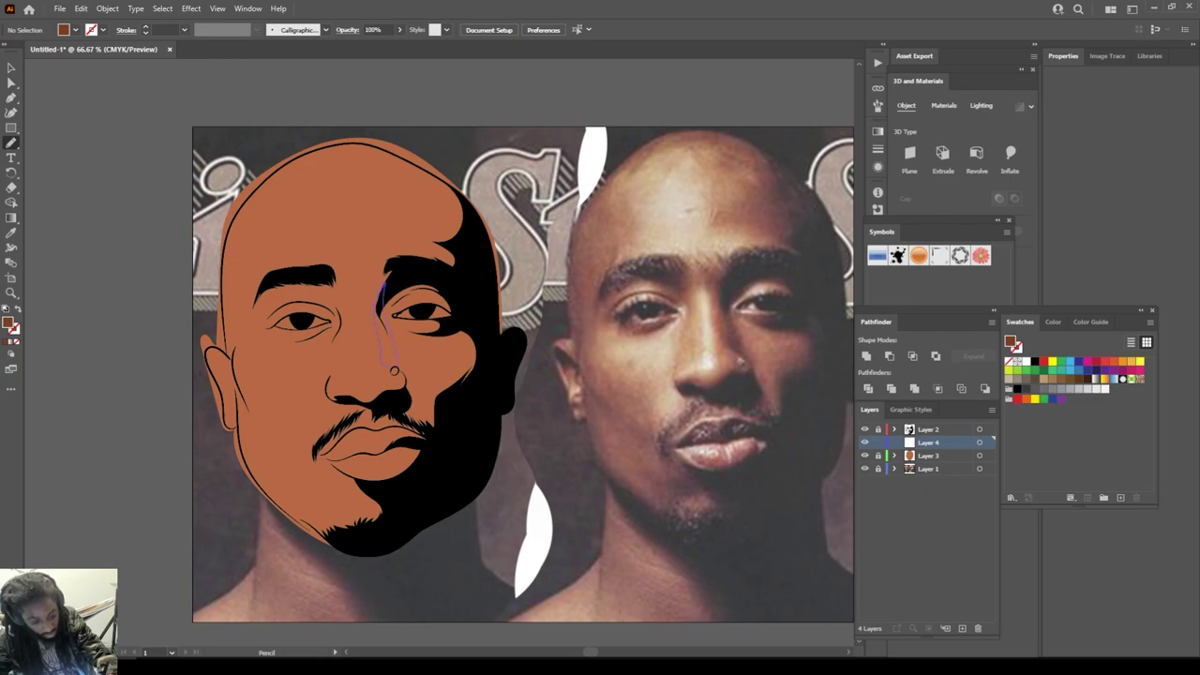
{"action": "left_click_drag", "start_coordinate": [394, 370], "coordinate": [393, 370]}
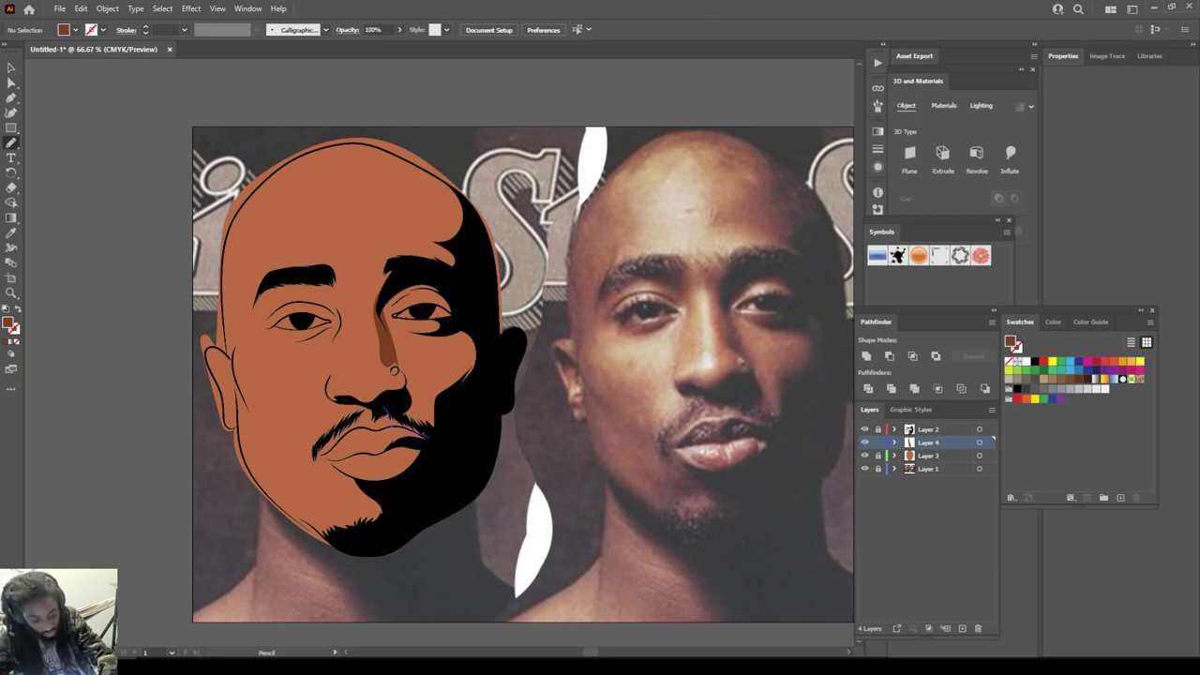
{"action": "left_click_drag", "start_coordinate": [386, 409], "coordinate": [387, 409]}
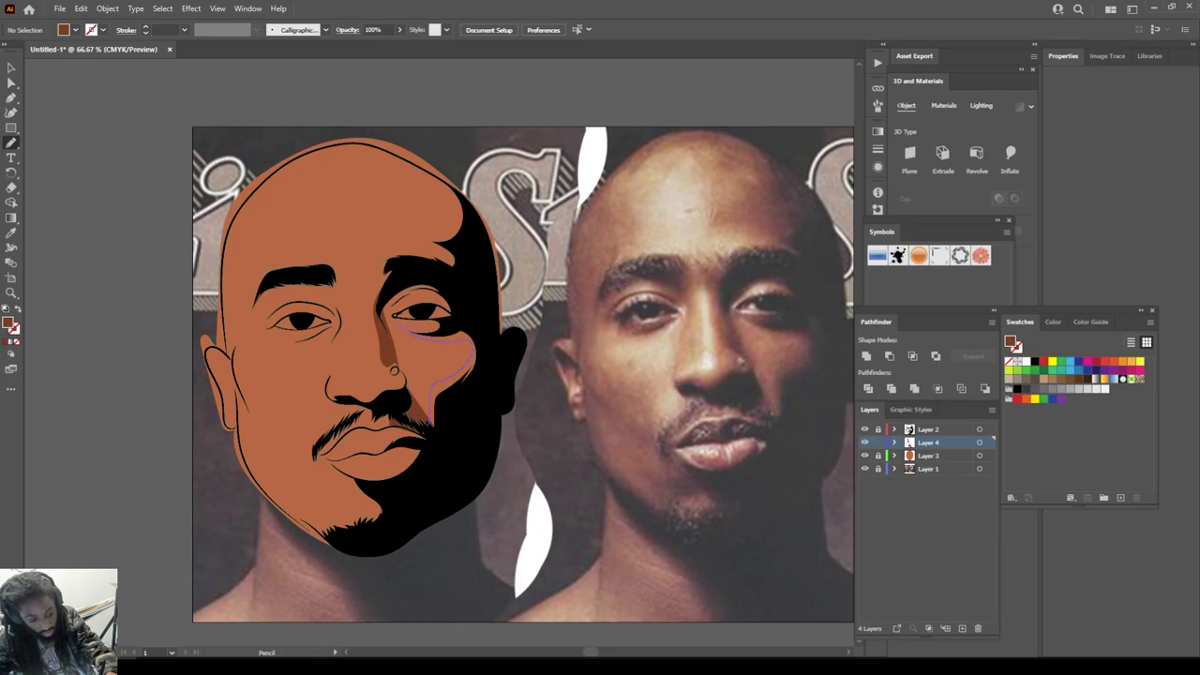
{"action": "mouse_move", "coordinate": [444, 322]}
{"action": "left_mouse_down"}
{"action": "mouse_move", "coordinate": [482, 339]}
{"action": "mouse_move", "coordinate": [433, 422]}
{"action": "left_mouse_up"}
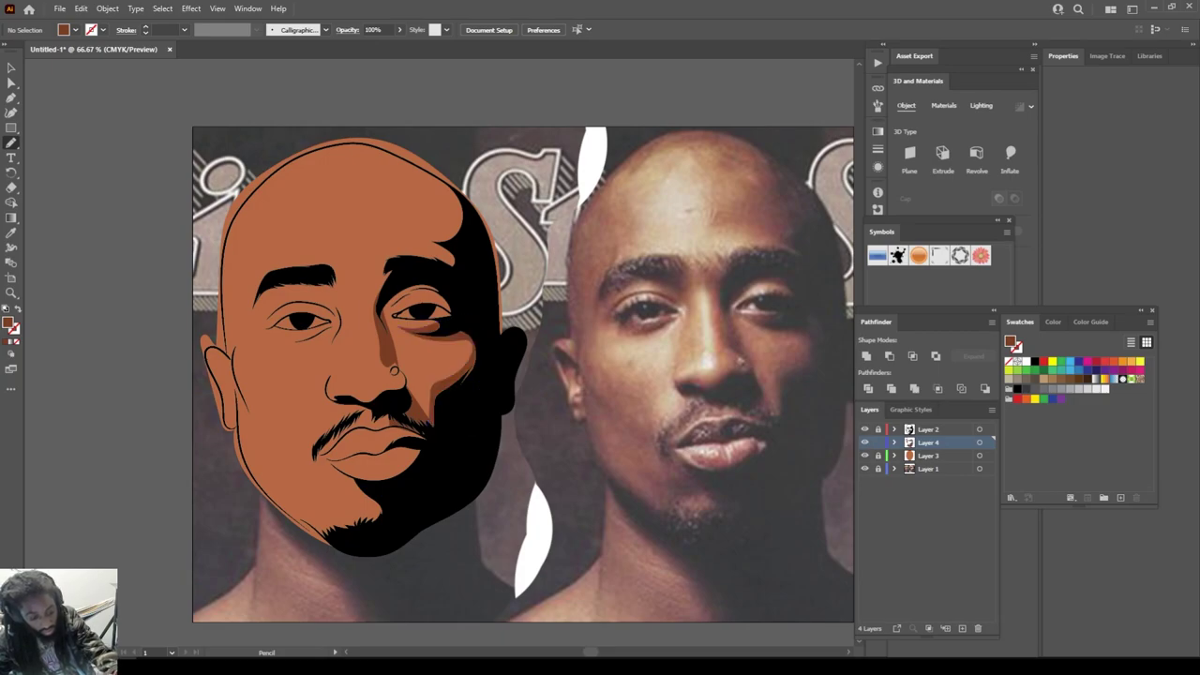
Step: Draw dark brown shadow shapes around the right eye and along the forehead's right side next to the black shadow
{"action": "scroll", "coordinate": [524, 386], "scroll_direction": "up", "scroll_amount": 2}
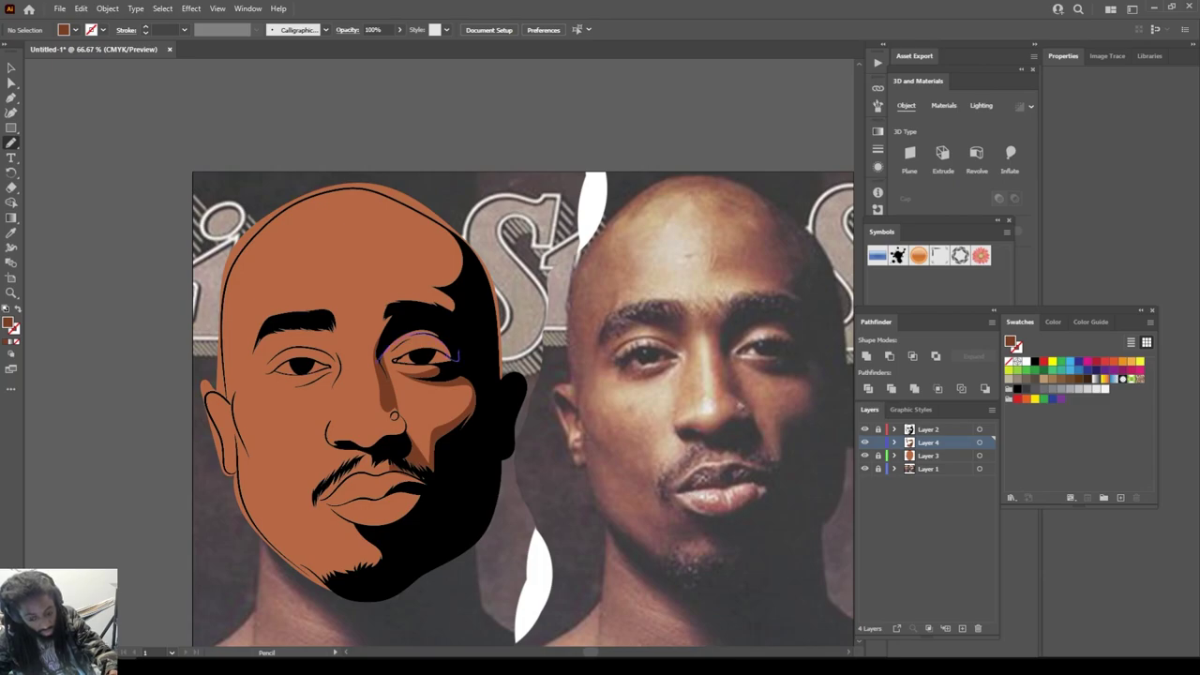
{"action": "left_click_drag", "start_coordinate": [386, 306], "coordinate": [449, 307]}
{"action": "mouse_move", "coordinate": [438, 247]}
{"action": "left_mouse_down"}
{"action": "mouse_move", "coordinate": [418, 215]}
{"action": "mouse_move", "coordinate": [474, 252]}
{"action": "mouse_move", "coordinate": [486, 352]}
{"action": "mouse_move", "coordinate": [458, 360]}
{"action": "left_mouse_up"}
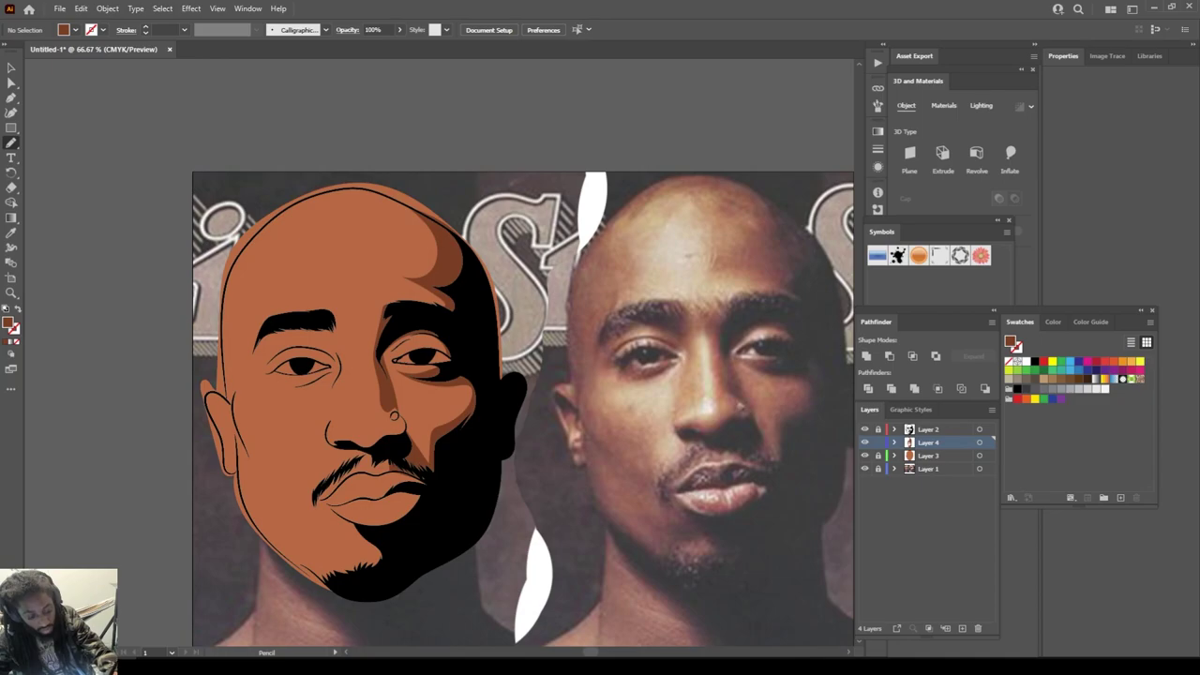
Step: Draw dark brown shadow shapes on the chin below the lips, along the face's left edge and inside the left ear
{"action": "scroll", "coordinate": [523, 394], "scroll_direction": "down", "scroll_amount": 1}
{"action": "mouse_move", "coordinate": [401, 523]}
{"action": "left_mouse_down"}
{"action": "mouse_move", "coordinate": [346, 552]}
{"action": "mouse_move", "coordinate": [362, 539]}
{"action": "mouse_move", "coordinate": [311, 499]}
{"action": "mouse_move", "coordinate": [387, 497]}
{"action": "left_mouse_up"}
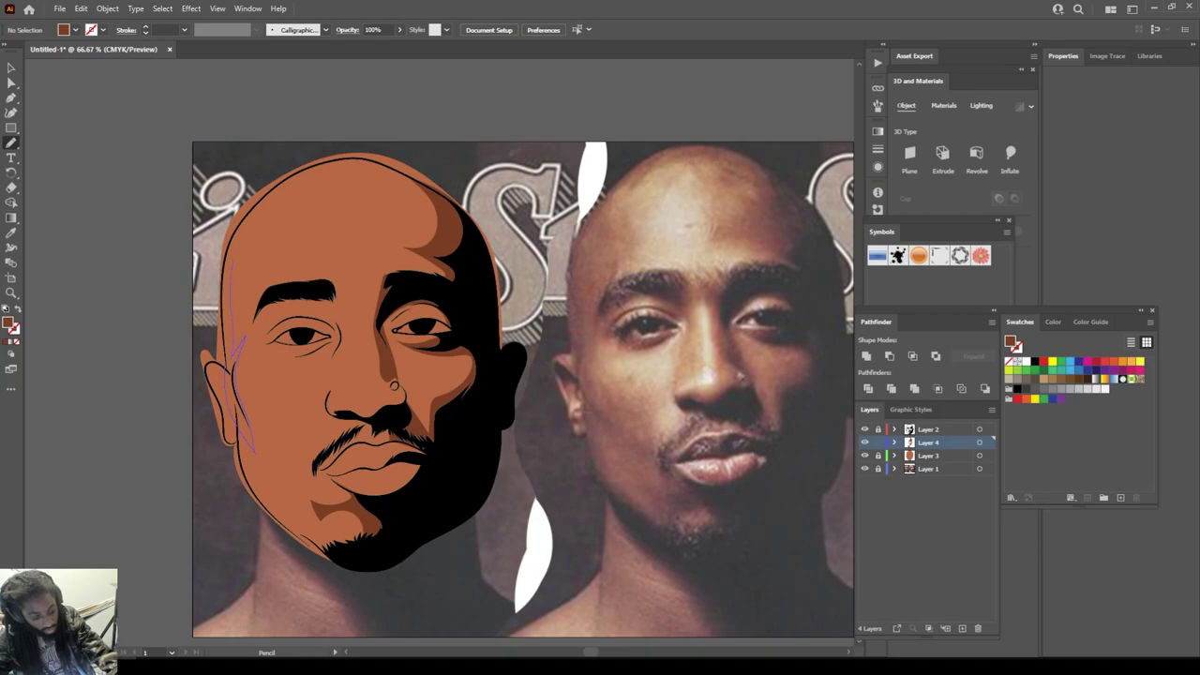
{"action": "left_click_drag", "start_coordinate": [246, 215], "coordinate": [254, 206]}
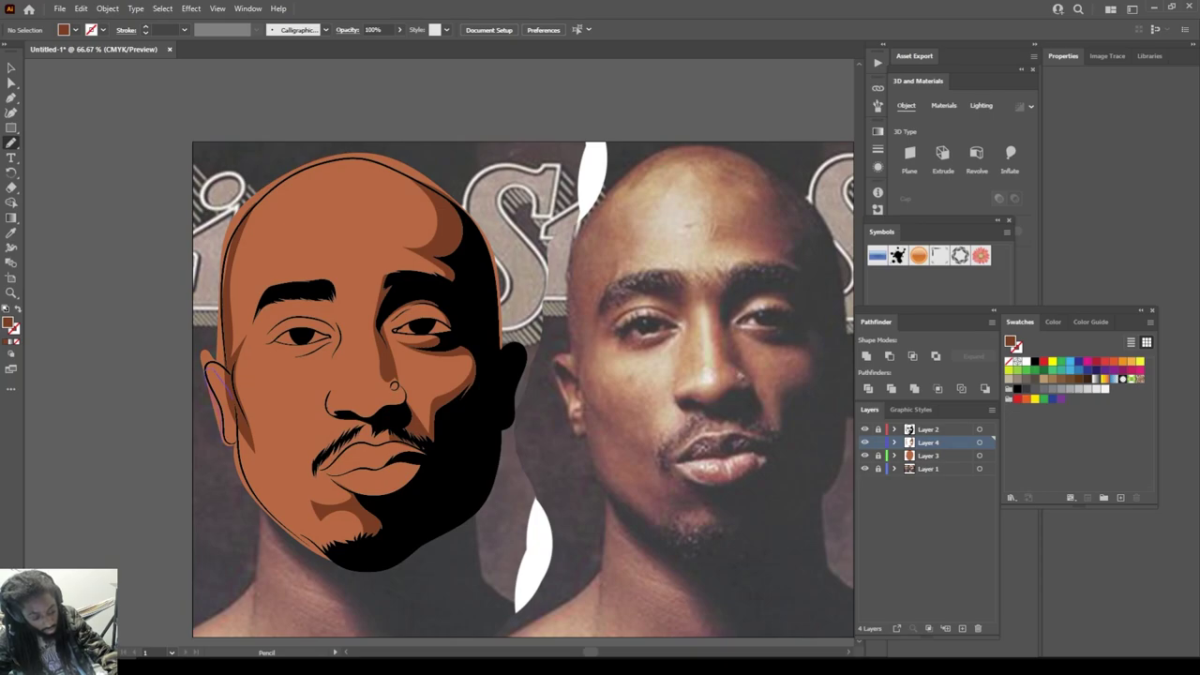
{"action": "left_click_drag", "start_coordinate": [216, 371], "coordinate": [206, 366]}
{"action": "key", "text": "ctrl+minus"}
{"action": "key", "text": "ctrl+minus"}
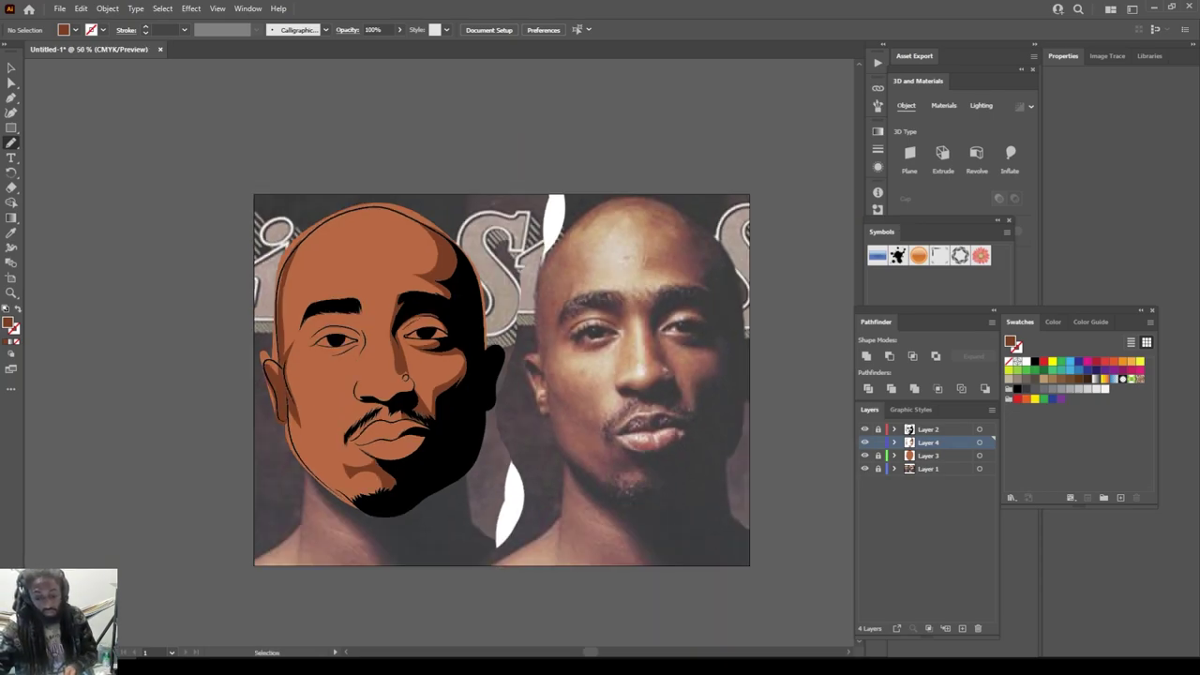
Step: Shade the left eye's inner corner below the brow and the area under the eye with dark brown, redoing the under-eye shape once
{"action": "key", "text": "ctrl+equal"}
{"action": "key", "text": "ctrl+equal"}
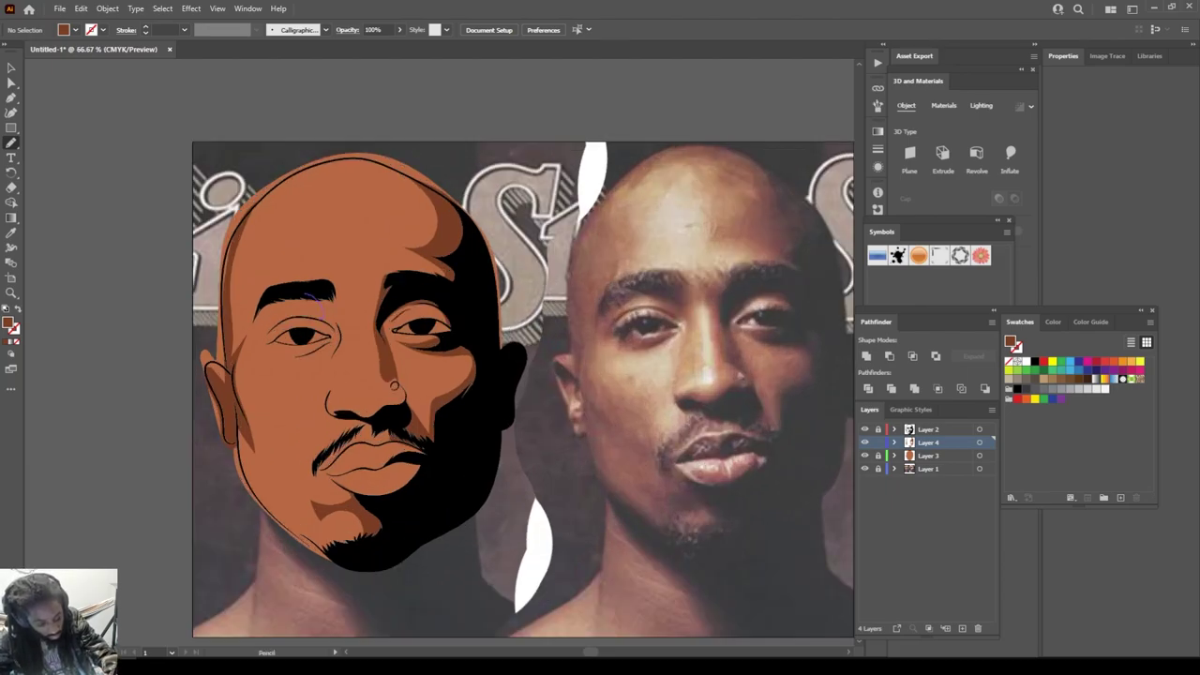
{"action": "mouse_move", "coordinate": [339, 345]}
{"action": "left_mouse_down"}
{"action": "mouse_move", "coordinate": [329, 289]}
{"action": "mouse_move", "coordinate": [309, 295]}
{"action": "left_mouse_up"}
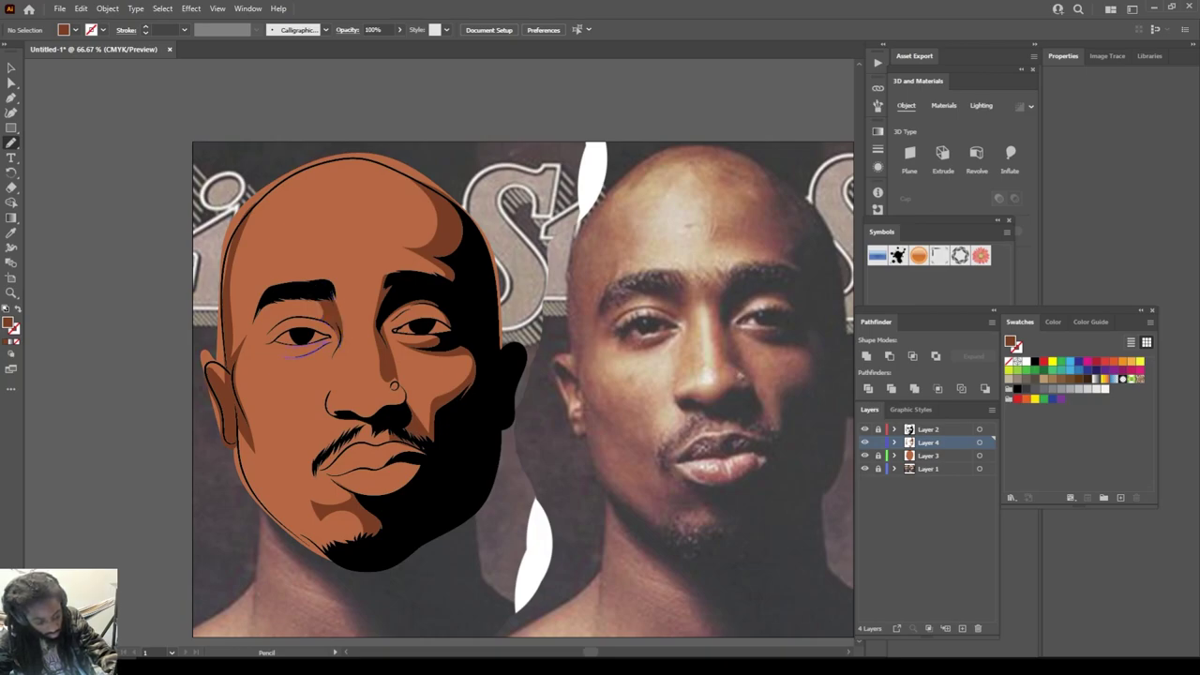
{"action": "left_click_drag", "start_coordinate": [283, 357], "coordinate": [328, 342]}
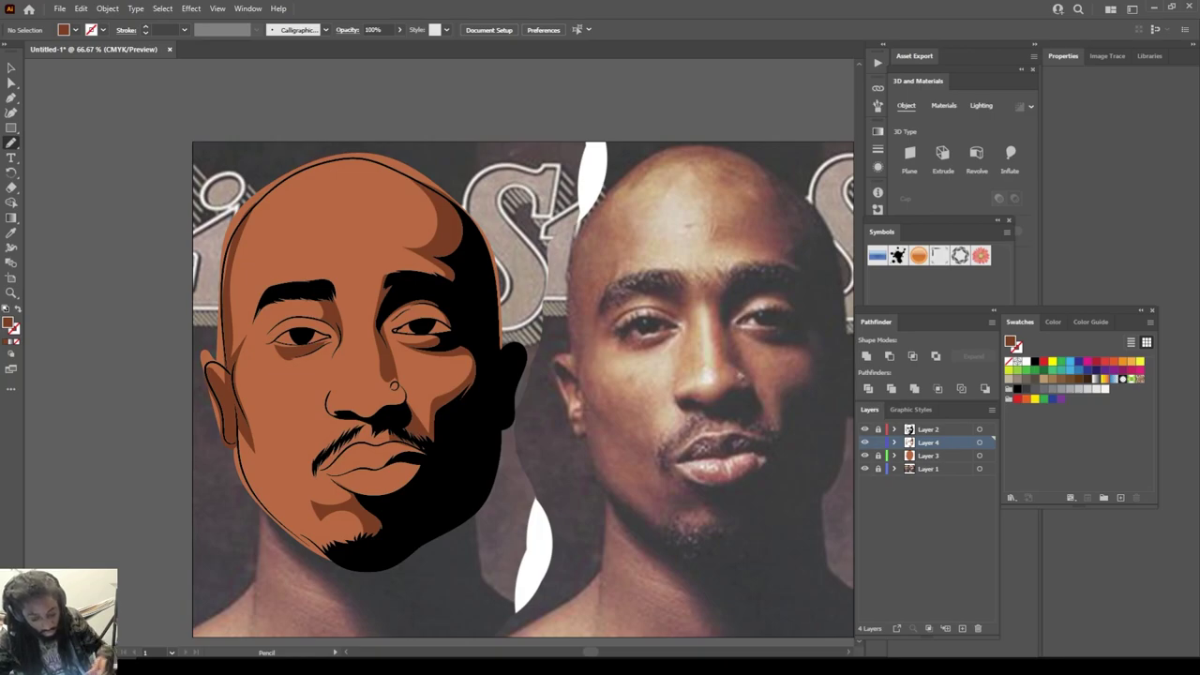
{"action": "key", "text": "ctrl+z"}
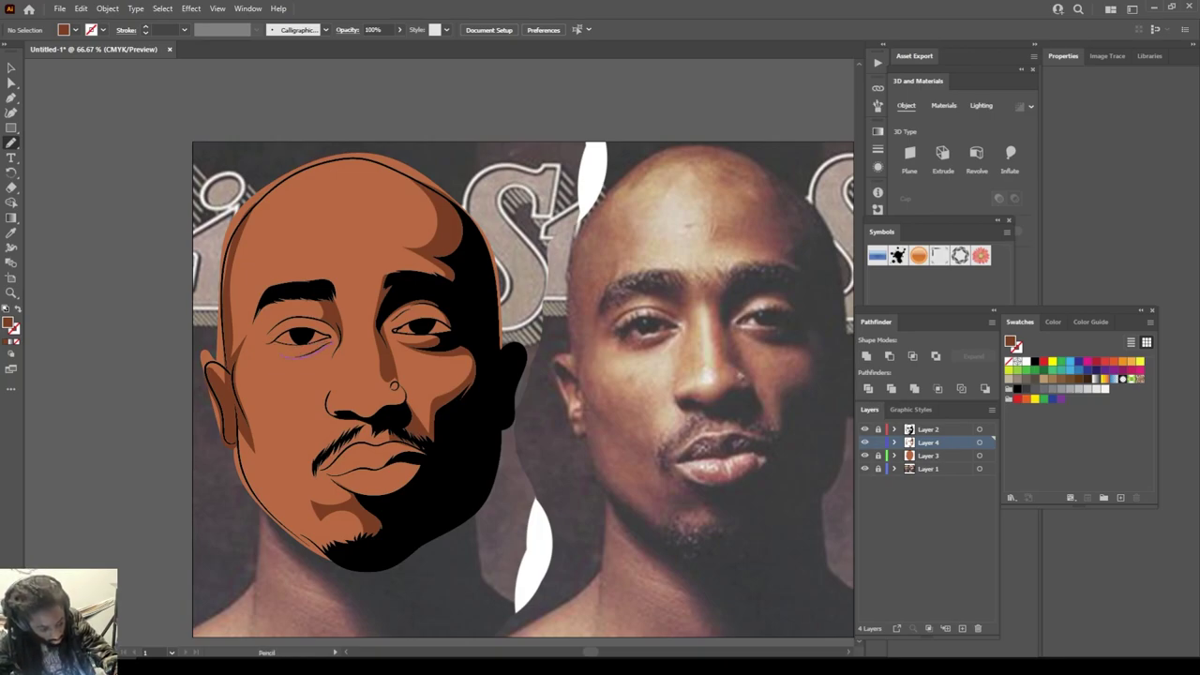
{"action": "left_click_drag", "start_coordinate": [330, 345], "coordinate": [332, 344]}
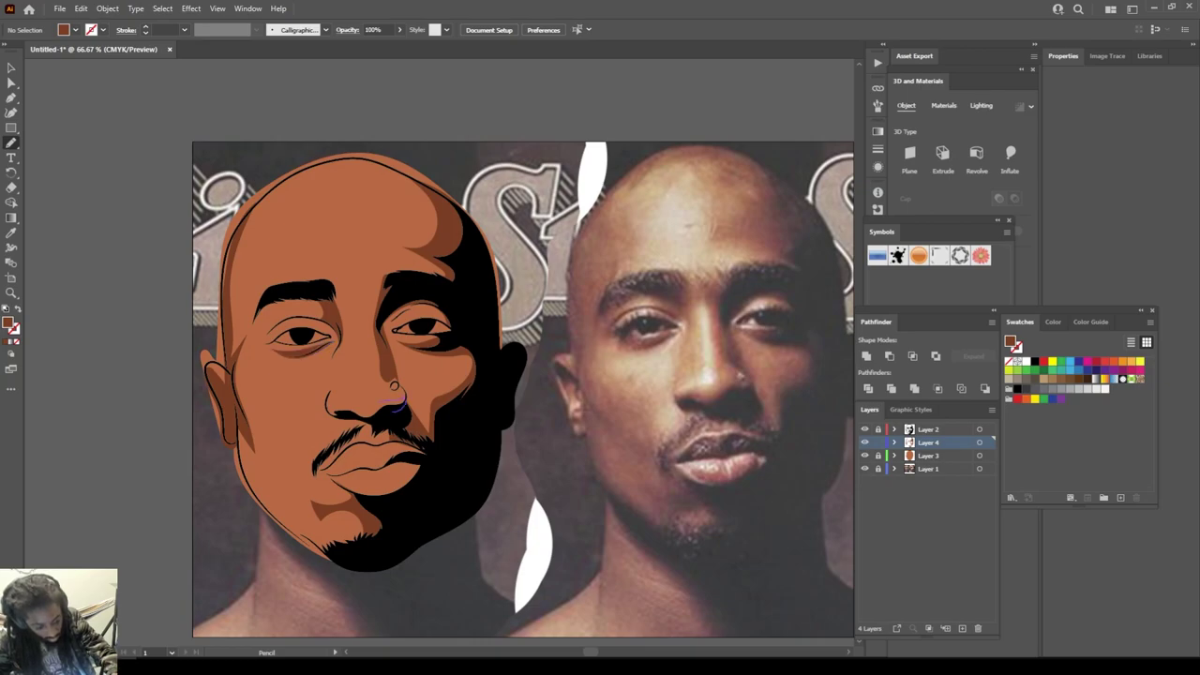
Step: Add small dark brown shadow shapes at the right nostril and along the left half of the moustache
{"action": "left_click_drag", "start_coordinate": [394, 385], "coordinate": [395, 386]}
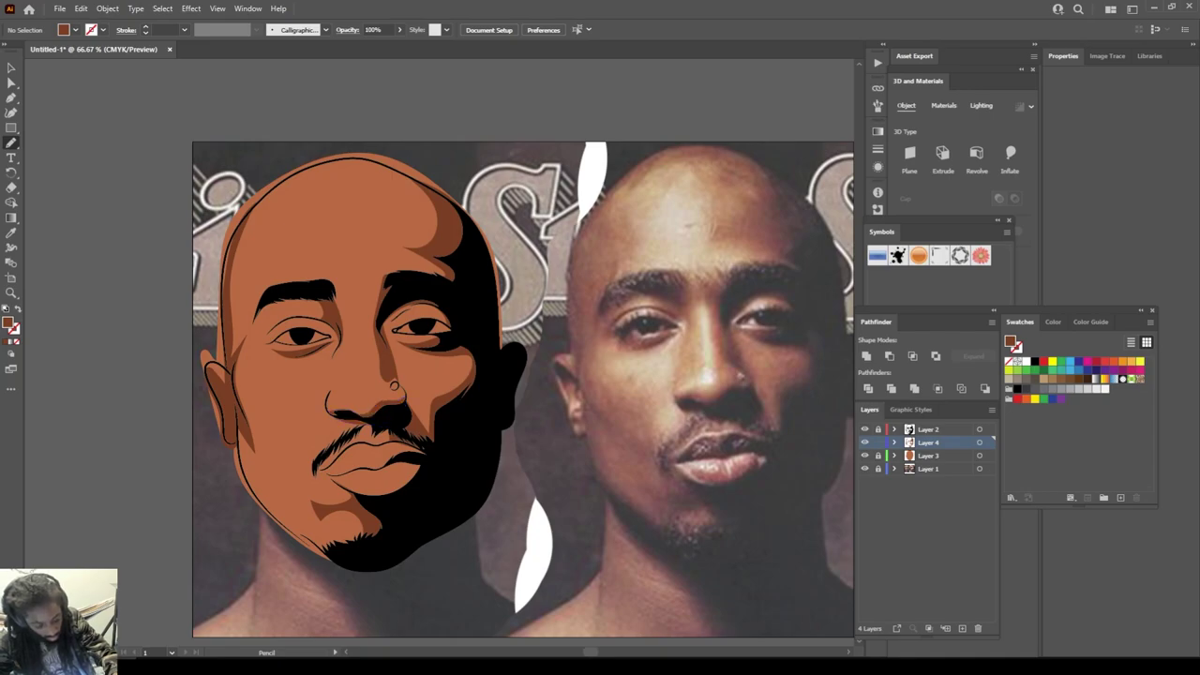
{"action": "left_click_drag", "start_coordinate": [364, 431], "coordinate": [319, 458]}
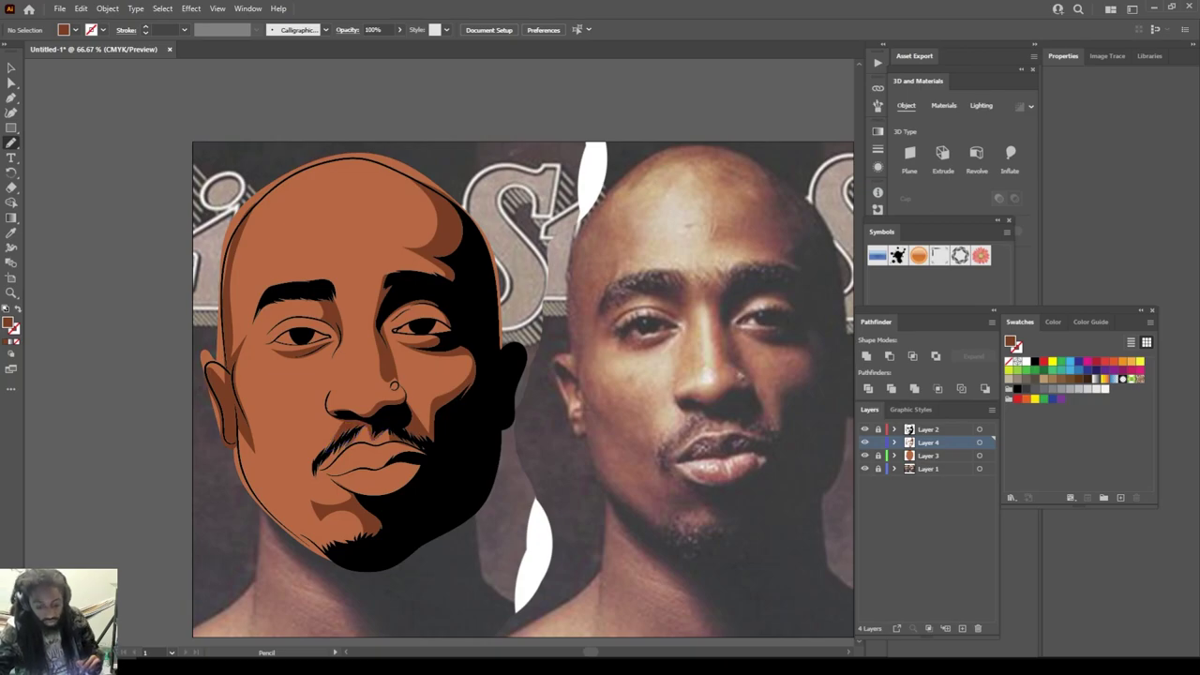
{"action": "key", "text": "ctrl+minus"}
{"action": "key", "text": "ctrl+minus"}
{"action": "key", "text": "ctrl+minus"}
{"action": "key", "text": "ctrl+plus"}
{"action": "key", "text": "ctrl+plus"}
{"action": "key", "text": "ctrl+plus"}
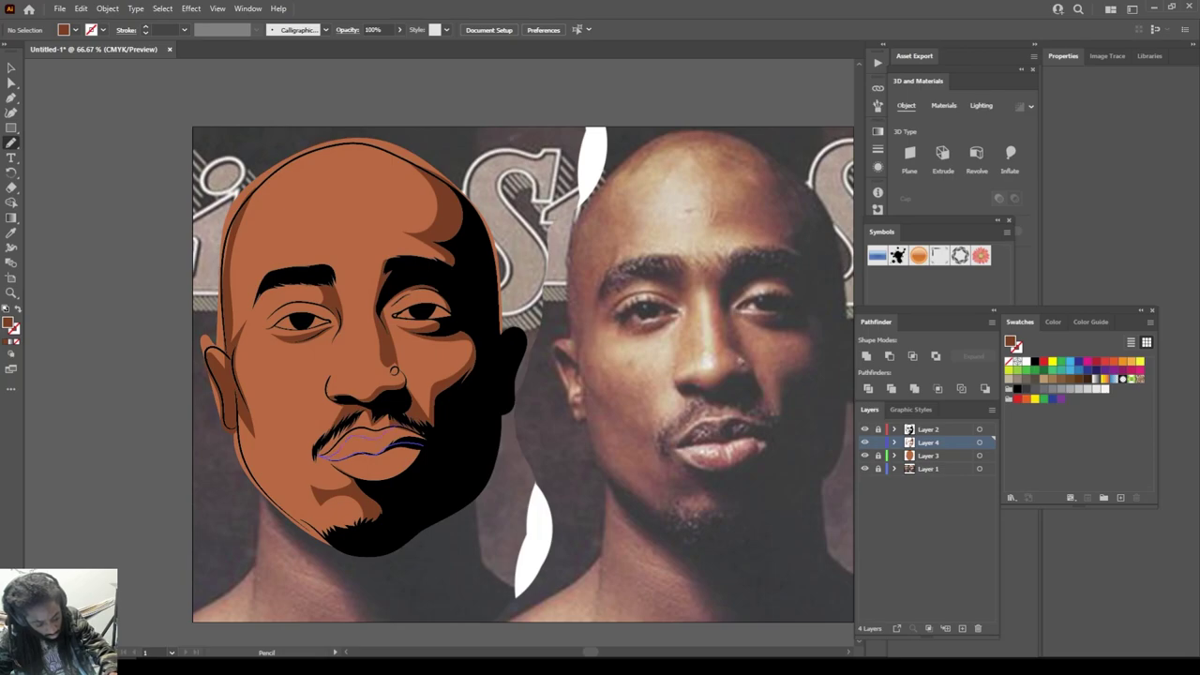
Step: Fill the upper lip with a dark brown shadow and shade the lower lip along the mouth line
{"action": "left_click_drag", "start_coordinate": [405, 439], "coordinate": [422, 446]}
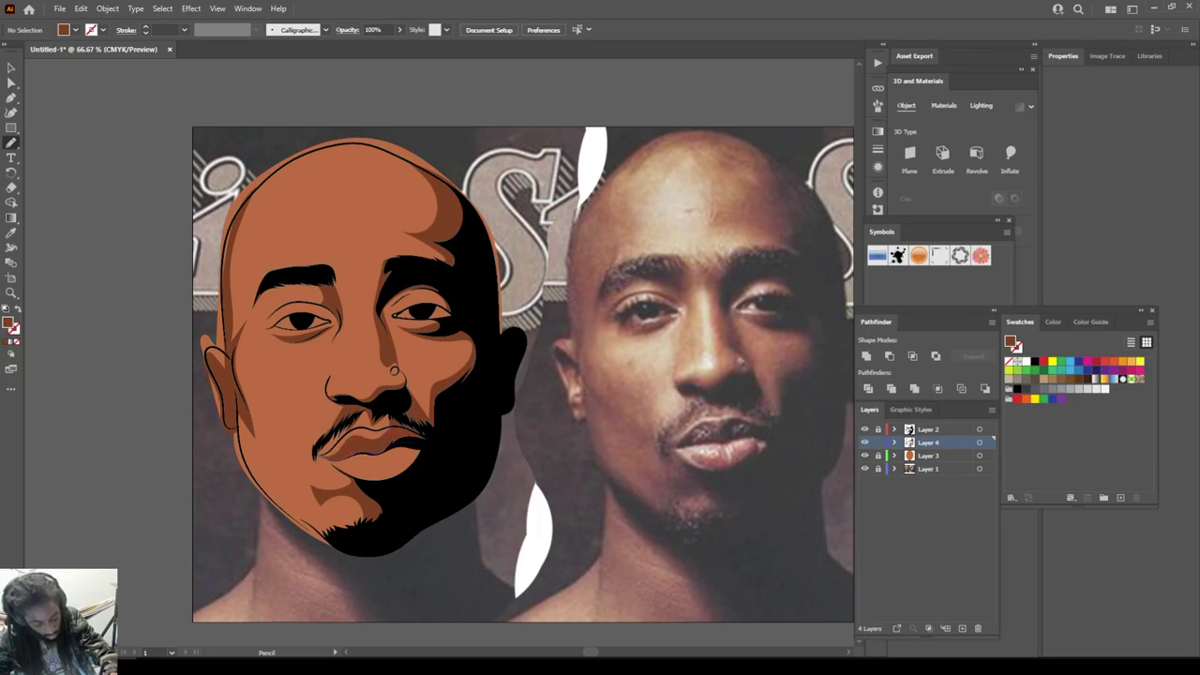
{"action": "mouse_move", "coordinate": [360, 481]}
{"action": "left_mouse_down"}
{"action": "mouse_move", "coordinate": [427, 451]}
{"action": "mouse_move", "coordinate": [401, 444]}
{"action": "left_mouse_up"}
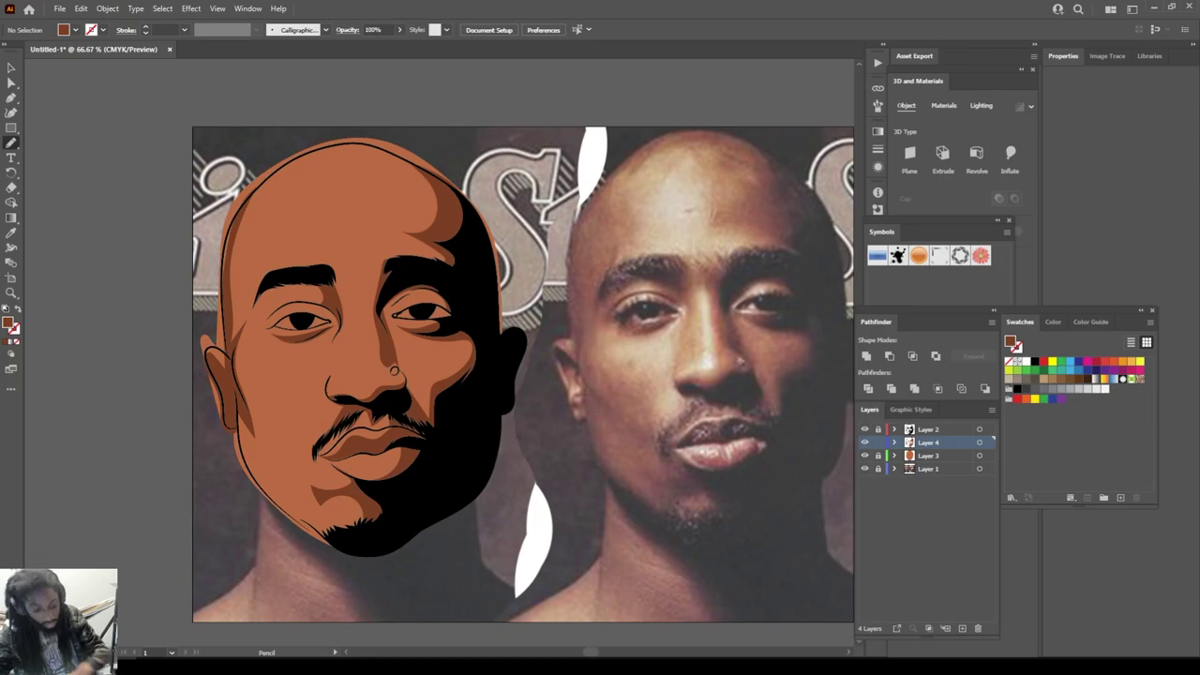
{"action": "key", "text": "ctrl+minus"}
{"action": "key", "text": "ctrl+minus"}
{"action": "key", "text": "ctrl+plus"}
{"action": "key", "text": "ctrl+plus"}
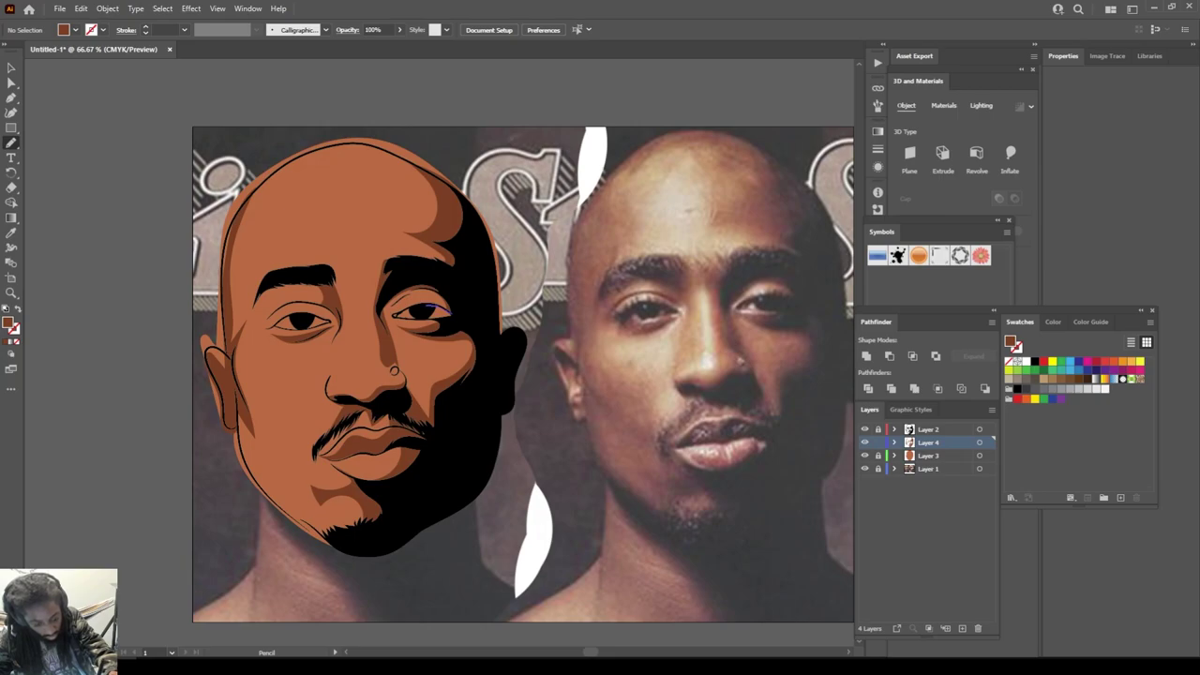
Step: Add dark brown shadows to the right eye's outer corner and to the left eyelid up to the brow's outer end
{"action": "left_click_drag", "start_coordinate": [451, 311], "coordinate": [453, 313]}
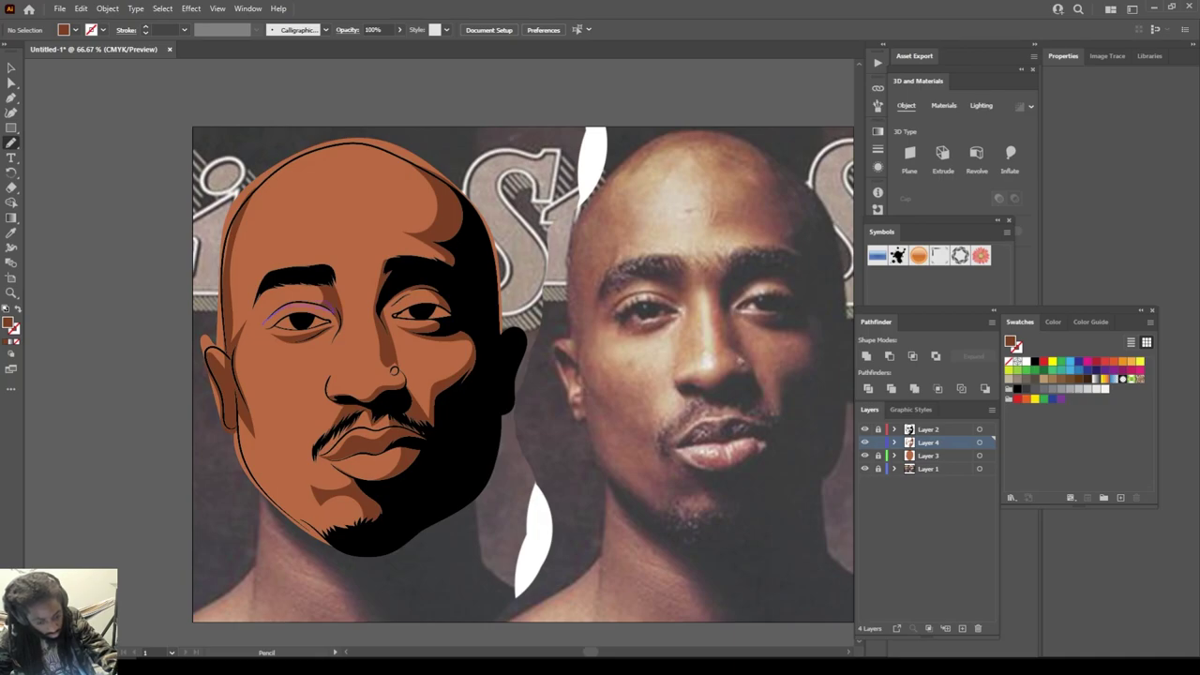
{"action": "mouse_move", "coordinate": [281, 283]}
{"action": "left_mouse_down"}
{"action": "mouse_move", "coordinate": [330, 276]}
{"action": "mouse_move", "coordinate": [264, 283]}
{"action": "mouse_move", "coordinate": [279, 284]}
{"action": "left_mouse_up"}
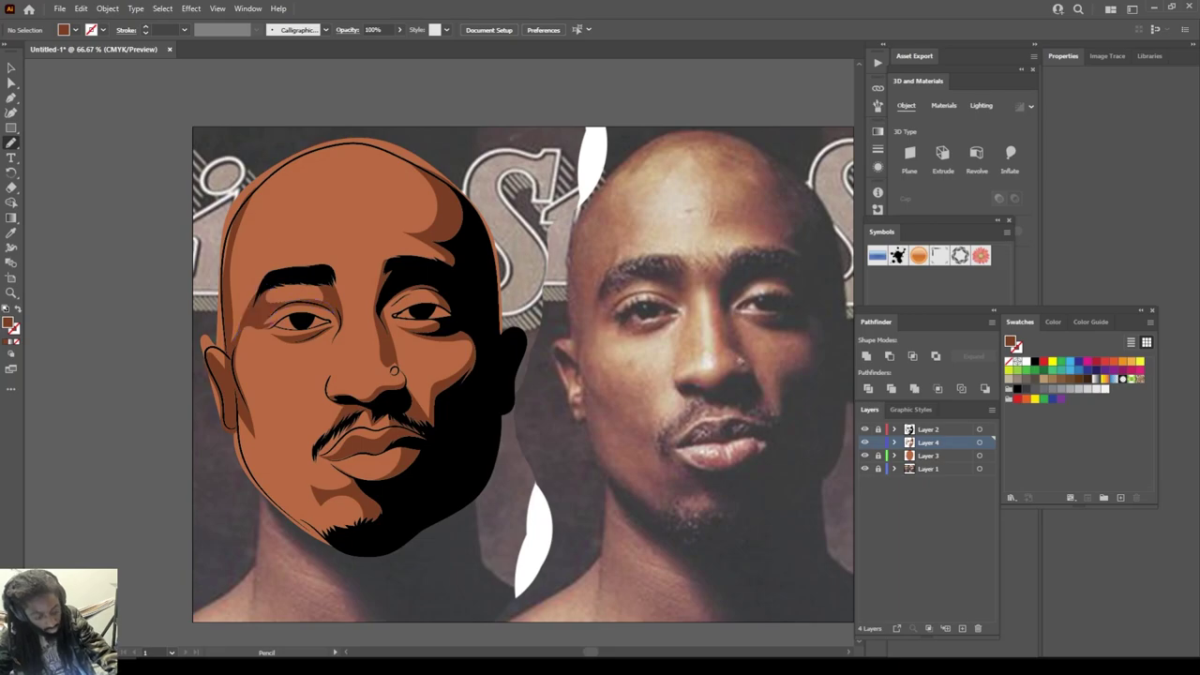
{"action": "key", "text": "ctrl+minus"}
{"action": "key", "text": "ctrl+minus"}
{"action": "key", "text": "ctrl+minus"}
{"action": "key", "text": "ctrl+plus"}
{"action": "key", "text": "ctrl+plus"}
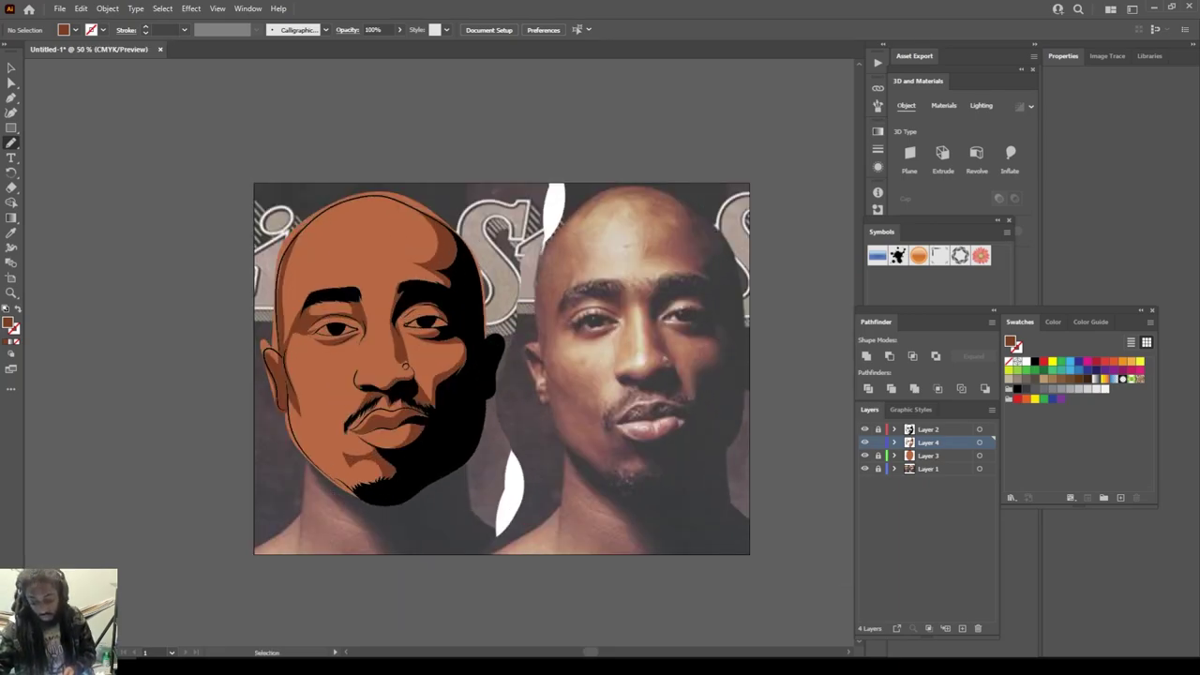
Step: Add a new layer directly above Layer 3, beneath the Layer 4 shadows
{"action": "left_click", "coordinate": [938, 455]}
{"action": "left_click", "coordinate": [962, 628]}
{"action": "key", "text": "ctrl+plus"}
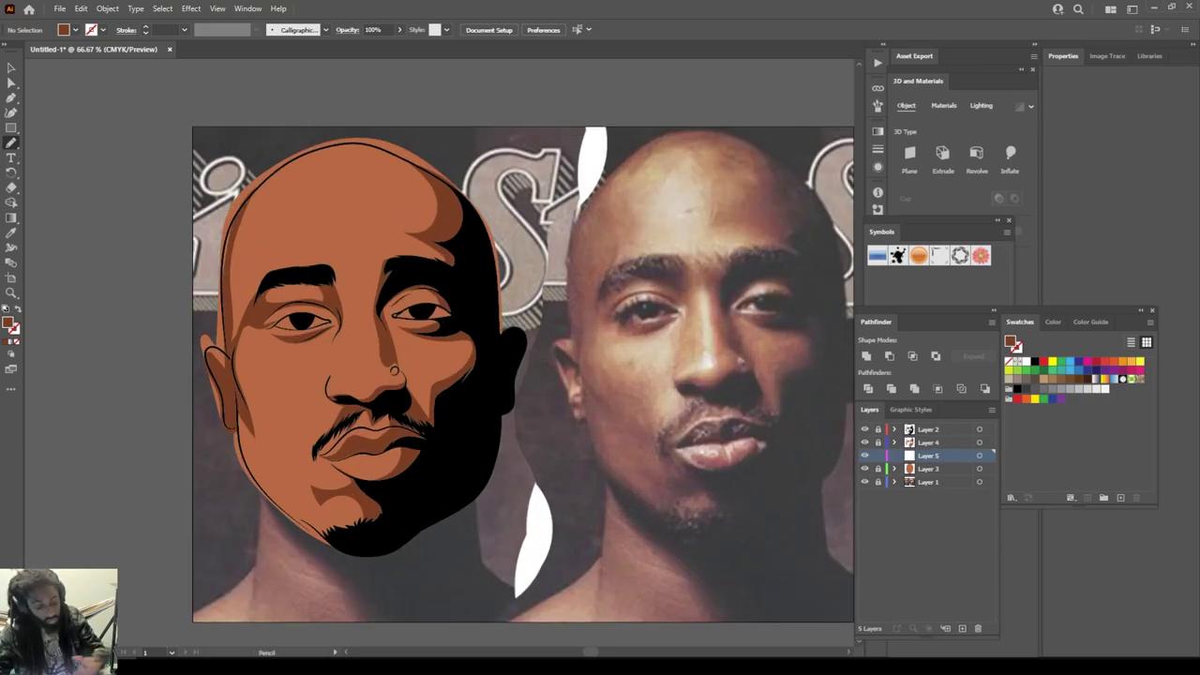
Step: Sample the base skin colour from the face and darken the fill to A55532 for drawing with the Pencil
{"action": "left_click", "coordinate": [11, 233]}
{"action": "left_click", "coordinate": [292, 339]}
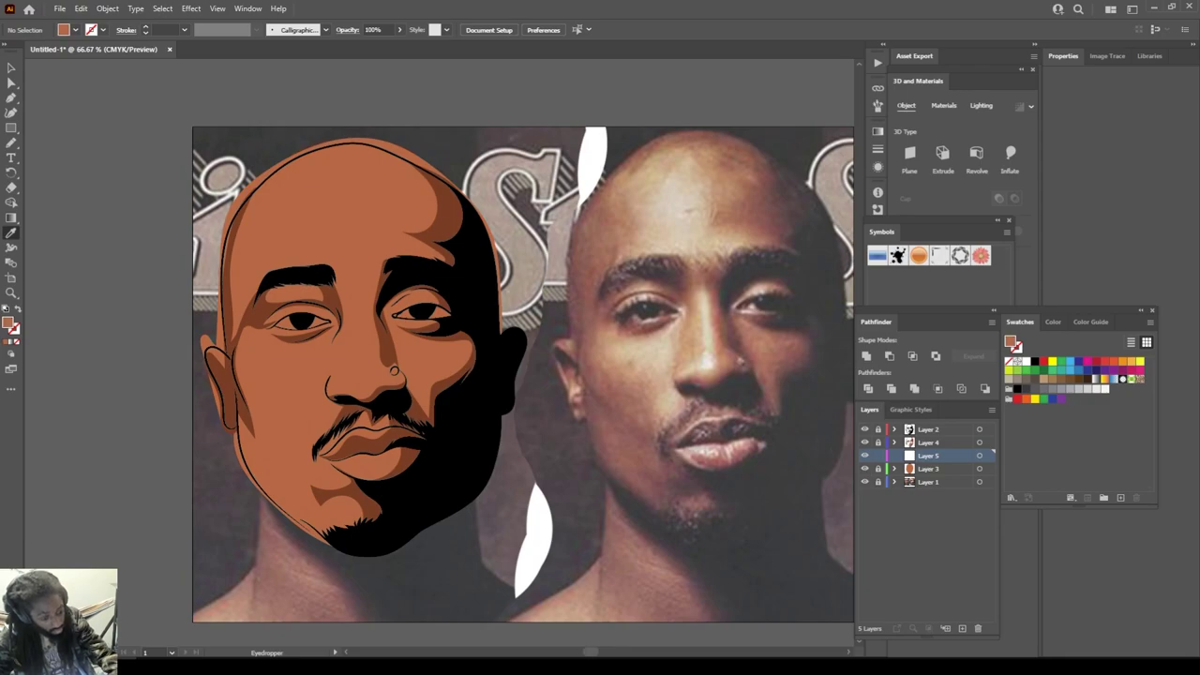
{"action": "double_click", "coordinate": [7, 323]}
{"action": "left_click_drag", "start_coordinate": [537, 289], "coordinate": [546, 305]}
{"action": "left_click", "coordinate": [731, 255]}
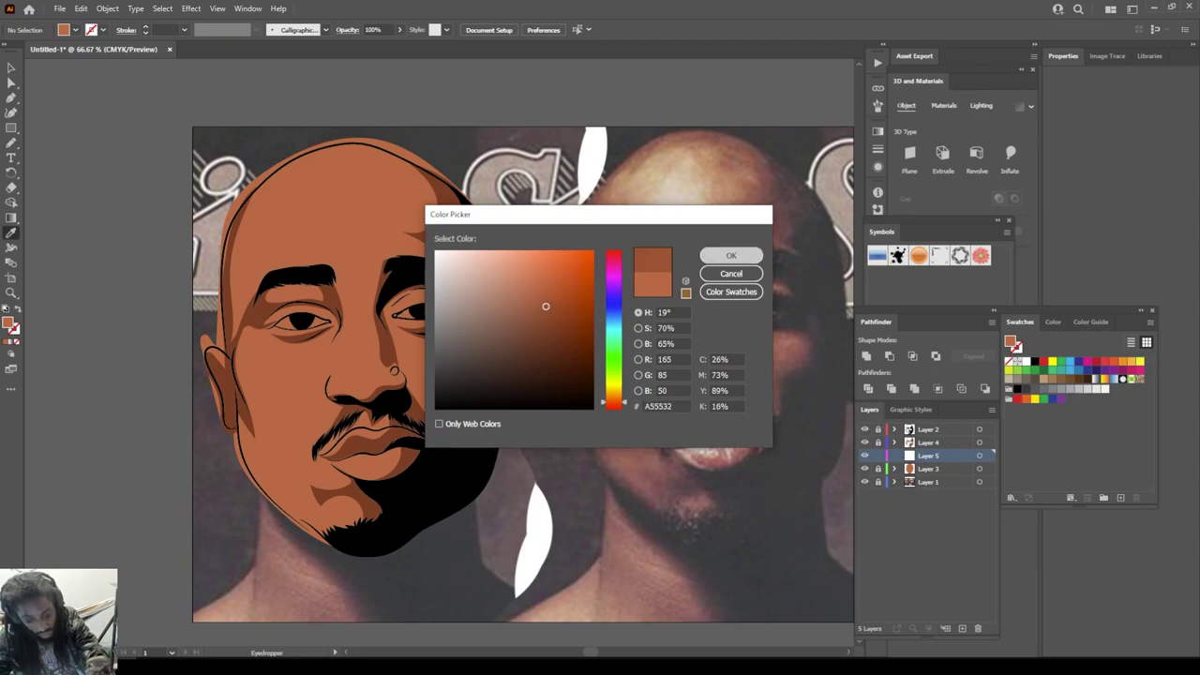
{"action": "key", "text": "n"}
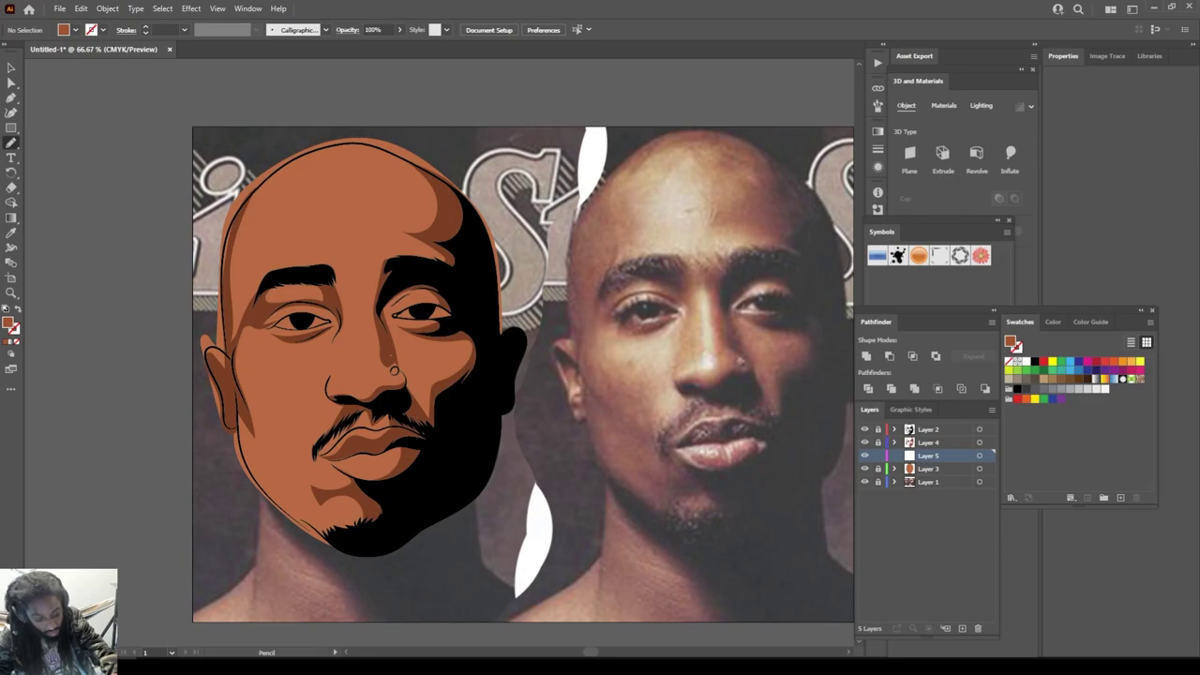
Step: Draw a mid-tone shadow along the nose and its tip, extending up between the eyebrows
{"action": "left_click_drag", "start_coordinate": [392, 362], "coordinate": [402, 385]}
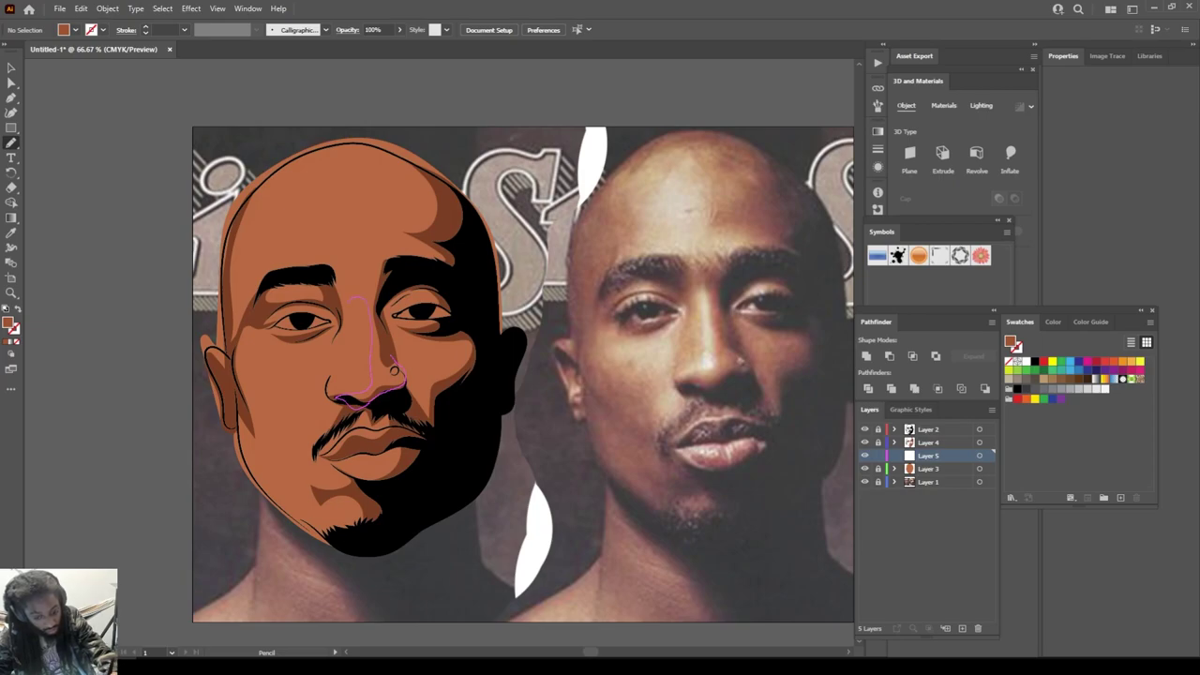
{"action": "left_click_drag", "start_coordinate": [338, 302], "coordinate": [310, 266]}
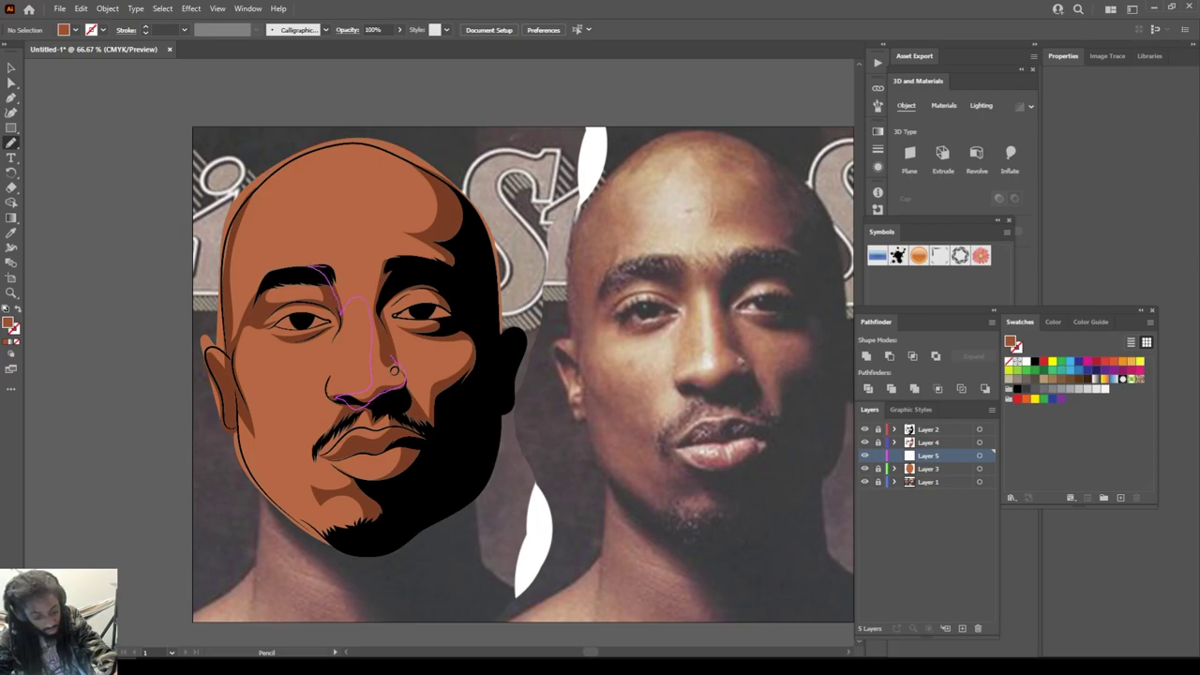
{"action": "left_click_drag", "start_coordinate": [396, 265], "coordinate": [382, 341]}
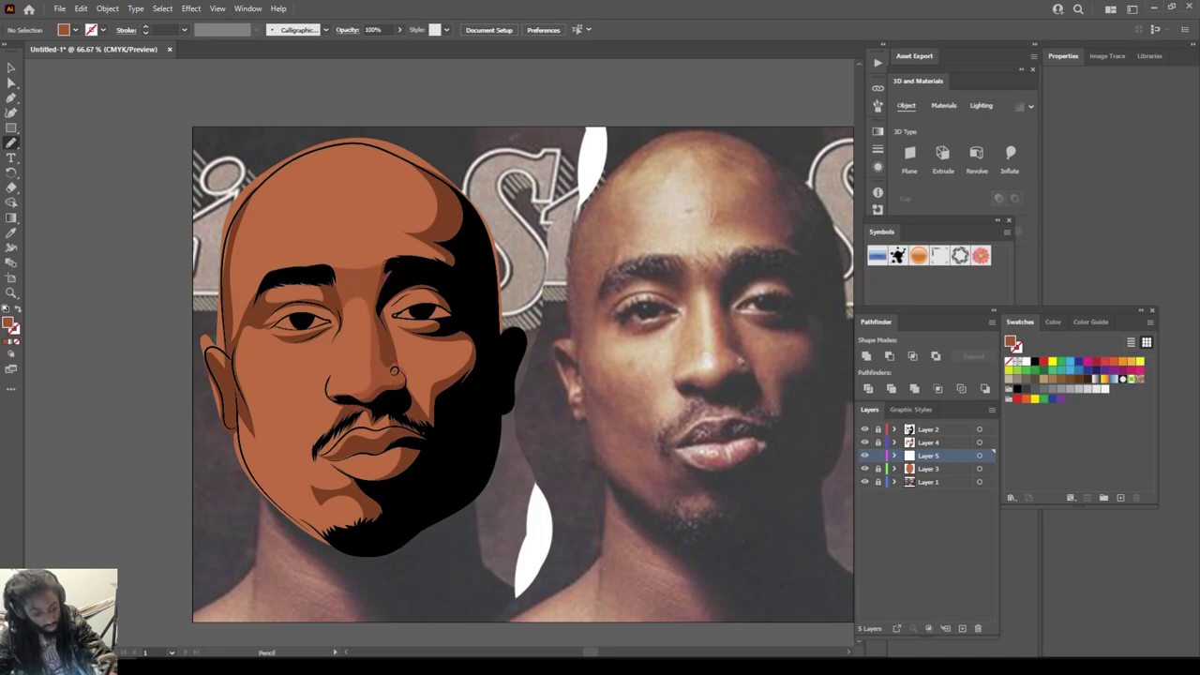
{"action": "key", "text": "ctrl+minus"}
{"action": "key", "text": "ctrl+plus"}
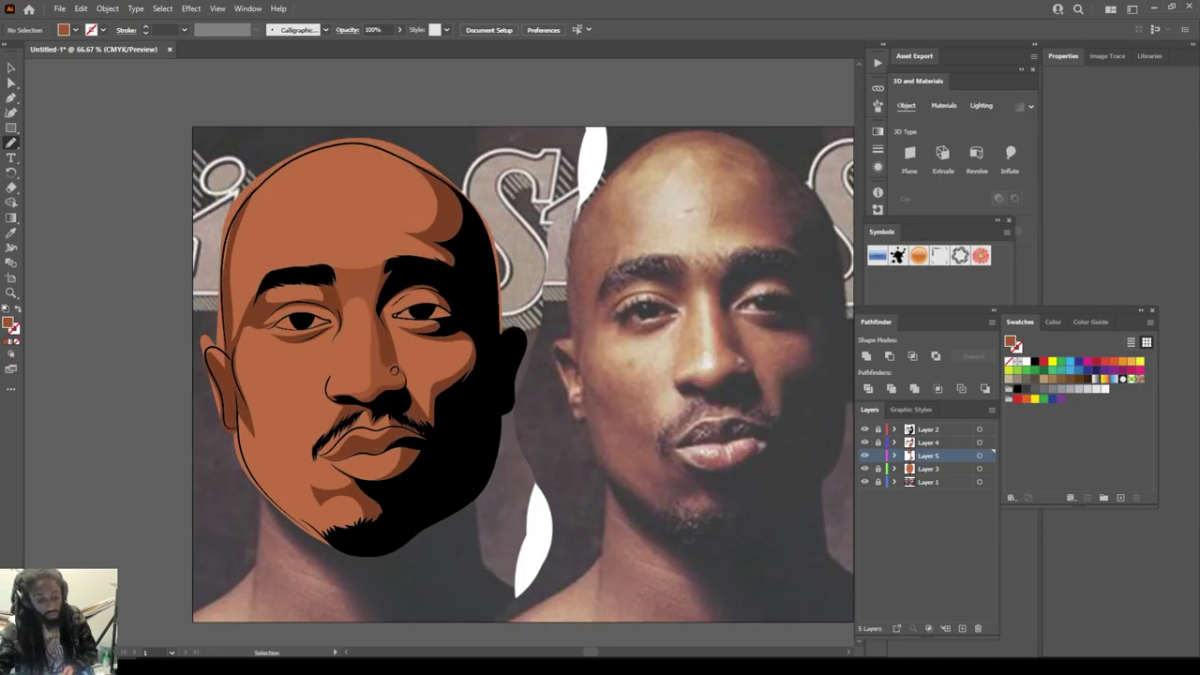
Step: Add mid-tone shapes beside the nose beneath the right eye and across the forehead's right side above the brow
{"action": "left_click_drag", "start_coordinate": [427, 421], "coordinate": [398, 374]}
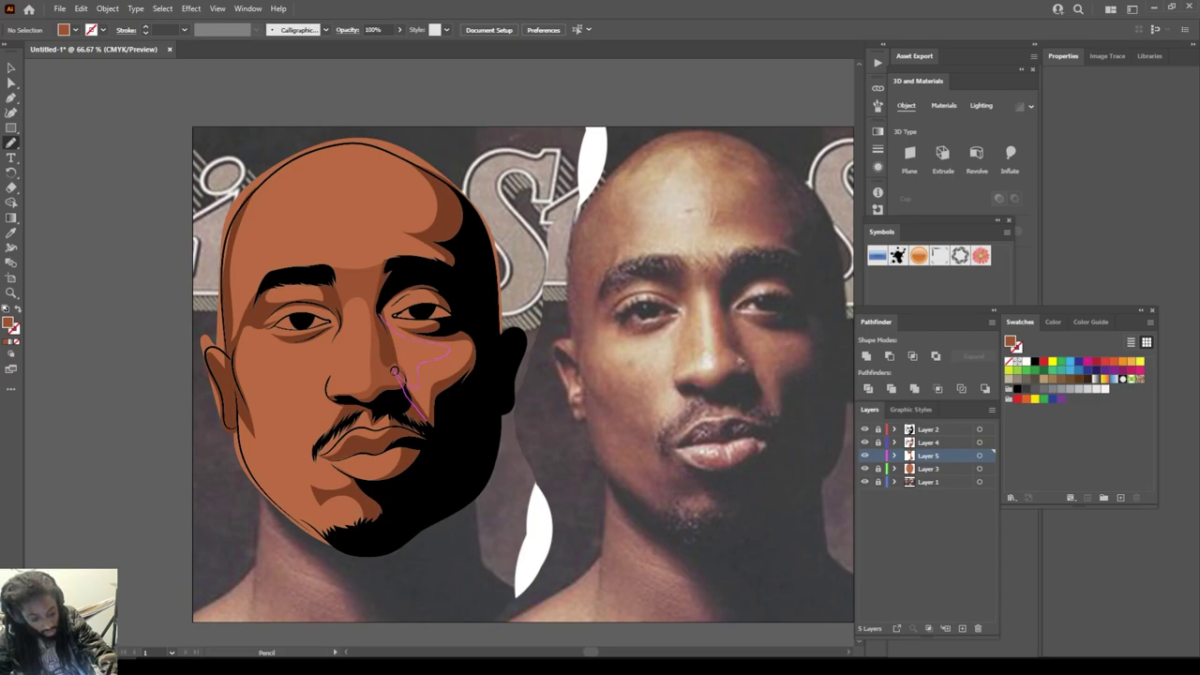
{"action": "left_click_drag", "start_coordinate": [394, 371], "coordinate": [394, 371]}
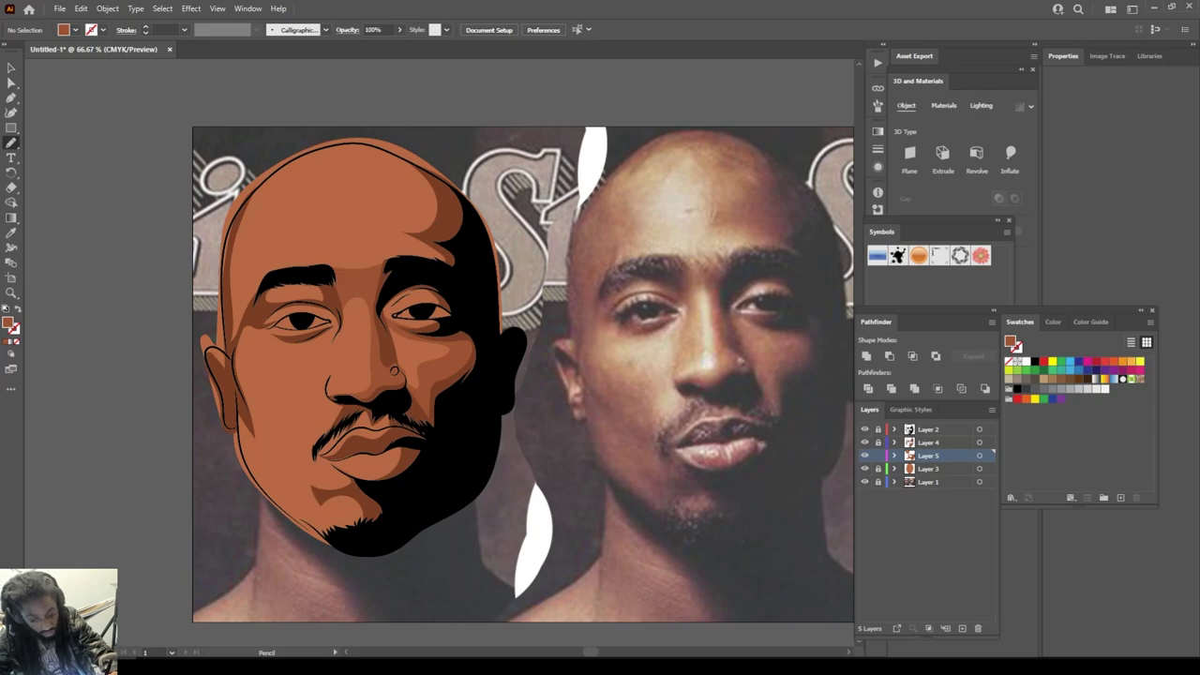
{"action": "left_click_drag", "start_coordinate": [378, 307], "coordinate": [382, 313]}
{"action": "mouse_move", "coordinate": [453, 285]}
{"action": "left_mouse_down"}
{"action": "mouse_move", "coordinate": [426, 278]}
{"action": "mouse_move", "coordinate": [413, 257]}
{"action": "left_mouse_up"}
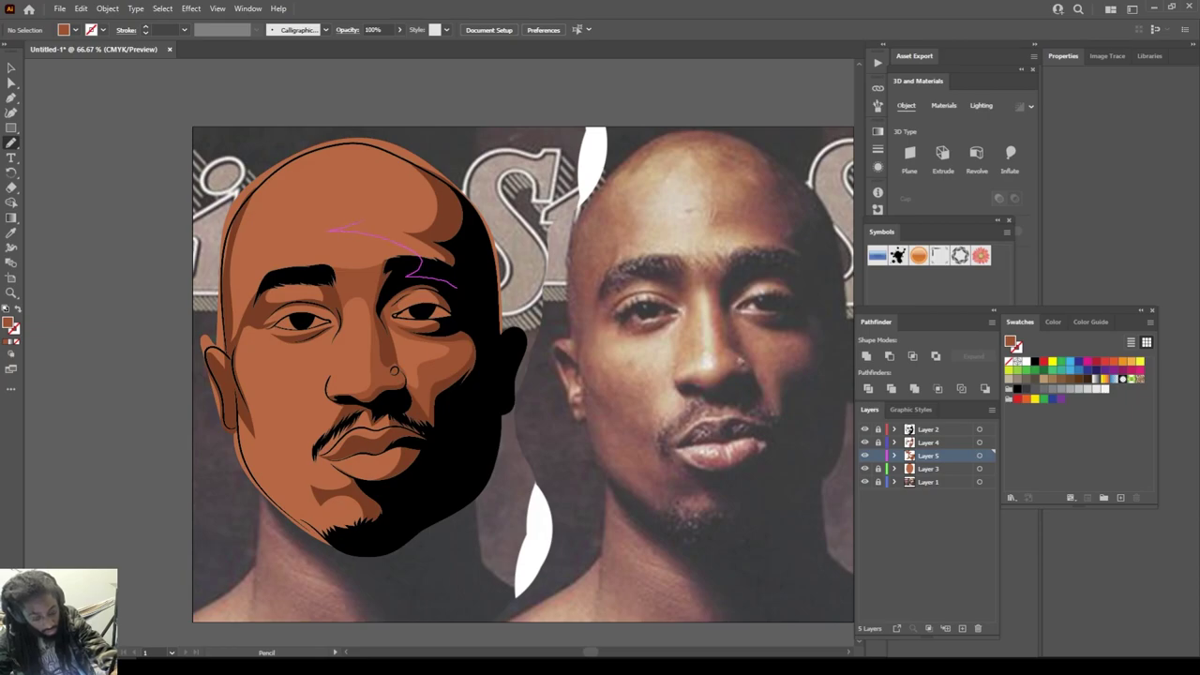
{"action": "mouse_move", "coordinate": [349, 149]}
{"action": "left_mouse_down"}
{"action": "mouse_move", "coordinate": [380, 143]}
{"action": "mouse_move", "coordinate": [462, 246]}
{"action": "mouse_move", "coordinate": [456, 285]}
{"action": "left_mouse_up"}
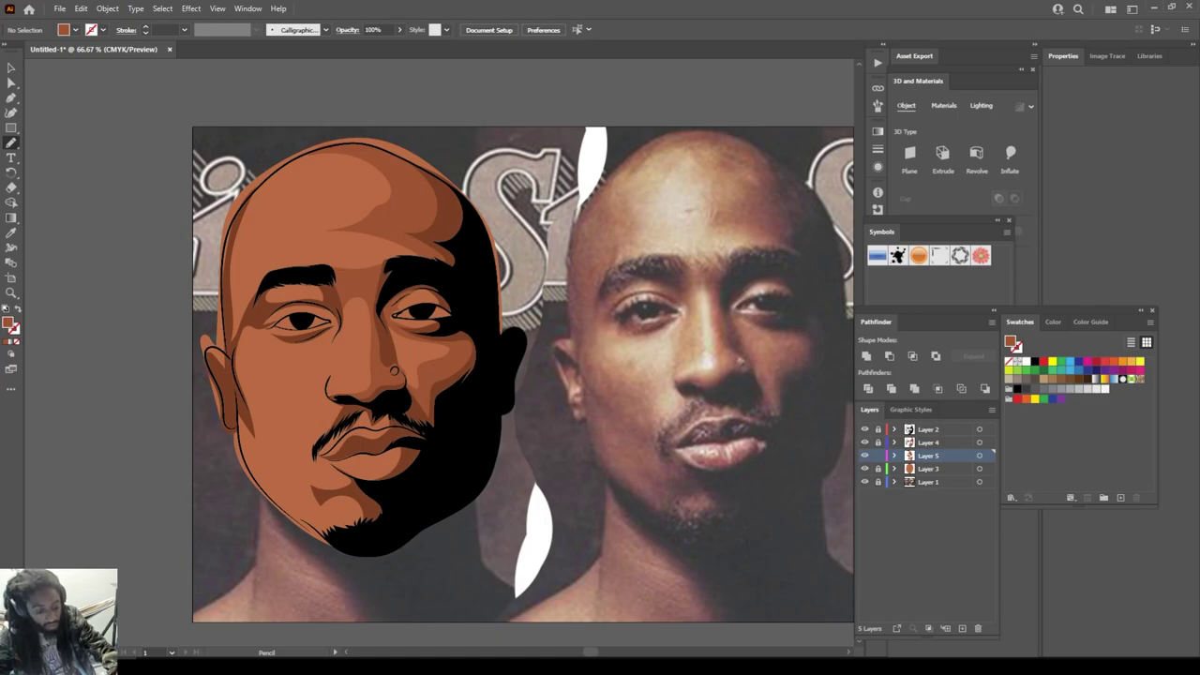
Step: Shade the left jawline and chin in the mid-tone, and add a shape along the nose's left side from nostril to inner eye
{"action": "mouse_move", "coordinate": [361, 517]}
{"action": "left_mouse_down"}
{"action": "mouse_move", "coordinate": [333, 499]}
{"action": "mouse_move", "coordinate": [323, 522]}
{"action": "mouse_move", "coordinate": [333, 543]}
{"action": "mouse_move", "coordinate": [302, 523]}
{"action": "mouse_move", "coordinate": [263, 493]}
{"action": "mouse_move", "coordinate": [232, 407]}
{"action": "left_mouse_up"}
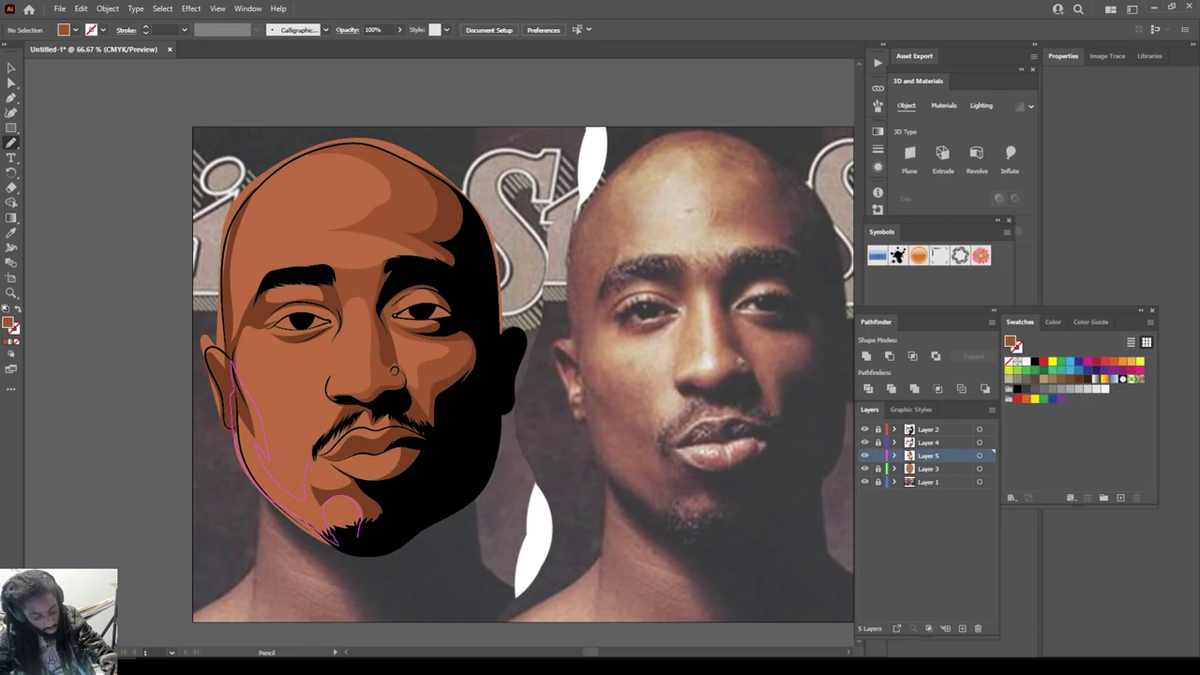
{"action": "mouse_move", "coordinate": [339, 476]}
{"action": "left_mouse_down"}
{"action": "mouse_move", "coordinate": [389, 525]}
{"action": "mouse_move", "coordinate": [357, 538]}
{"action": "left_mouse_up"}
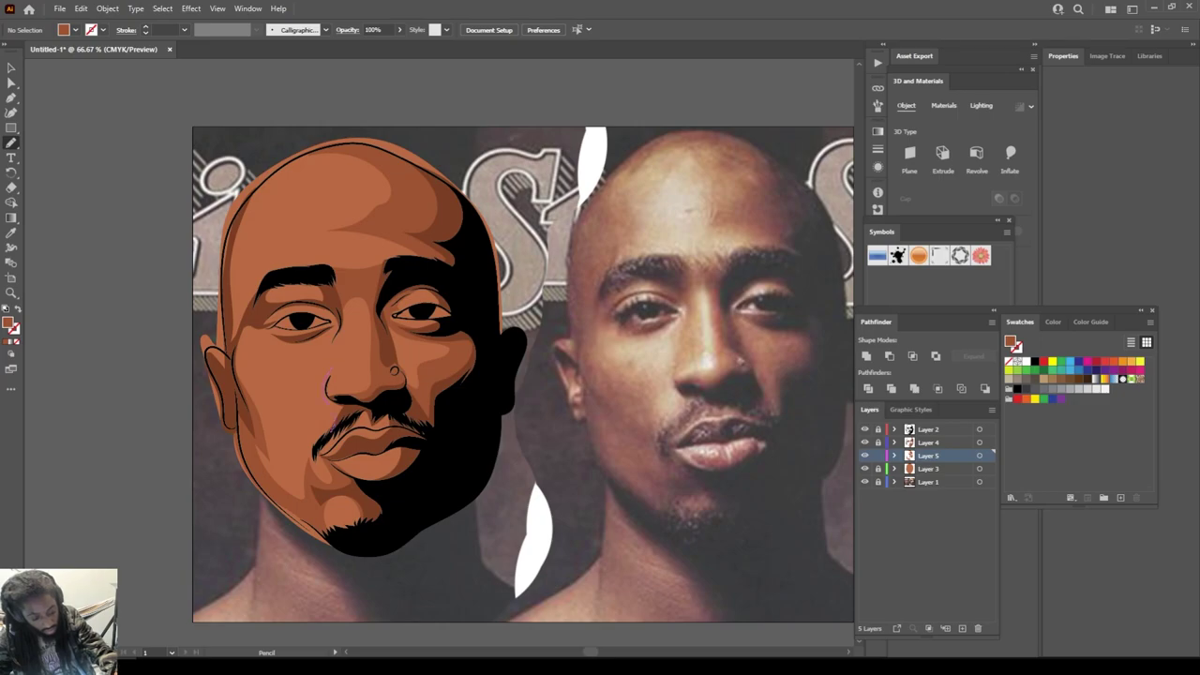
{"action": "left_click_drag", "start_coordinate": [334, 428], "coordinate": [338, 309]}
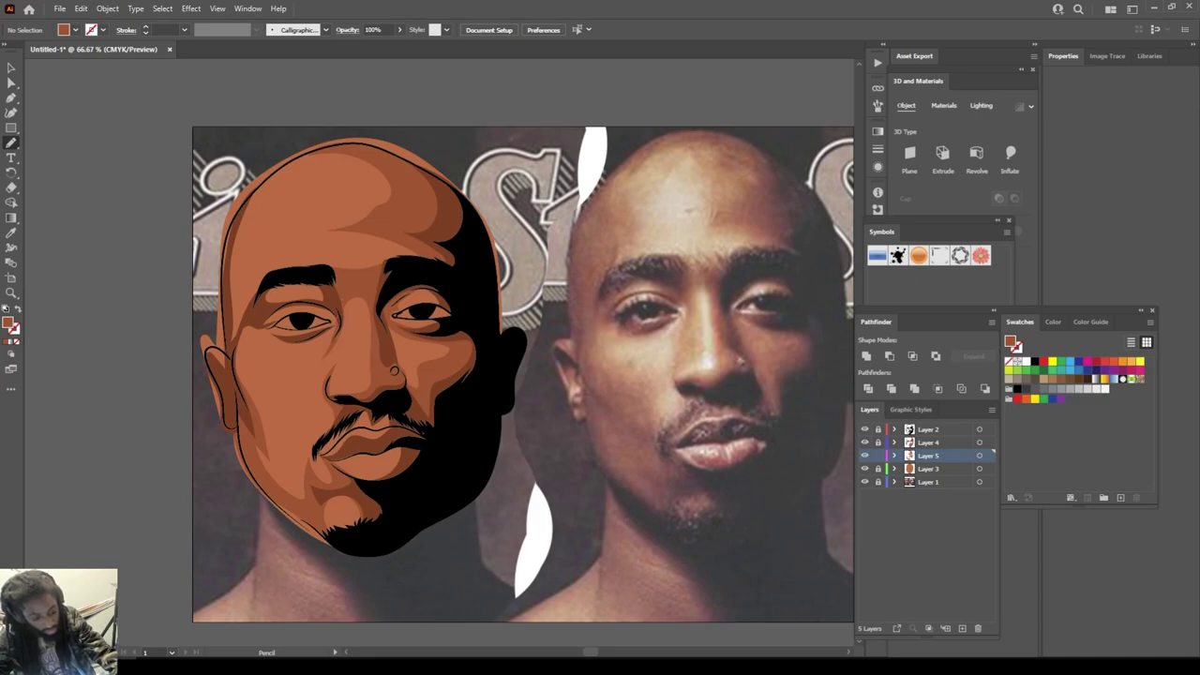
Step: Draw a mid-tone shape around the left eye and eyelid, continuing up the left temple and forehead edge
{"action": "left_click_drag", "start_coordinate": [240, 328], "coordinate": [231, 354]}
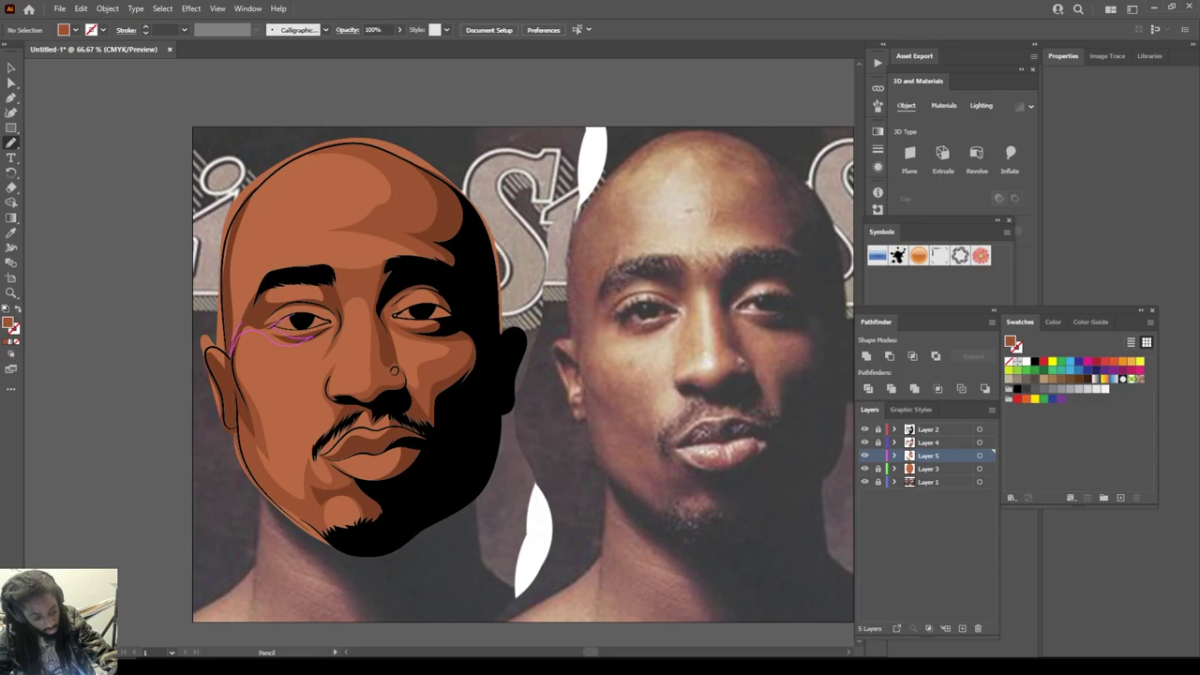
{"action": "mouse_move", "coordinate": [281, 302]}
{"action": "left_mouse_down"}
{"action": "mouse_move", "coordinate": [324, 295]}
{"action": "mouse_move", "coordinate": [312, 274]}
{"action": "mouse_move", "coordinate": [254, 303]}
{"action": "left_mouse_up"}
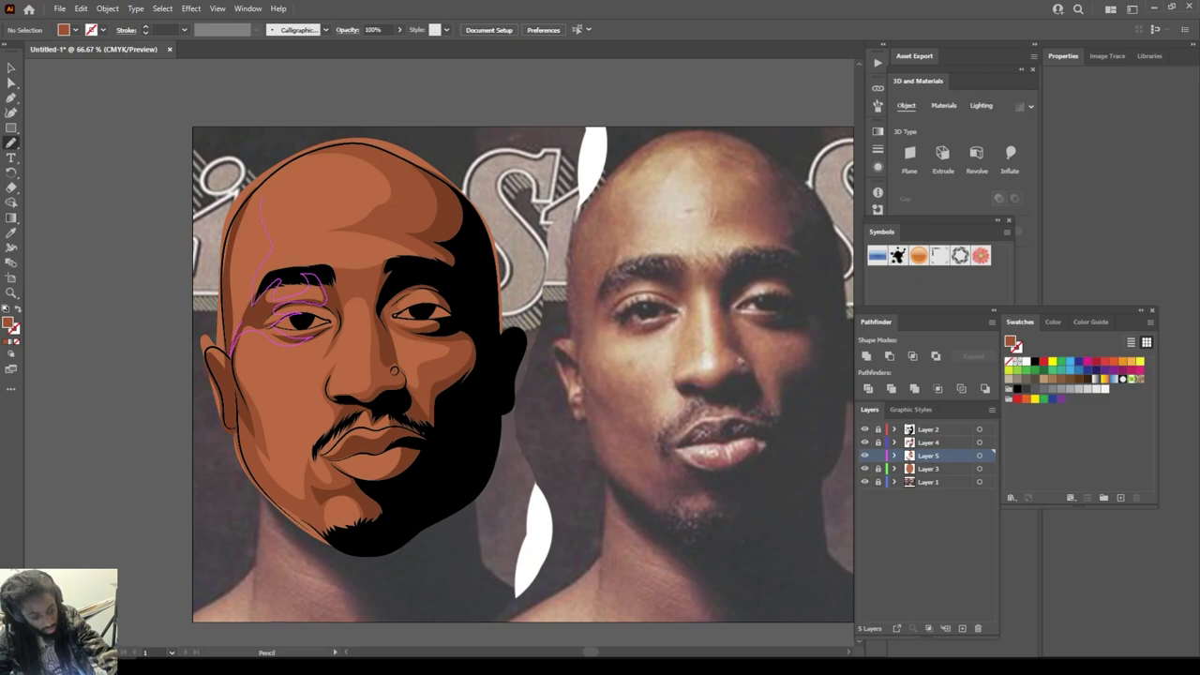
{"action": "mouse_move", "coordinate": [274, 171]}
{"action": "left_mouse_down"}
{"action": "mouse_move", "coordinate": [222, 315]}
{"action": "mouse_move", "coordinate": [230, 356]}
{"action": "left_mouse_up"}
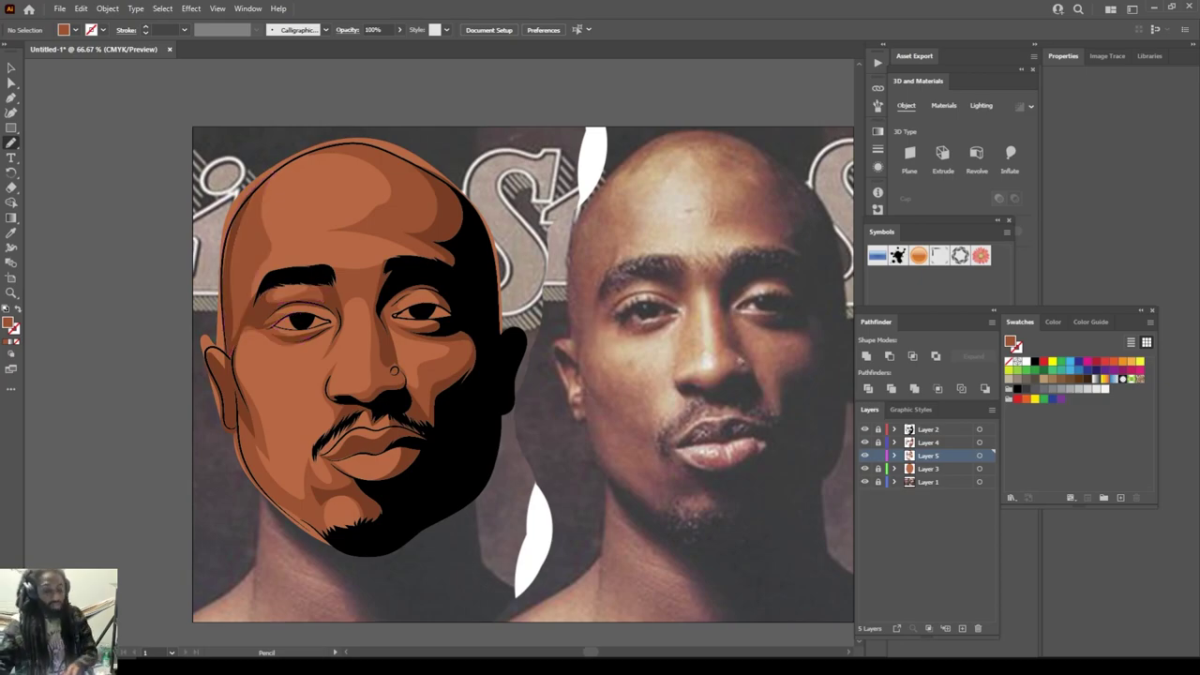
{"action": "key", "text": "ctrl+minus"}
{"action": "key", "text": "ctrl+minus"}
{"action": "key", "text": "ctrl+equal"}
{"action": "key", "text": "ctrl+equal"}
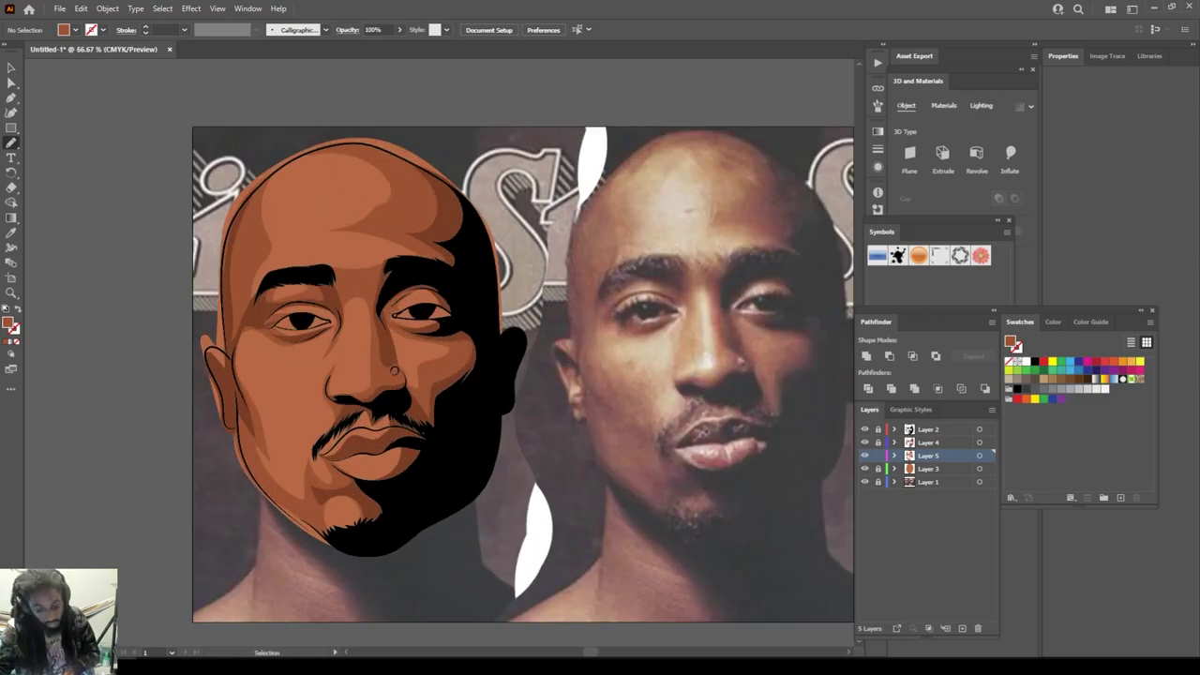
Step: Extend the mid-tone over the left cheek hollow between the ear and the jaw
{"action": "scroll", "coordinate": [508, 375], "scroll_direction": "right", "scroll_amount": 1}
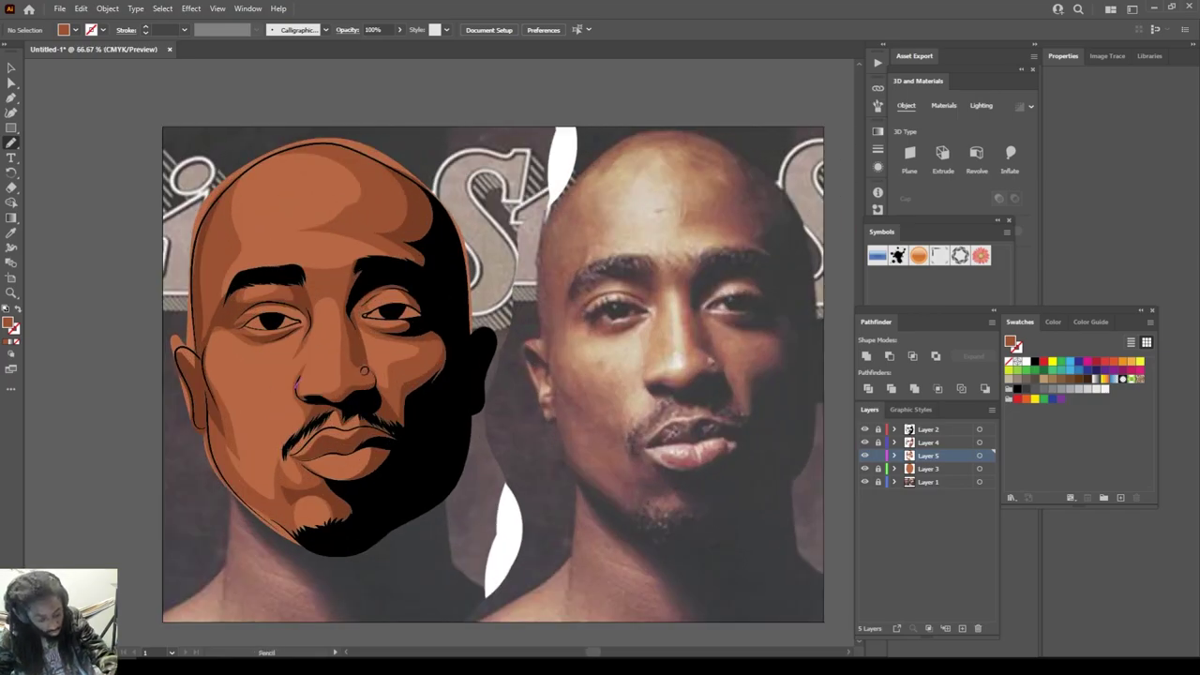
{"action": "key", "text": "ctrl+shift+a"}
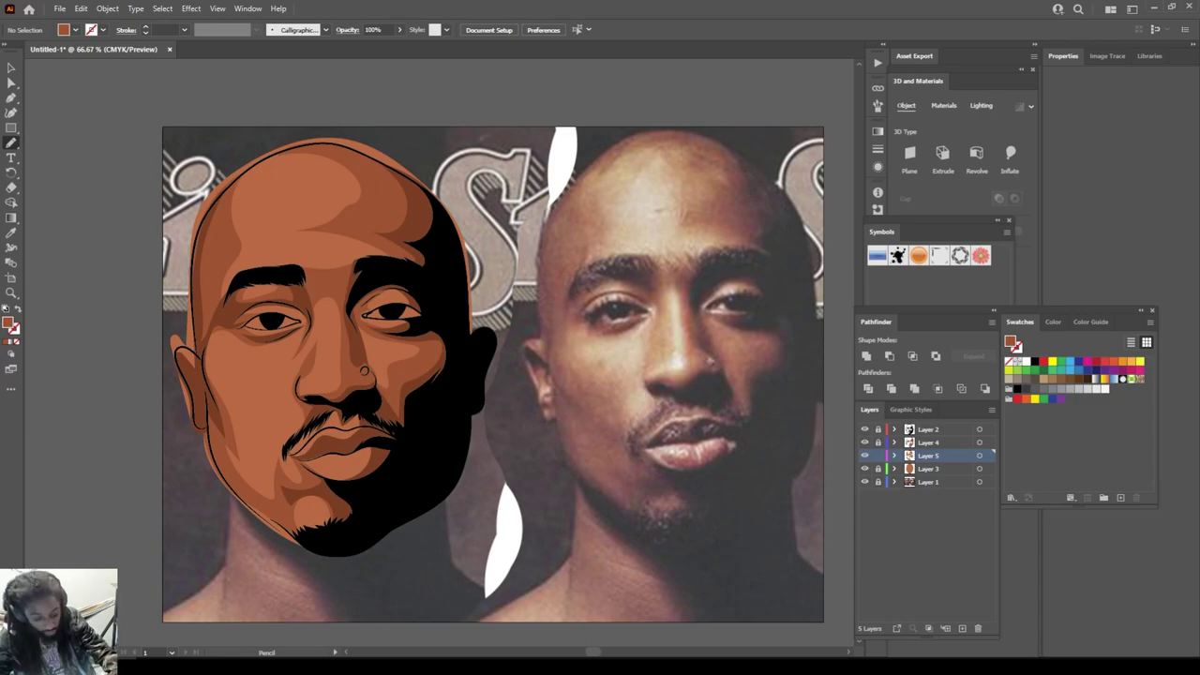
{"action": "mouse_move", "coordinate": [226, 437]}
{"action": "left_mouse_down"}
{"action": "mouse_move", "coordinate": [234, 474]}
{"action": "mouse_move", "coordinate": [257, 497]}
{"action": "left_mouse_up"}
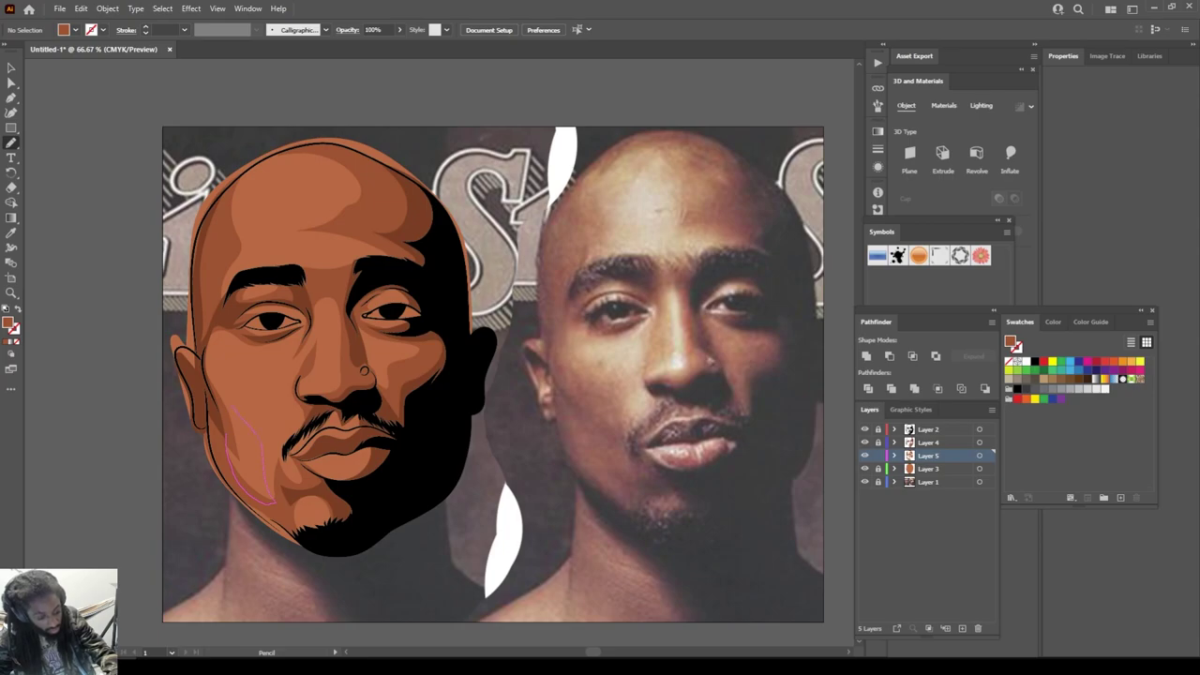
{"action": "left_click_drag", "start_coordinate": [208, 373], "coordinate": [226, 437]}
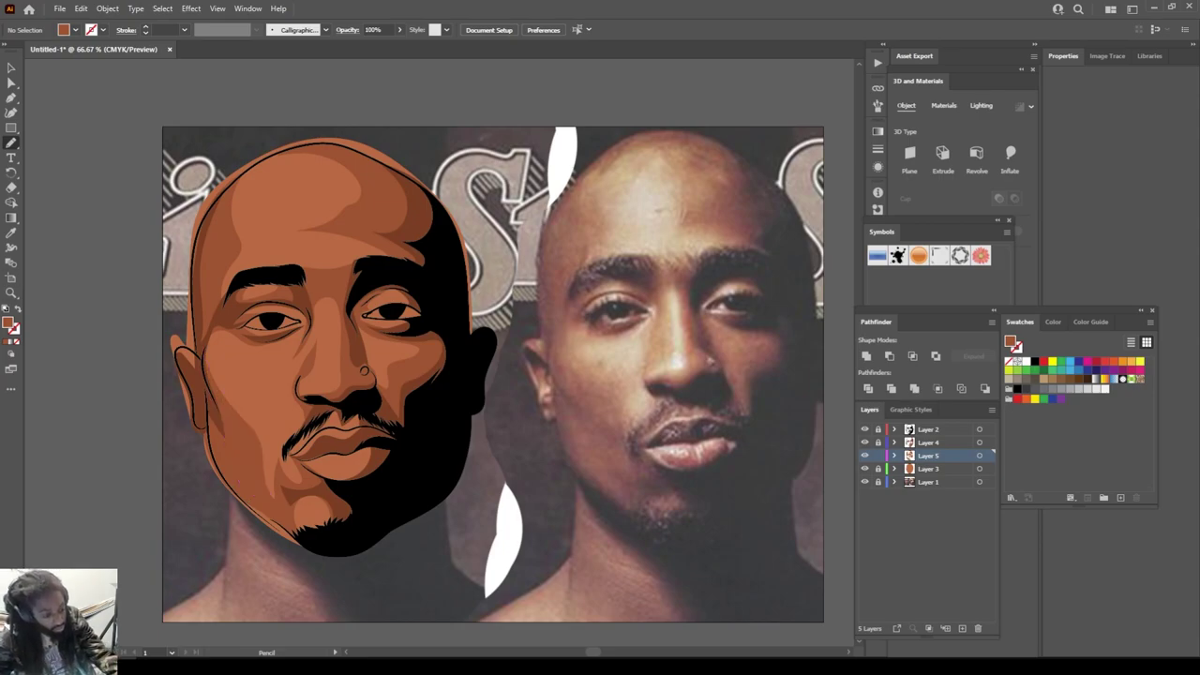
Step: Add a new layer directly above Layer 3 and set the fill to the light skin tone F79E77
{"action": "left_click", "coordinate": [11, 232]}
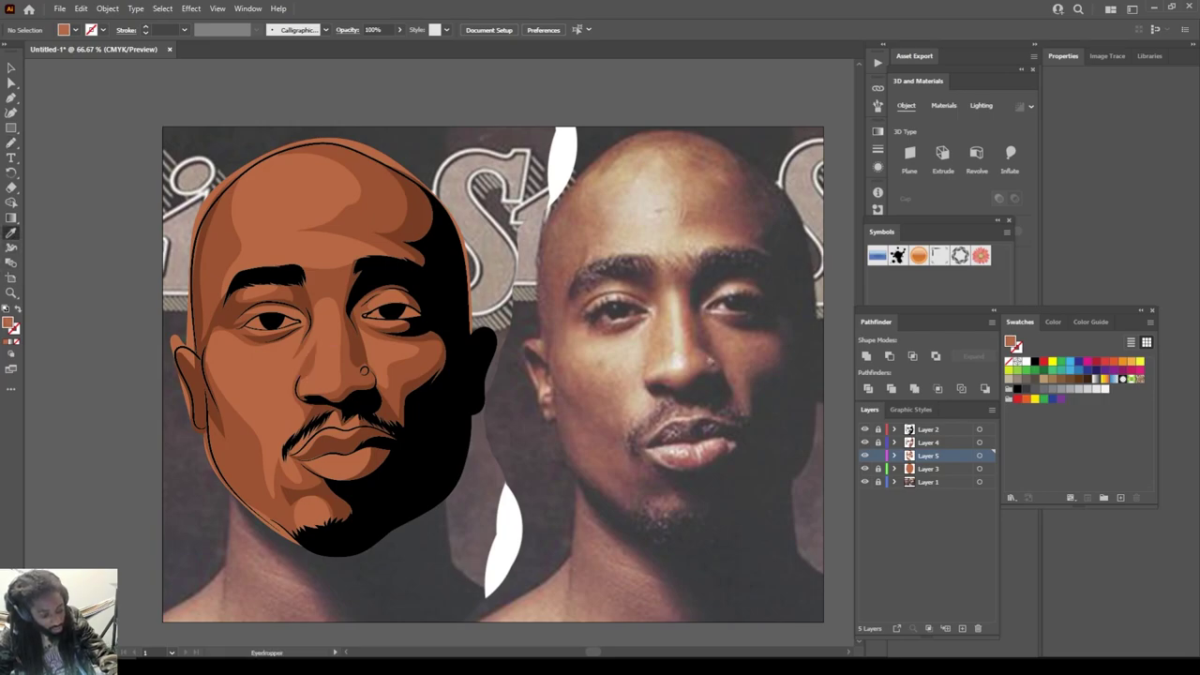
{"action": "left_click", "coordinate": [962, 628]}
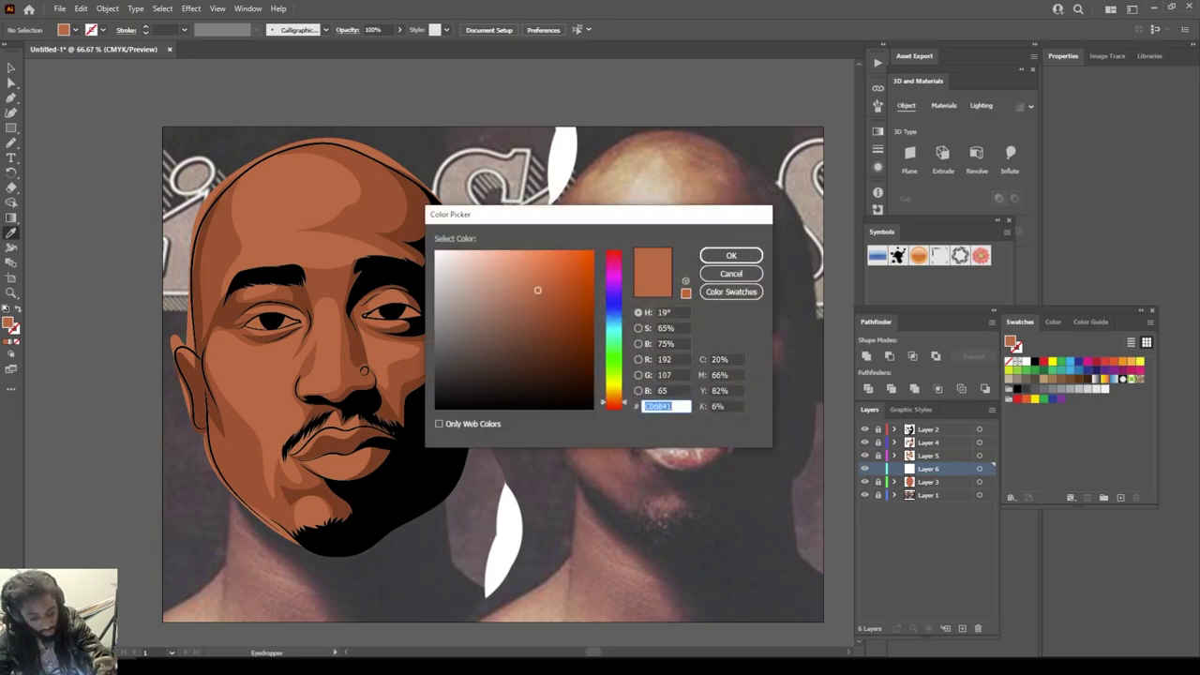
{"action": "type", "text": "F79E77"}
{"action": "key", "text": "Return"}
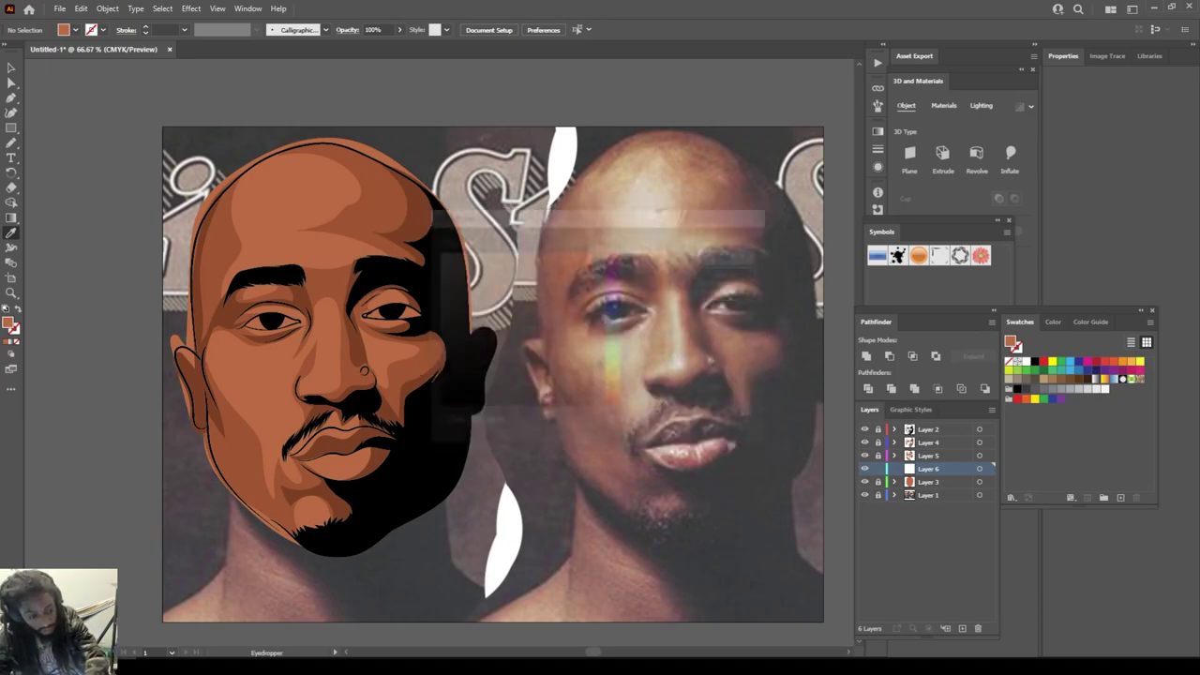
{"action": "key", "text": "n"}
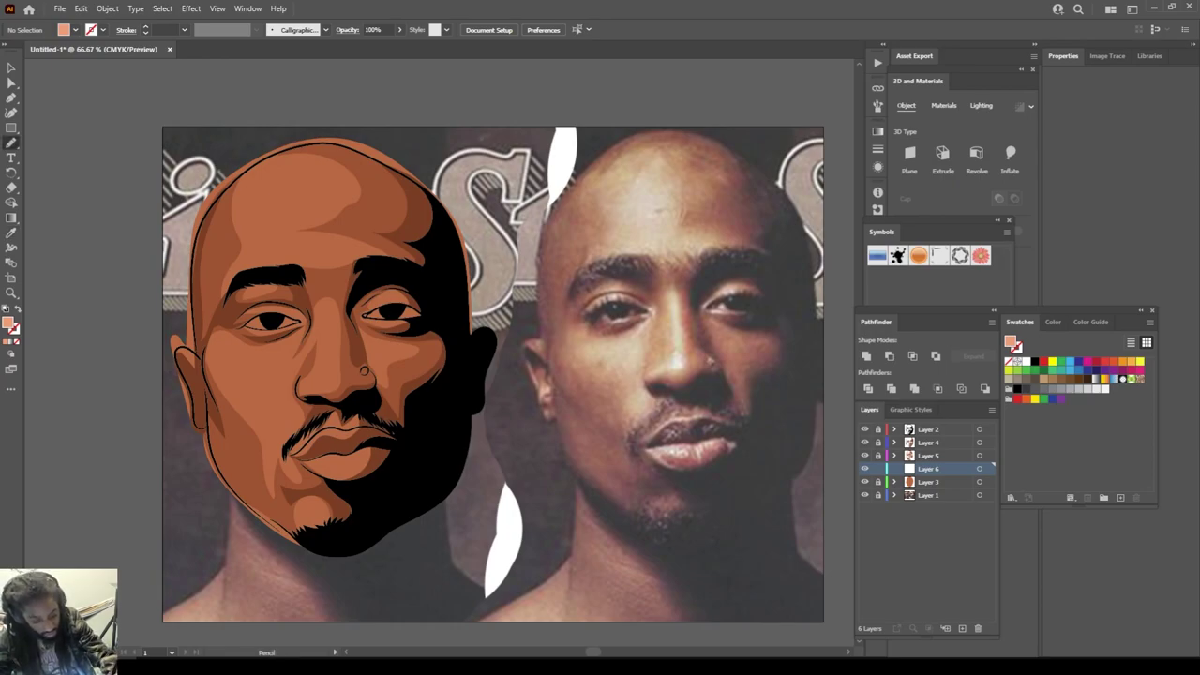
Step: Draw light skin highlights on the nose bridge, the middle of the forehead and the left cheek under the eye
{"action": "mouse_move", "coordinate": [315, 385]}
{"action": "left_mouse_down"}
{"action": "mouse_move", "coordinate": [334, 383]}
{"action": "mouse_move", "coordinate": [323, 315]}
{"action": "mouse_move", "coordinate": [324, 356]}
{"action": "left_mouse_up"}
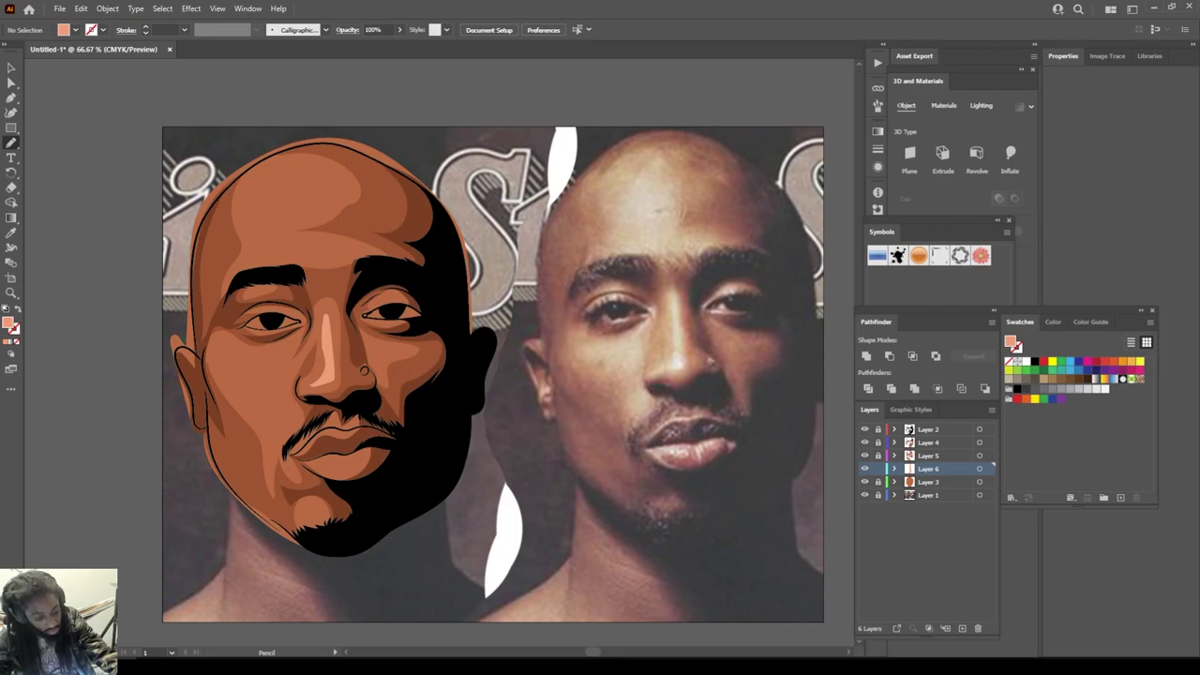
{"action": "mouse_move", "coordinate": [262, 266]}
{"action": "left_mouse_down"}
{"action": "mouse_move", "coordinate": [335, 255]}
{"action": "mouse_move", "coordinate": [293, 232]}
{"action": "mouse_move", "coordinate": [328, 184]}
{"action": "mouse_move", "coordinate": [286, 167]}
{"action": "mouse_move", "coordinate": [265, 196]}
{"action": "mouse_move", "coordinate": [263, 266]}
{"action": "left_mouse_up"}
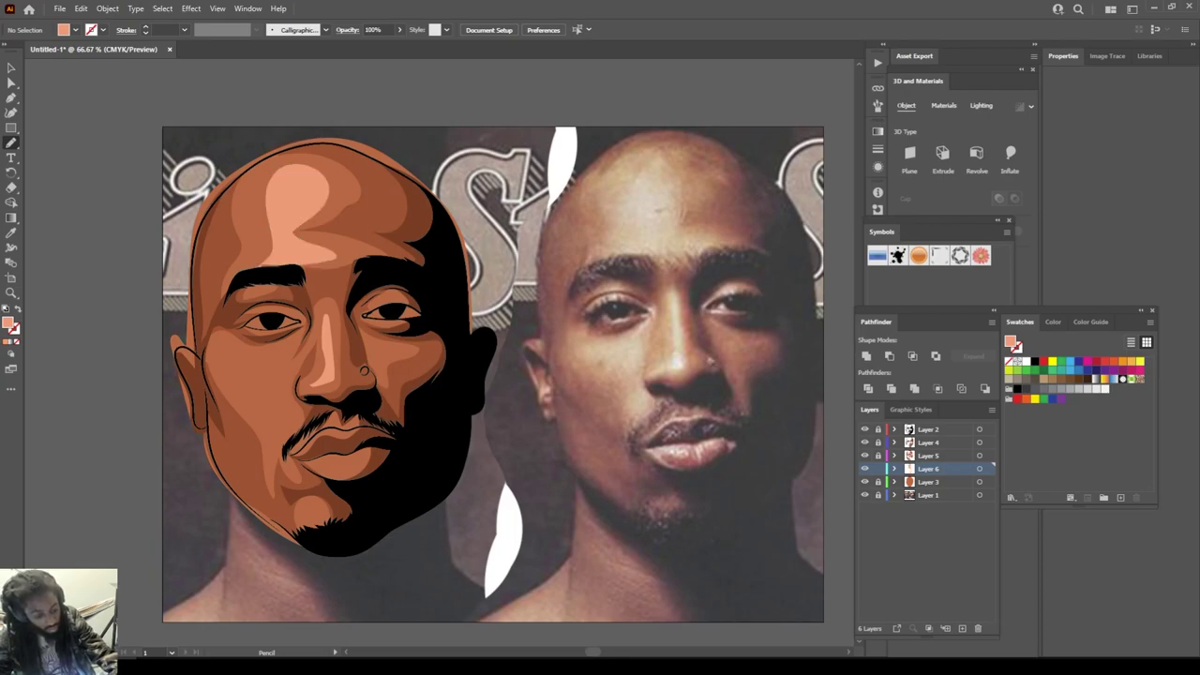
{"action": "mouse_move", "coordinate": [287, 345]}
{"action": "left_mouse_down"}
{"action": "mouse_move", "coordinate": [222, 348]}
{"action": "mouse_move", "coordinate": [223, 368]}
{"action": "mouse_move", "coordinate": [240, 388]}
{"action": "mouse_move", "coordinate": [282, 391]}
{"action": "mouse_move", "coordinate": [282, 435]}
{"action": "mouse_move", "coordinate": [287, 347]}
{"action": "left_mouse_up"}
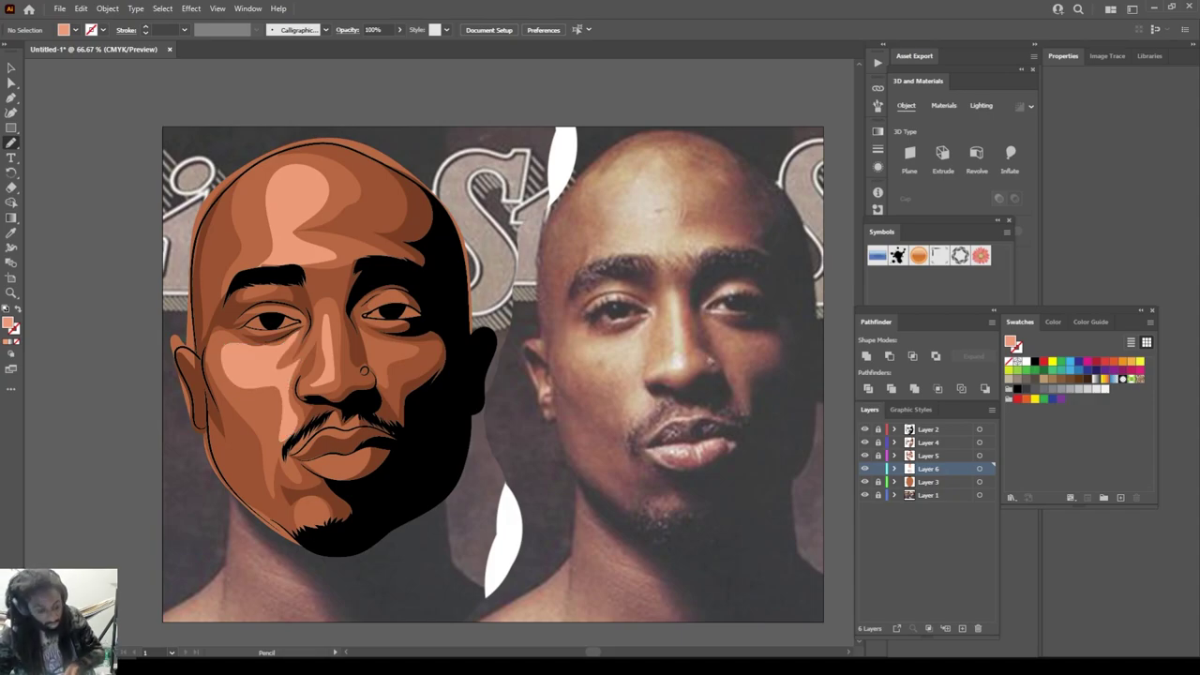
{"action": "key", "text": "ctrl+minus"}
{"action": "key", "text": "ctrl+minus"}
{"action": "key", "text": "ctrl+plus"}
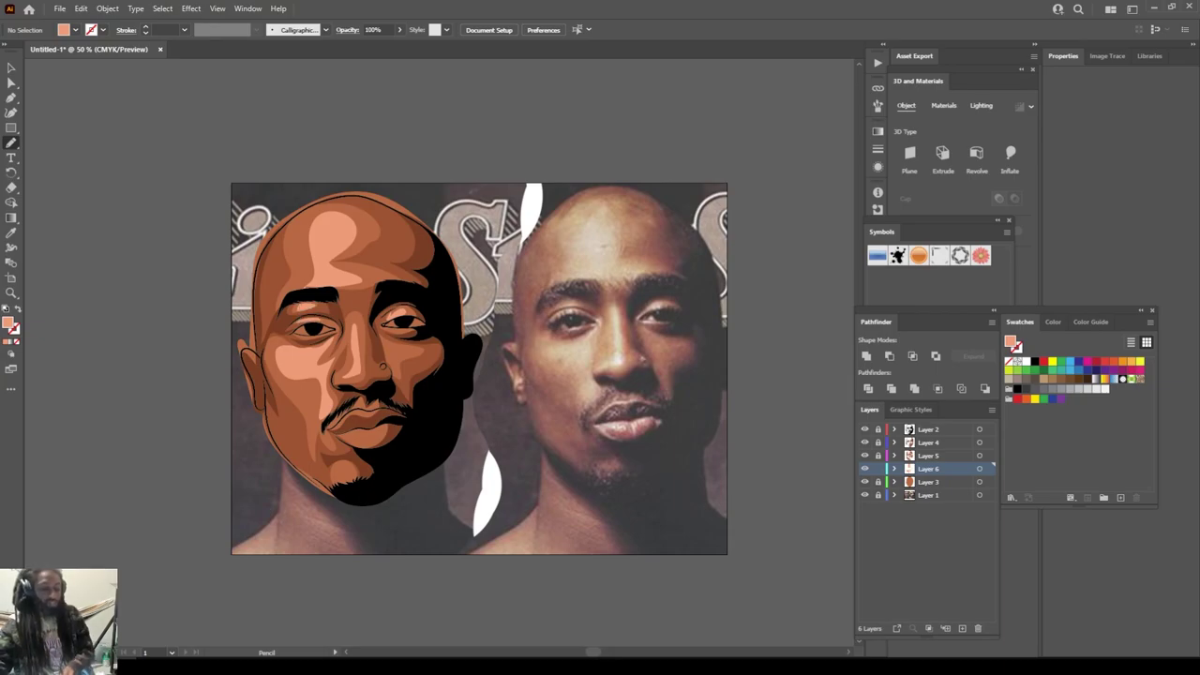
{"action": "key", "text": "ctrl+minus"}
{"action": "key", "text": "ctrl+plus"}
{"action": "key", "text": "ctrl+plus"}
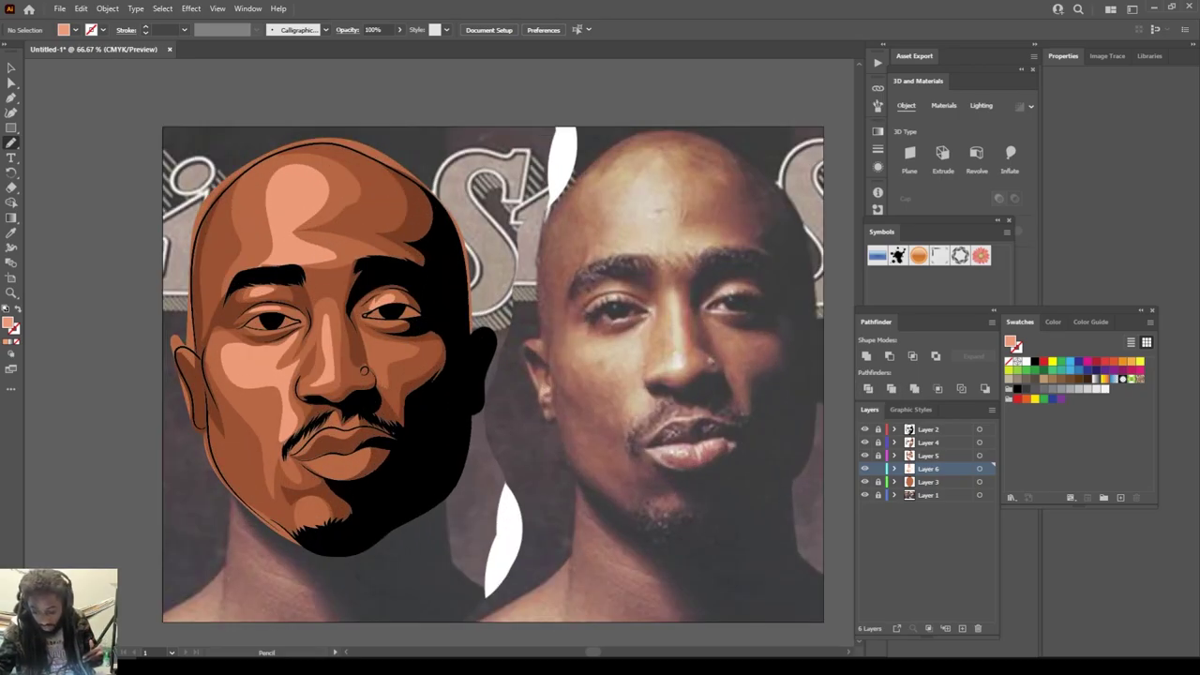
Step: Add a new layer above Layer 4 and fill the whites of both eyes with light grey shapes
{"action": "left_click", "coordinate": [942, 442]}
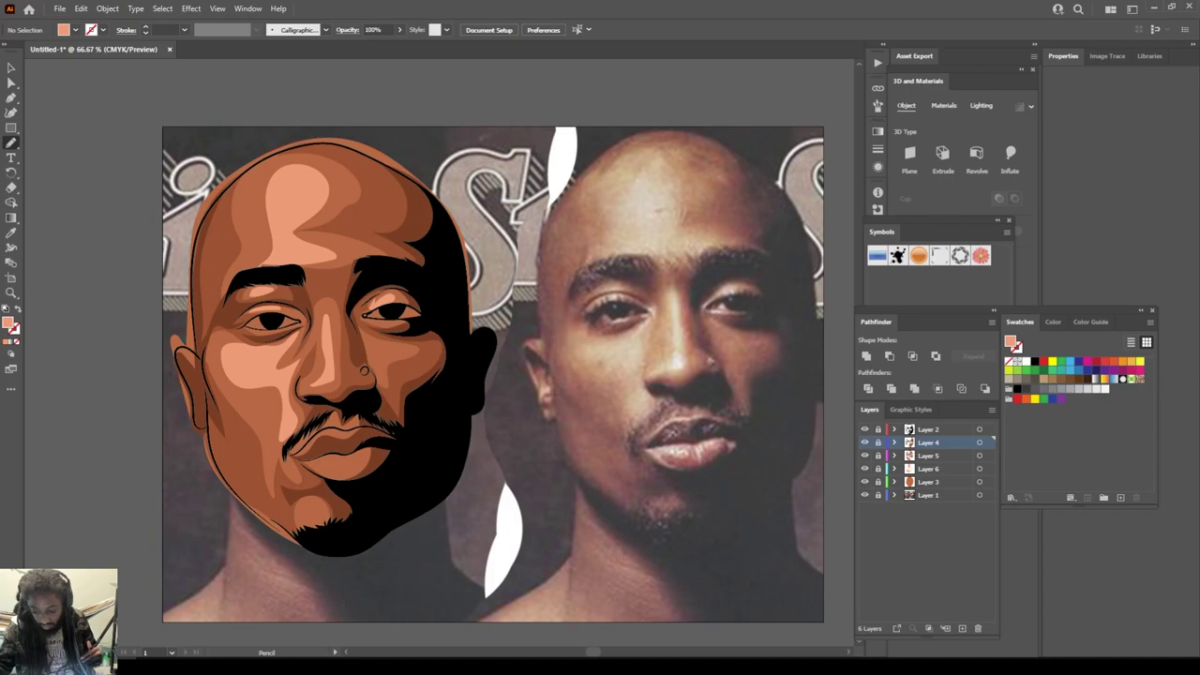
{"action": "left_click", "coordinate": [962, 628]}
{"action": "left_click", "coordinate": [1087, 388]}
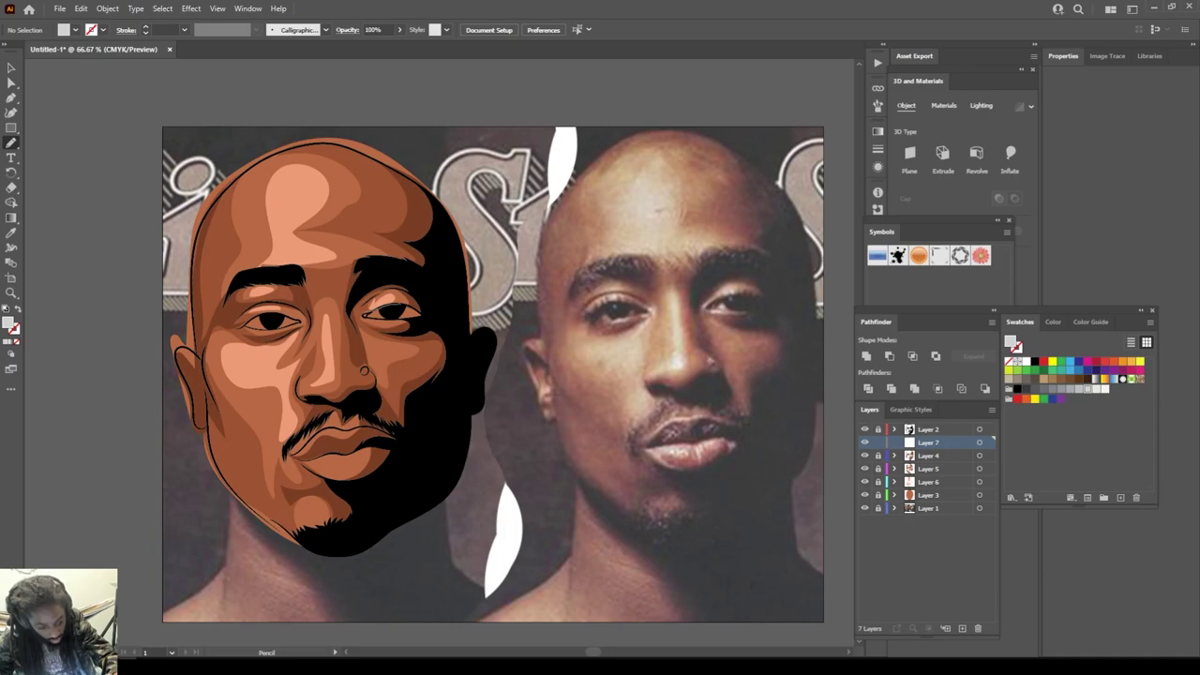
{"action": "mouse_move", "coordinate": [394, 319]}
{"action": "left_mouse_down"}
{"action": "mouse_move", "coordinate": [421, 316]}
{"action": "mouse_move", "coordinate": [397, 306]}
{"action": "mouse_move", "coordinate": [366, 315]}
{"action": "left_mouse_up"}
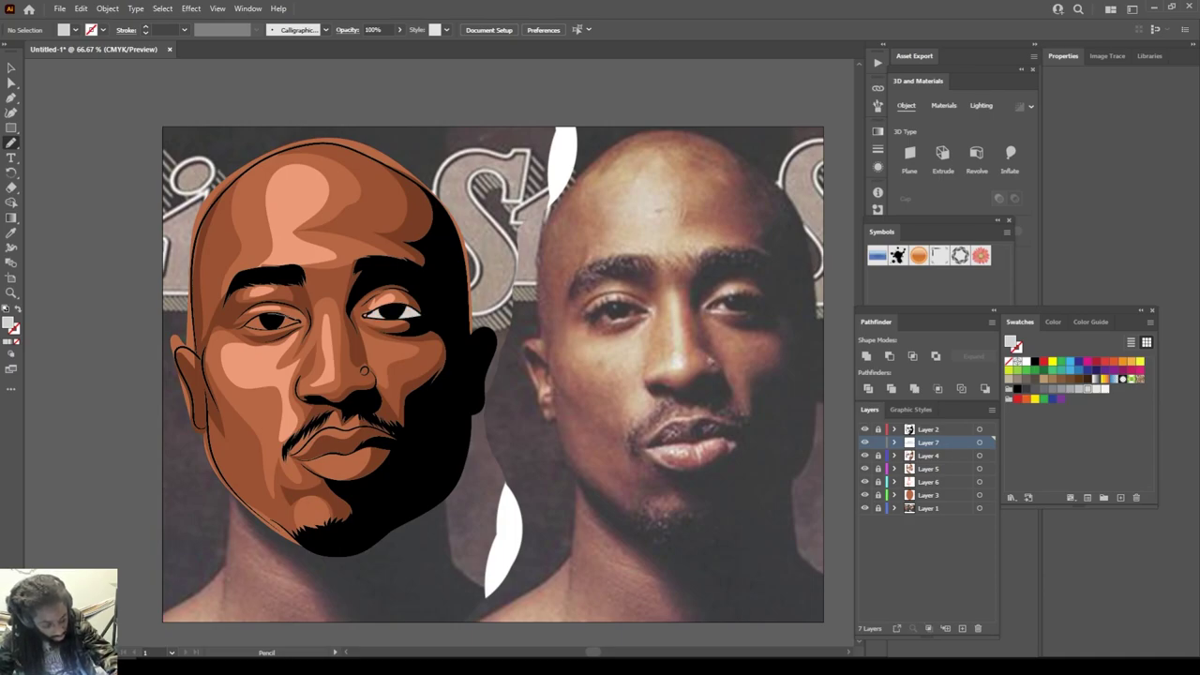
{"action": "left_click_drag", "start_coordinate": [298, 321], "coordinate": [247, 323]}
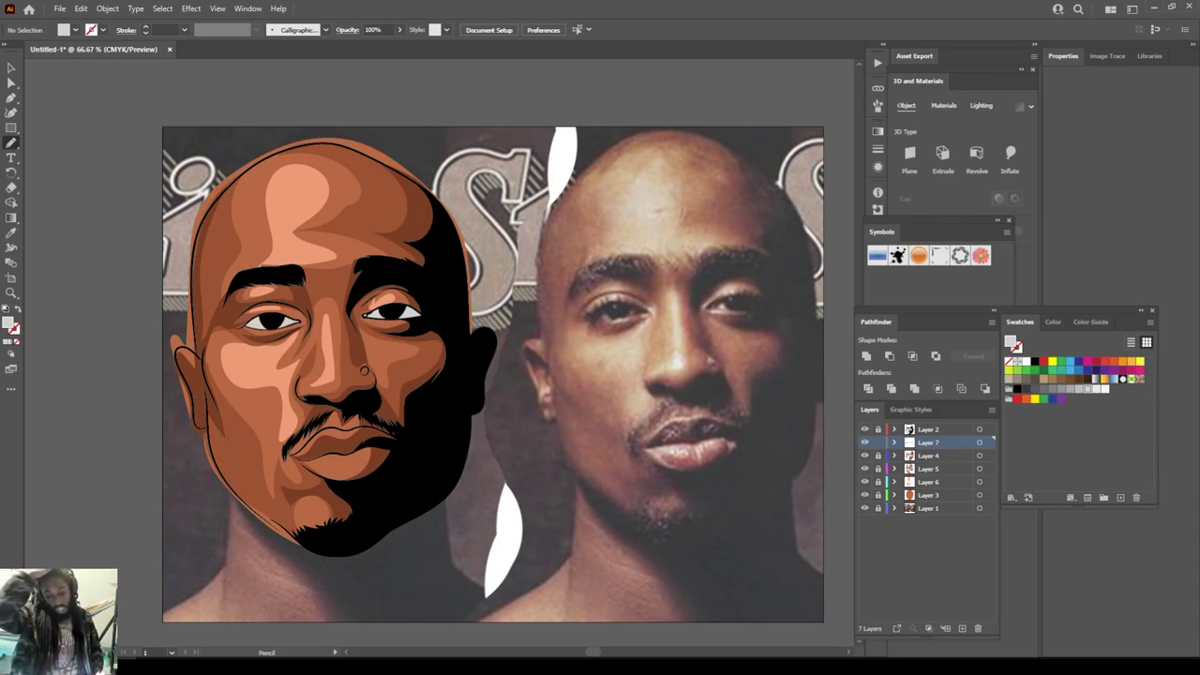